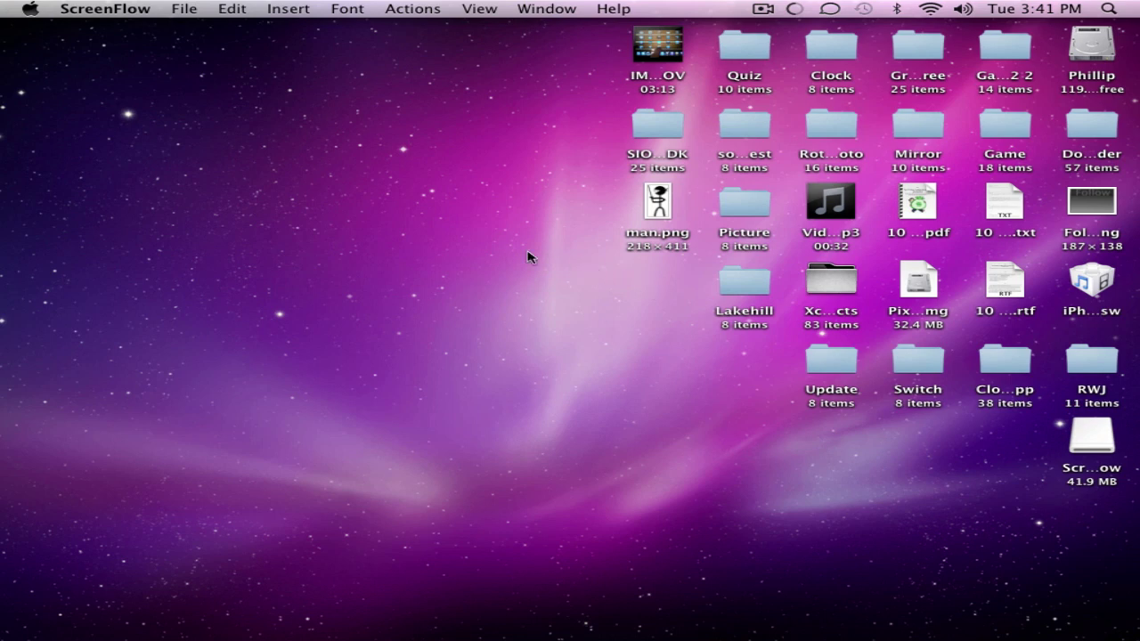
Step: Bring Safari forward from the Dock, showing the SIO2 Interactive home page
mouse_move(4, 441)
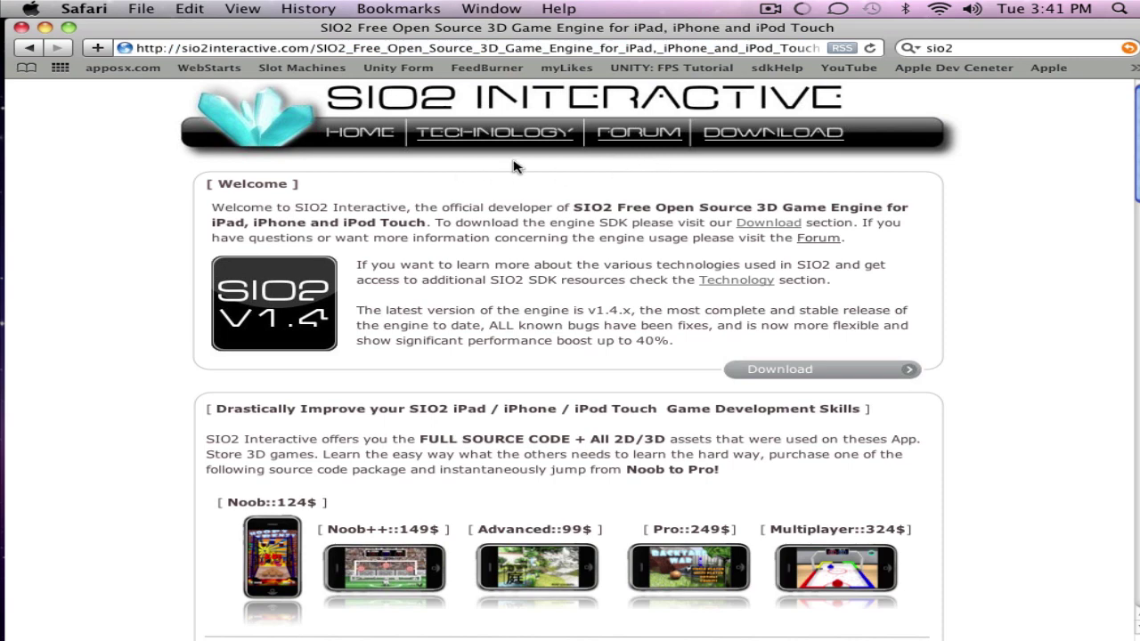
Step: Visit the SIO2 engine download page, then return to the home page and scroll through it
left_click(807, 143)
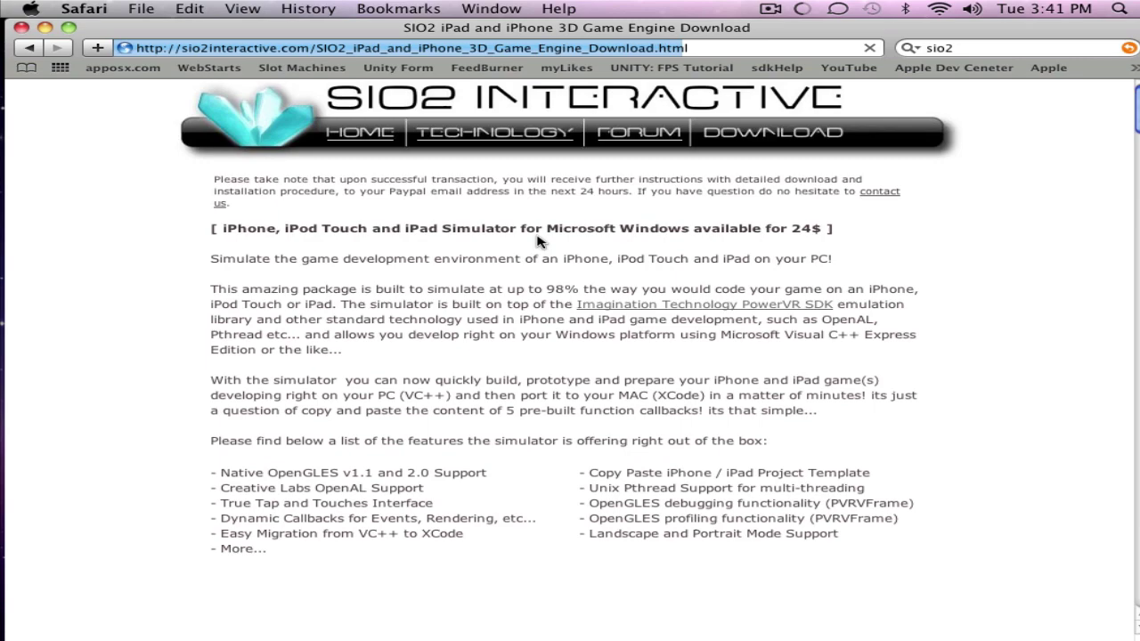
key("super+bracketleft")
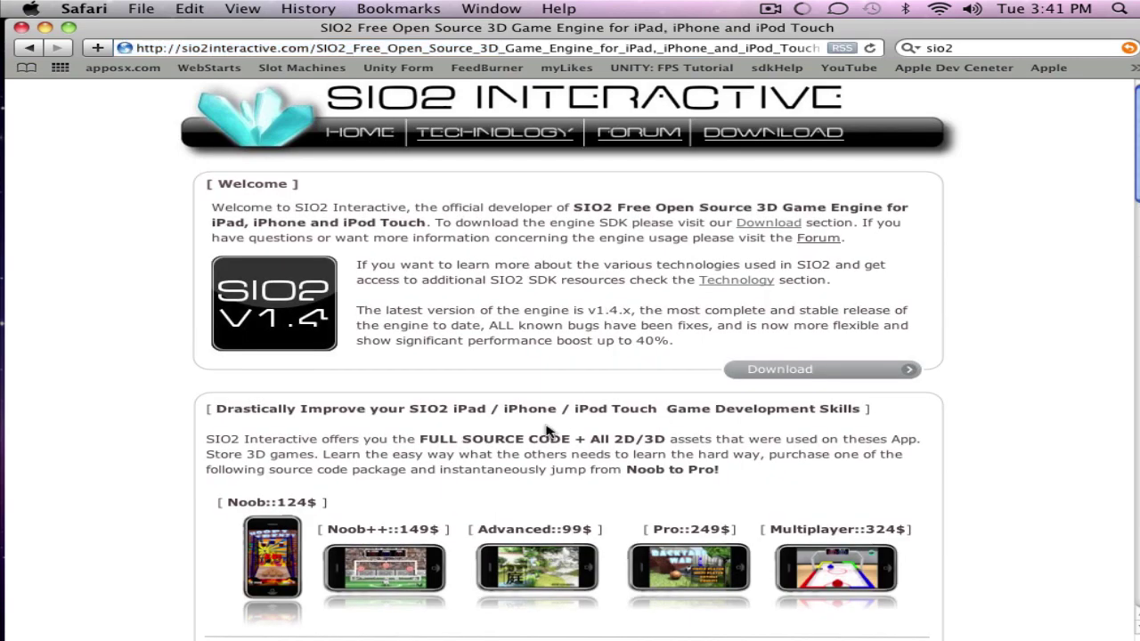
scroll(545, 426, "down", 3)
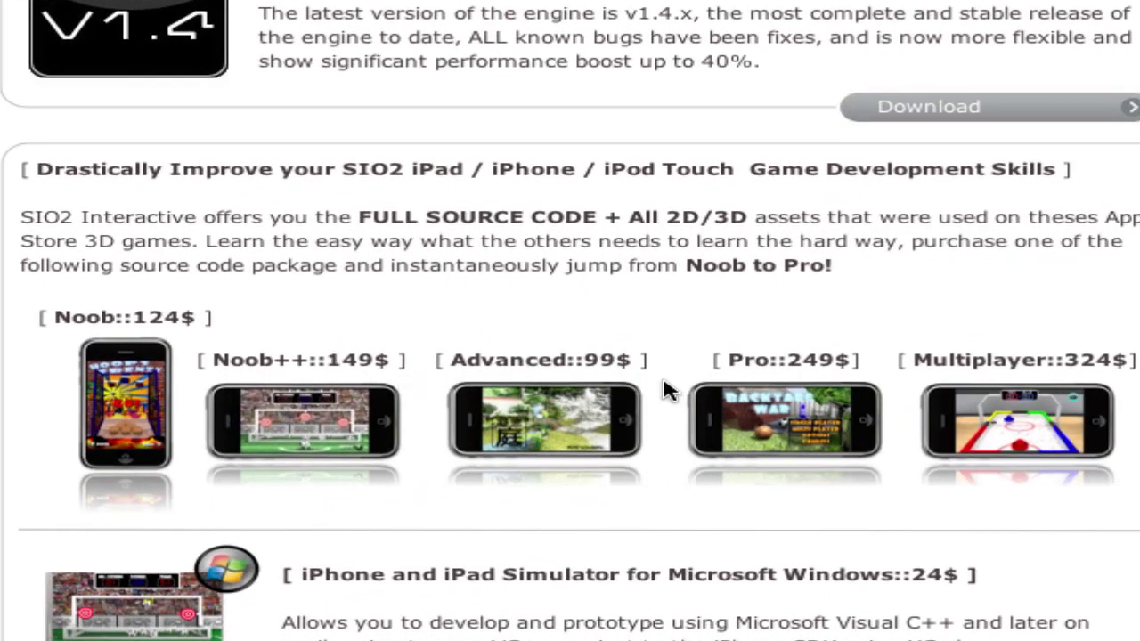
scroll(674, 378, "down", 5)
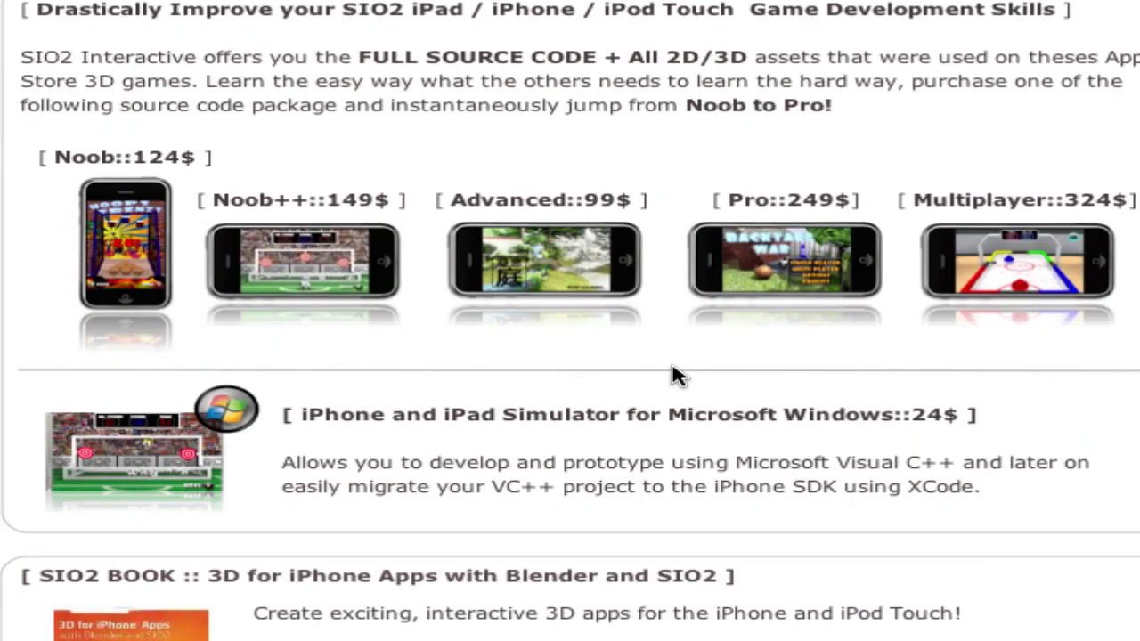
scroll(638, 330, "down", 2)
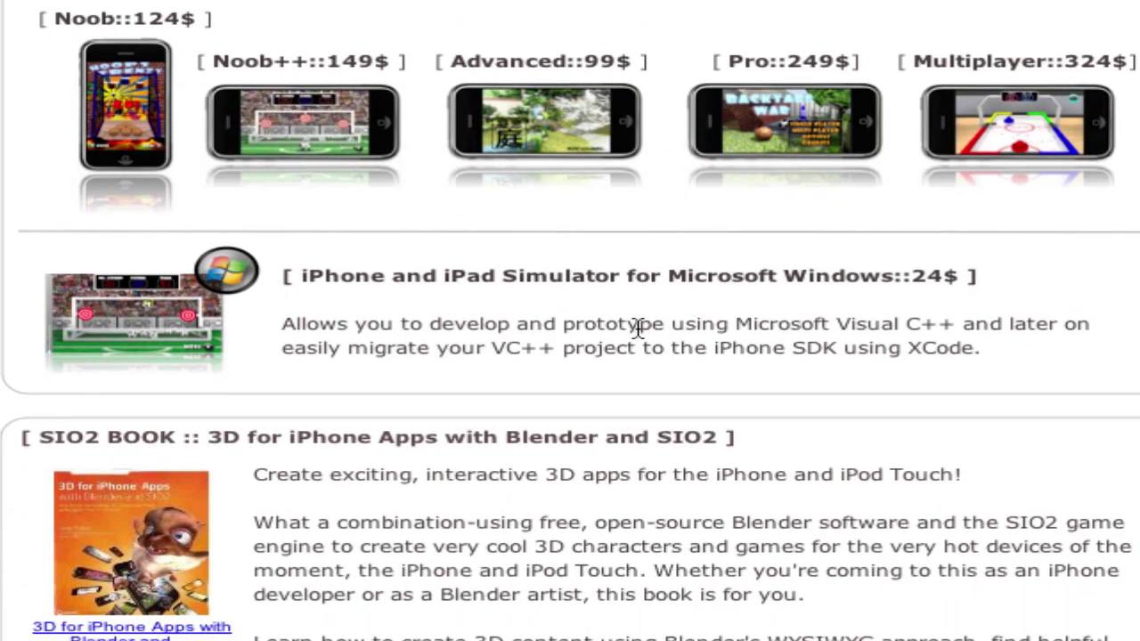
scroll(936, 265, "up", 10)
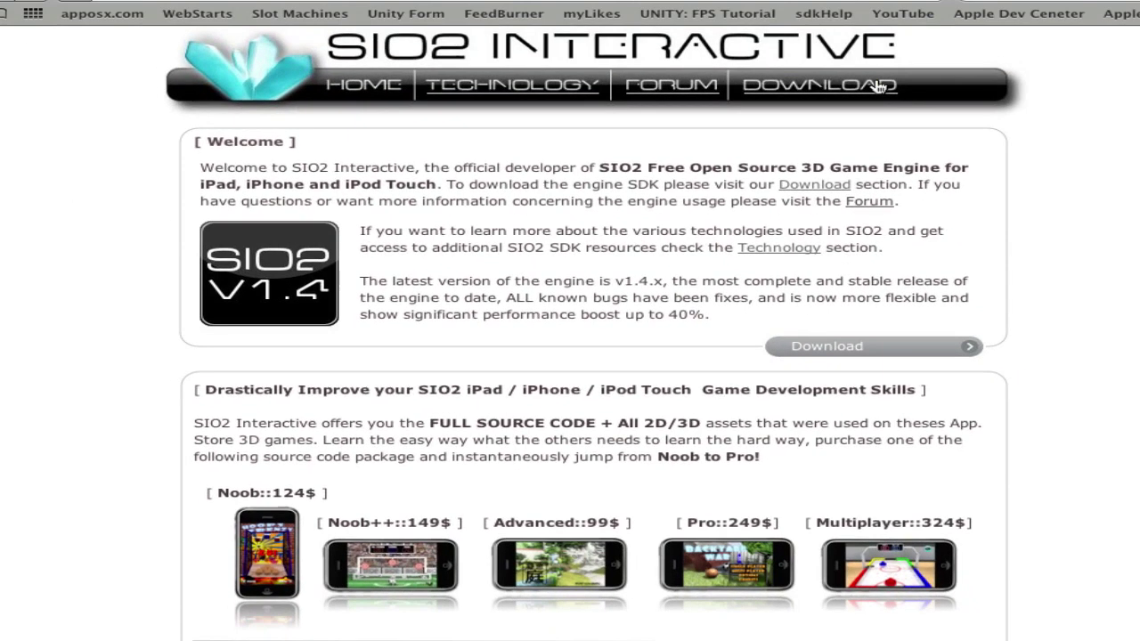
Step: Reopen the download page and tick the SIO2 Engine Free Edition license agreement checkbox
left_click(877, 86)
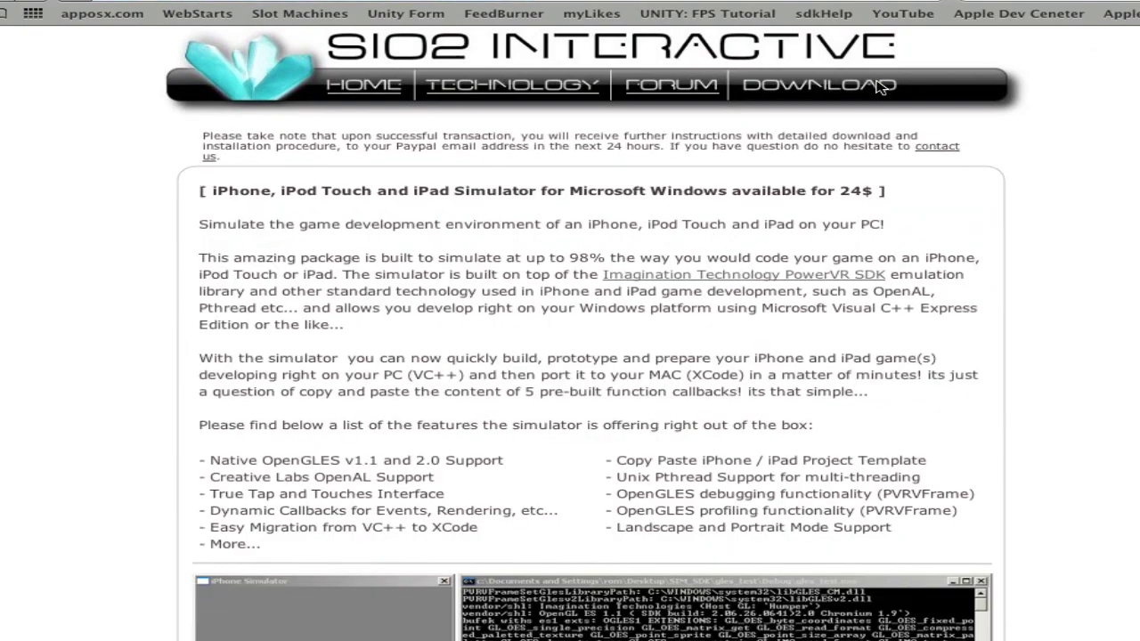
scroll(937, 126, "down", 3)
scroll(937, 126, "down", 20)
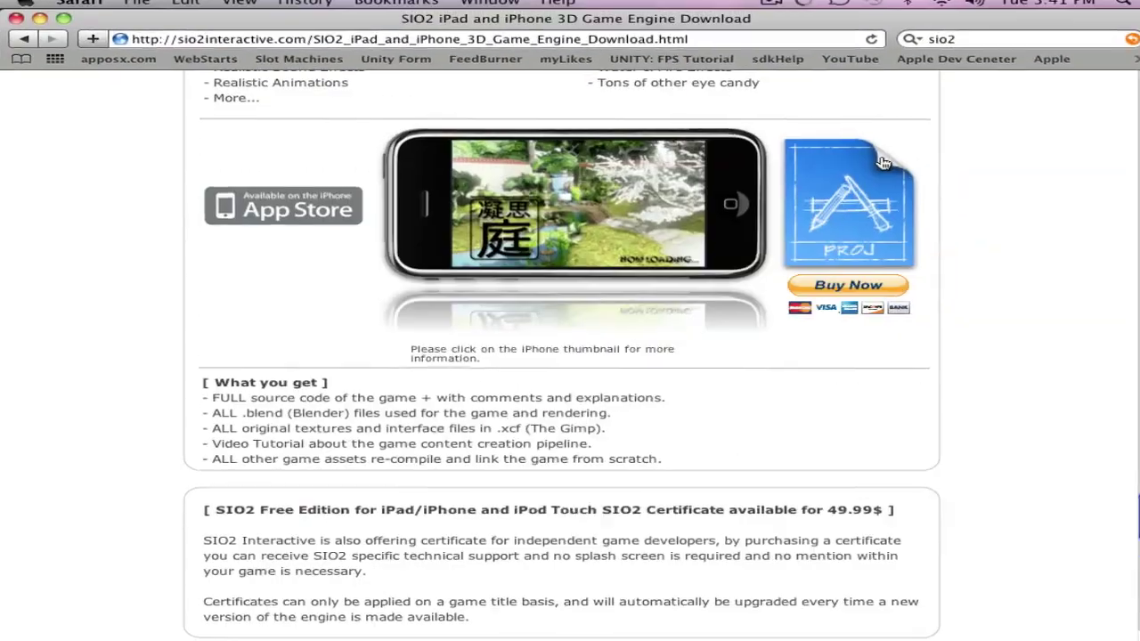
scroll(989, 178, "down", 10)
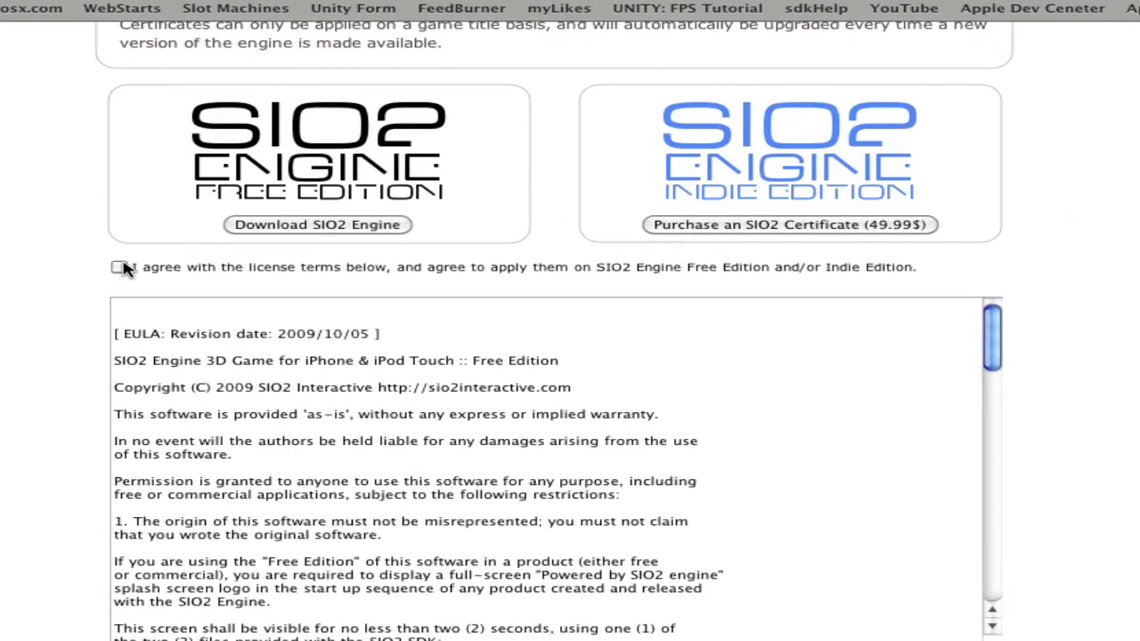
left_click(204, 277)
scroll(577, 391, "down", 15)
scroll(581, 401, "up", 15)
scroll(995, 292, "up", 5)
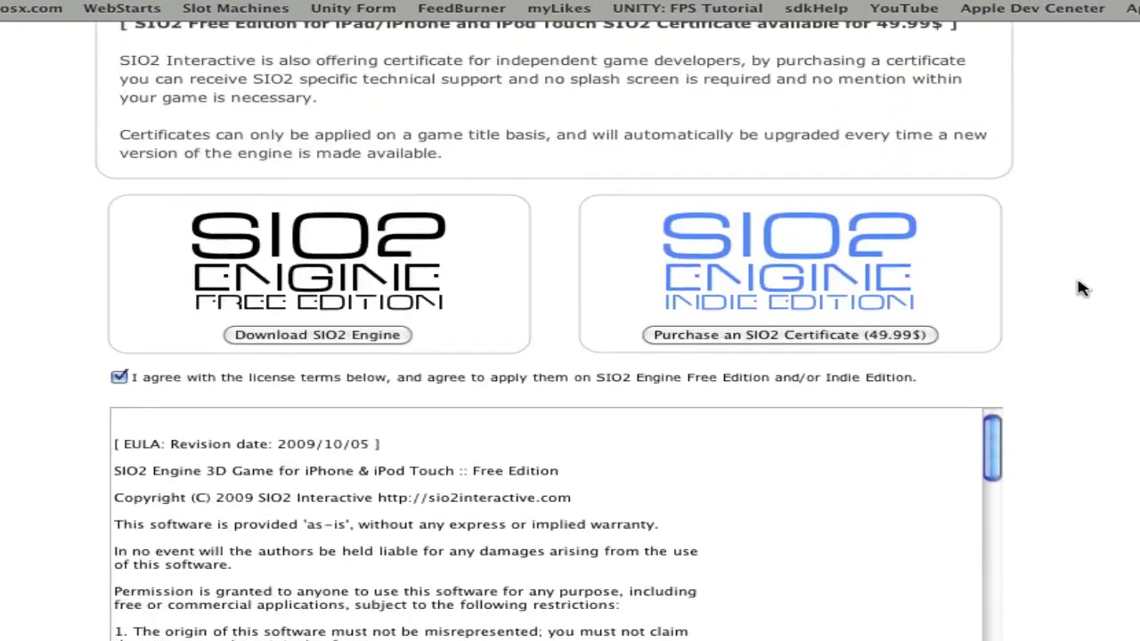
scroll(995, 291, "down", 1)
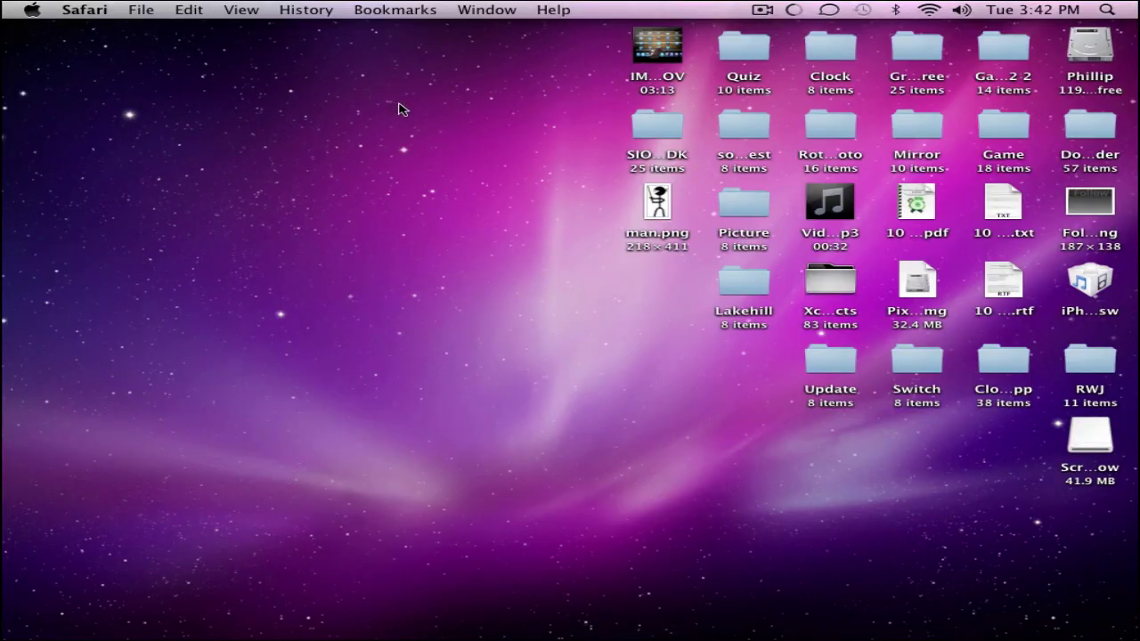
Step: Browse the 25-item SIO2_SDK desktop folder, close it, and launch Blender from the Dock
left_click(648, 127)
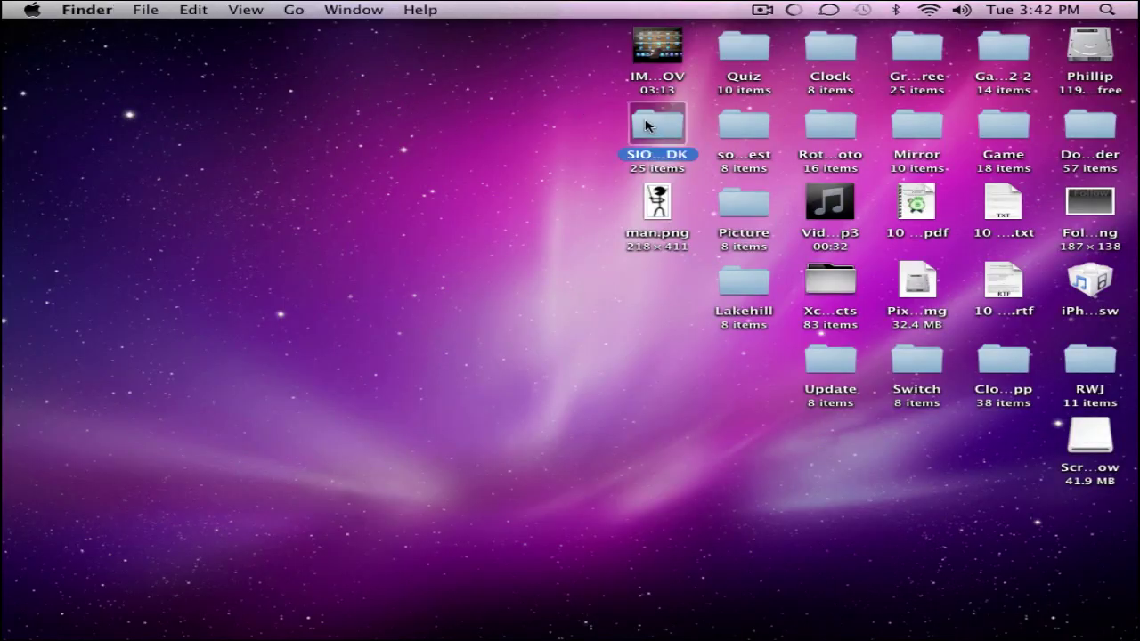
double_click(645, 125)
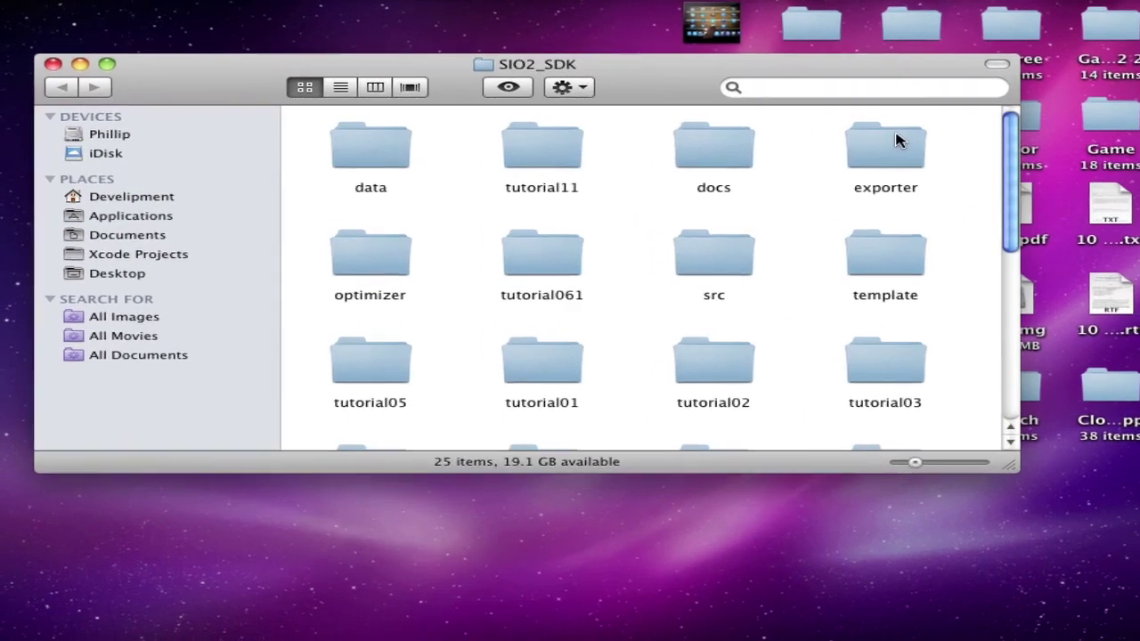
scroll(636, 174, "down", 5)
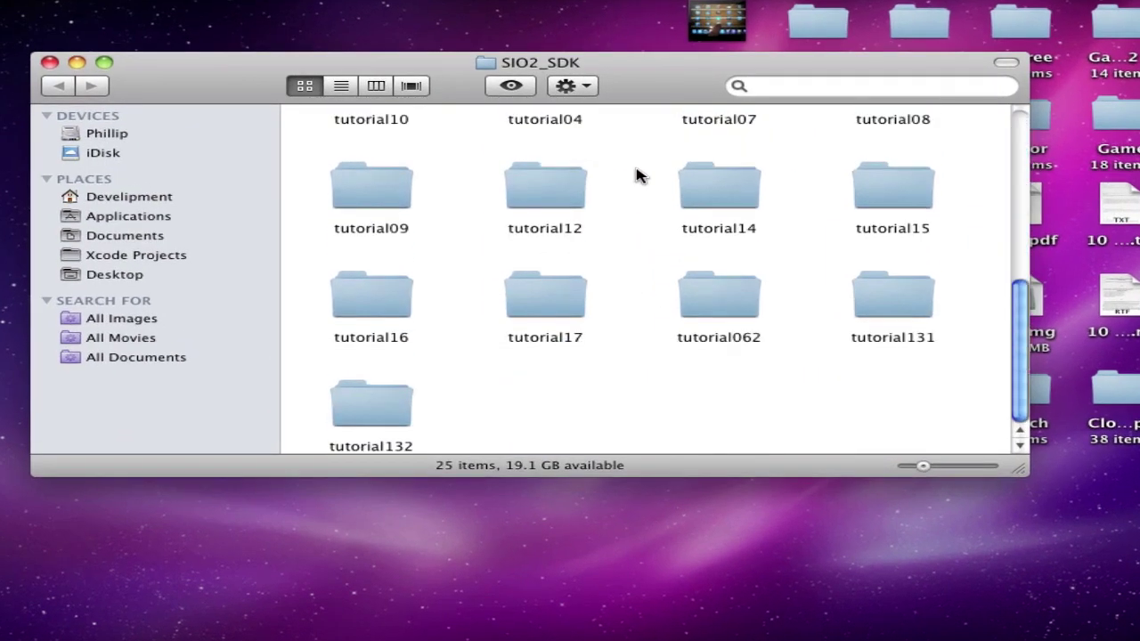
scroll(624, 178, "up", 5)
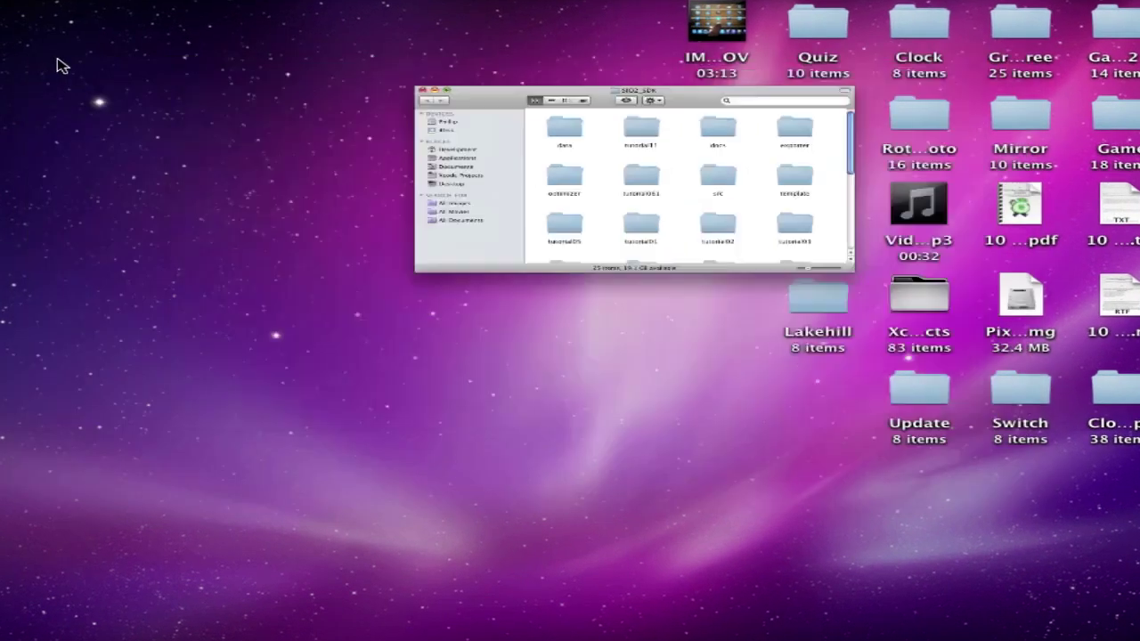
key("super+w")
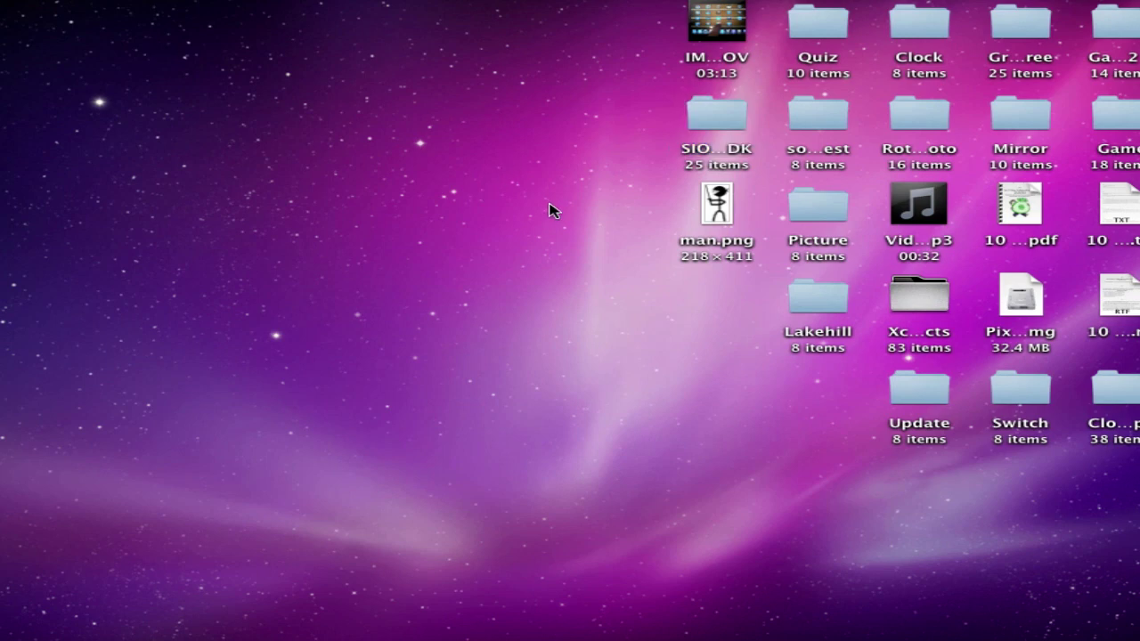
mouse_move(5, 374)
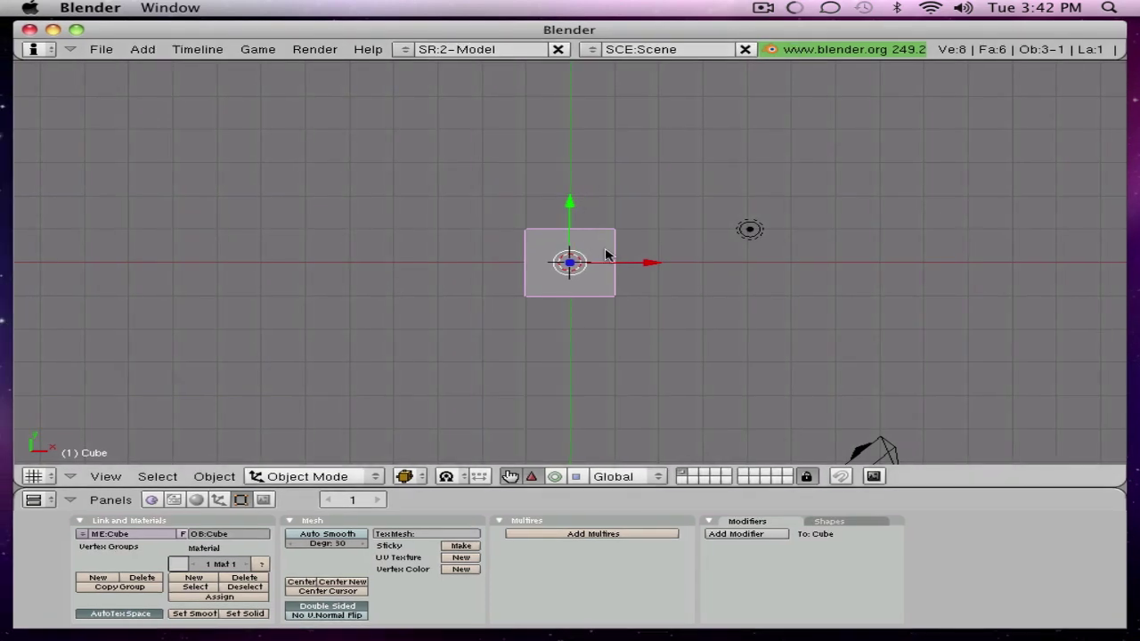
Step: Delete the default cube and add a plane mesh in its place
mouse_move(641, 238)
middle_mouse_down()
mouse_move(677, 170)
mouse_move(628, 186)
middle_mouse_up()
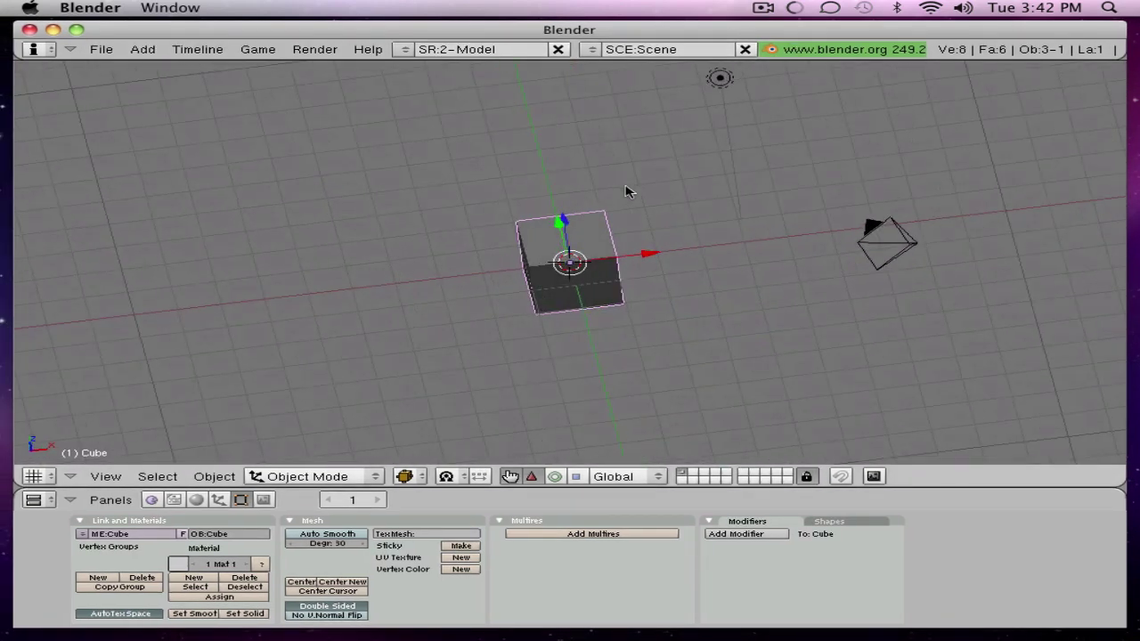
key("x")
left_click(626, 188)
key("space")
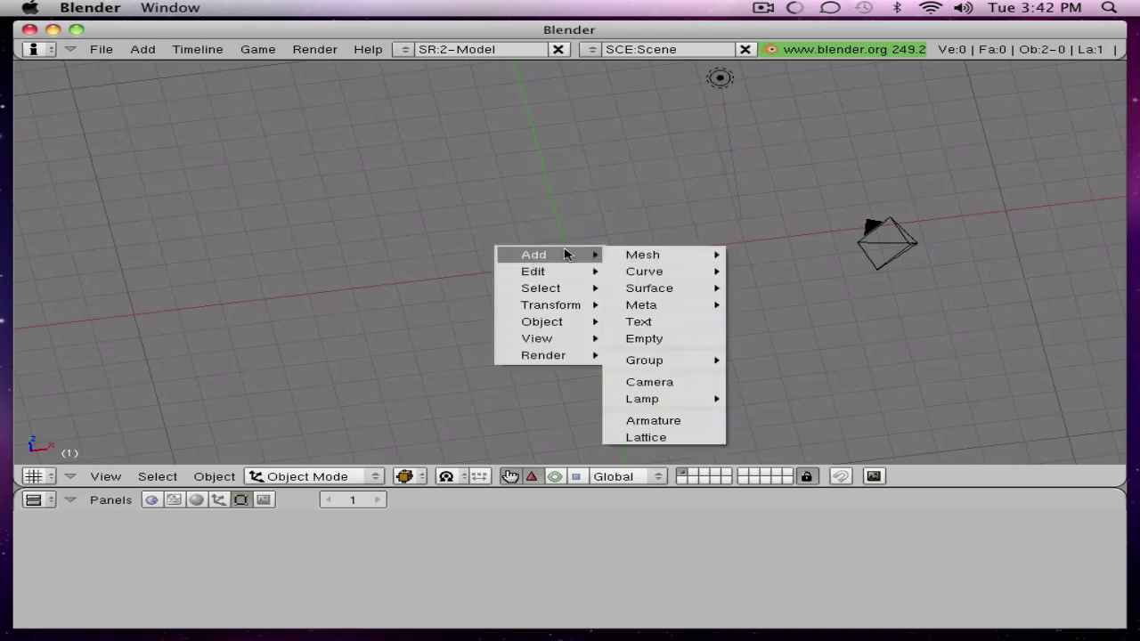
mouse_move(696, 254)
left_click(762, 253)
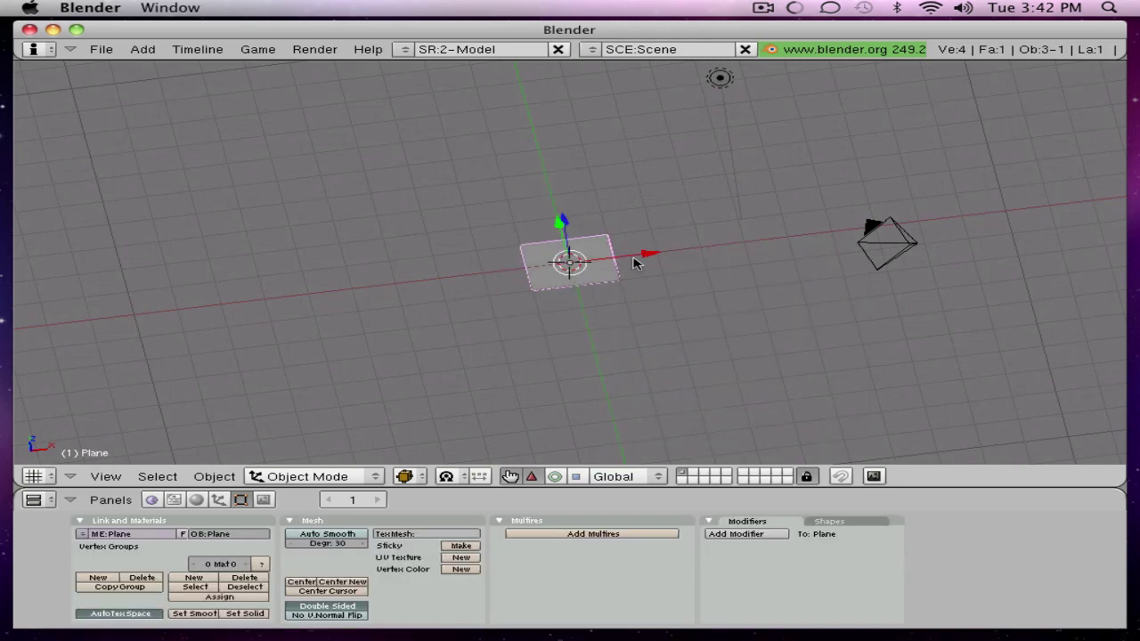
Step: Set the plane's DimX and DimY to 10 in the Transform Properties panel
middle_click_drag(486, 269, 313, 283)
scroll(629, 280, "up", 2)
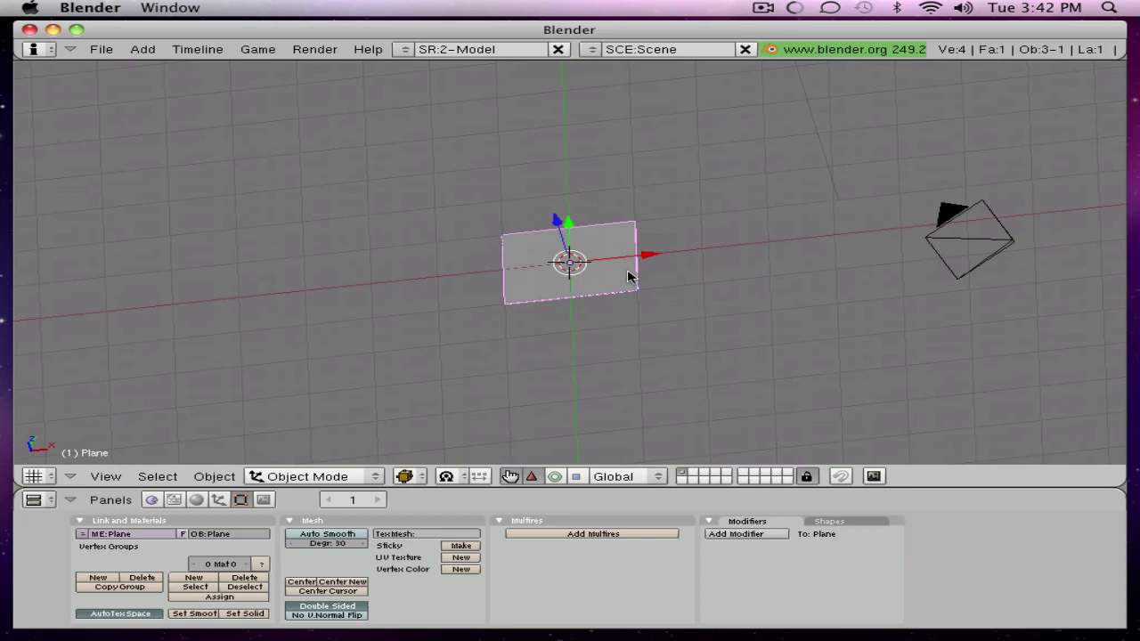
key("n")
left_click_drag(254, 145, 257, 140)
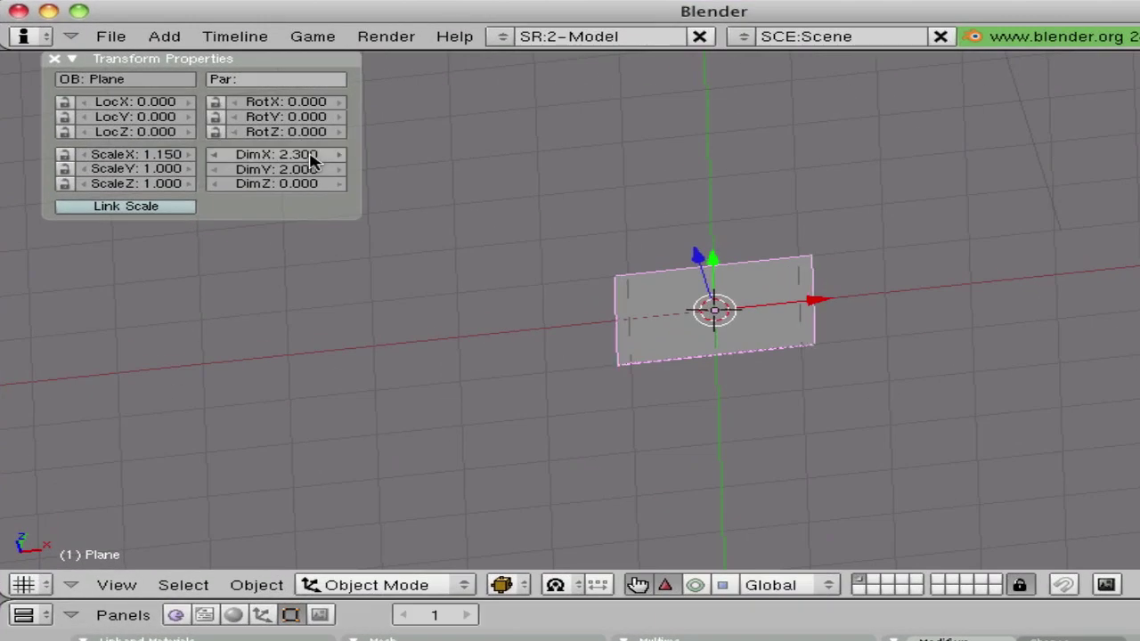
left_click(250, 142)
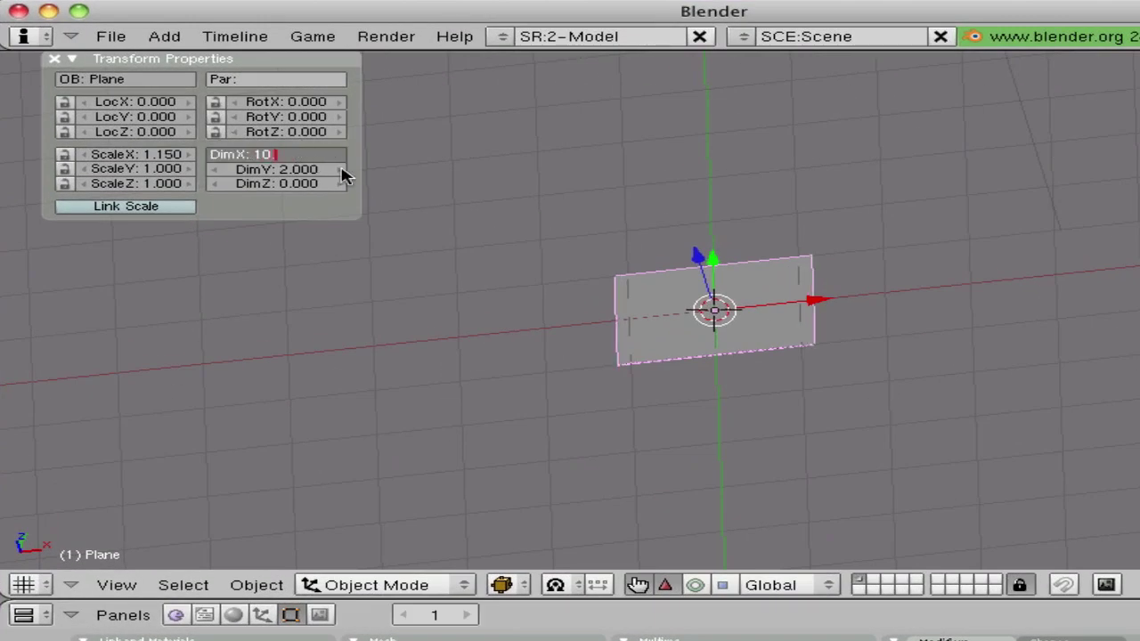
type("10")
key("Return")
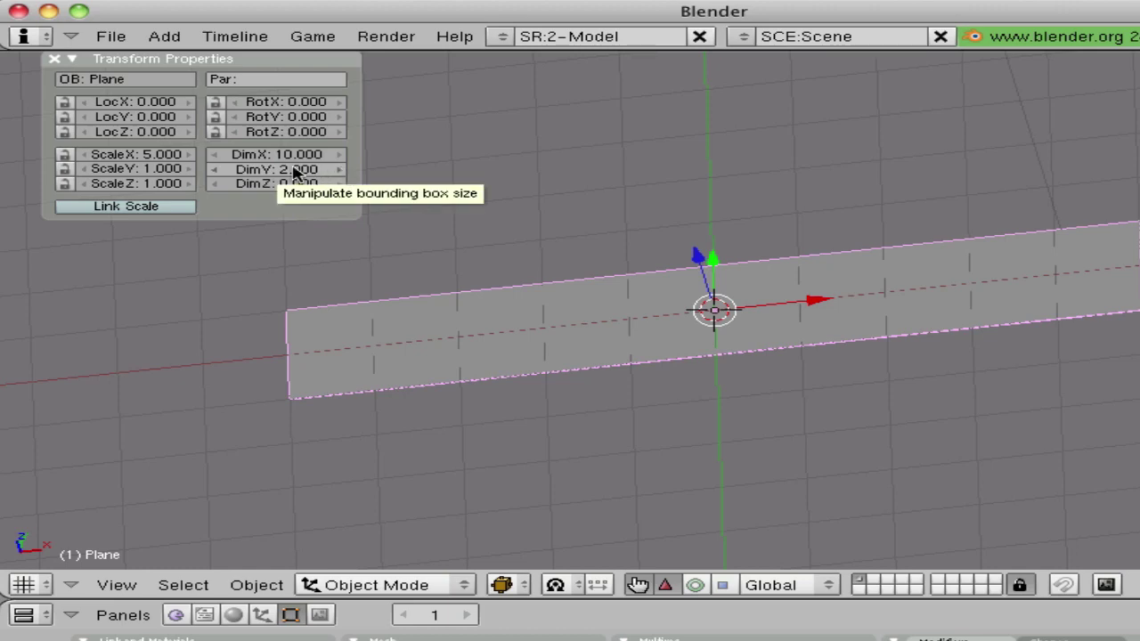
left_click(297, 173)
type("10")
key("Return")
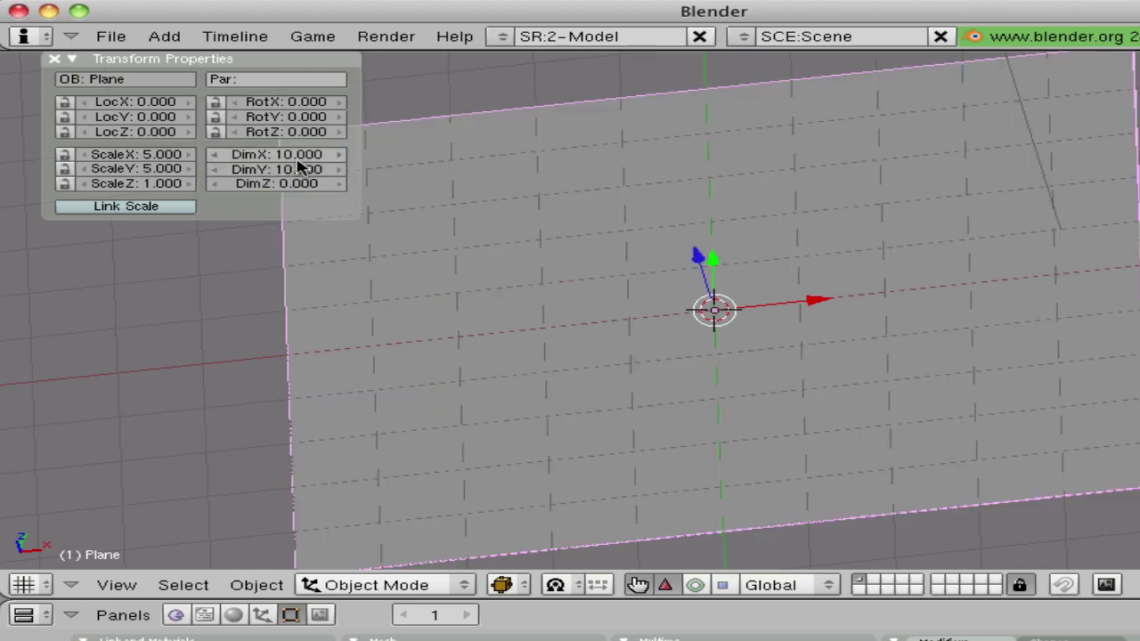
middle_click_drag(522, 326, 736, 401)
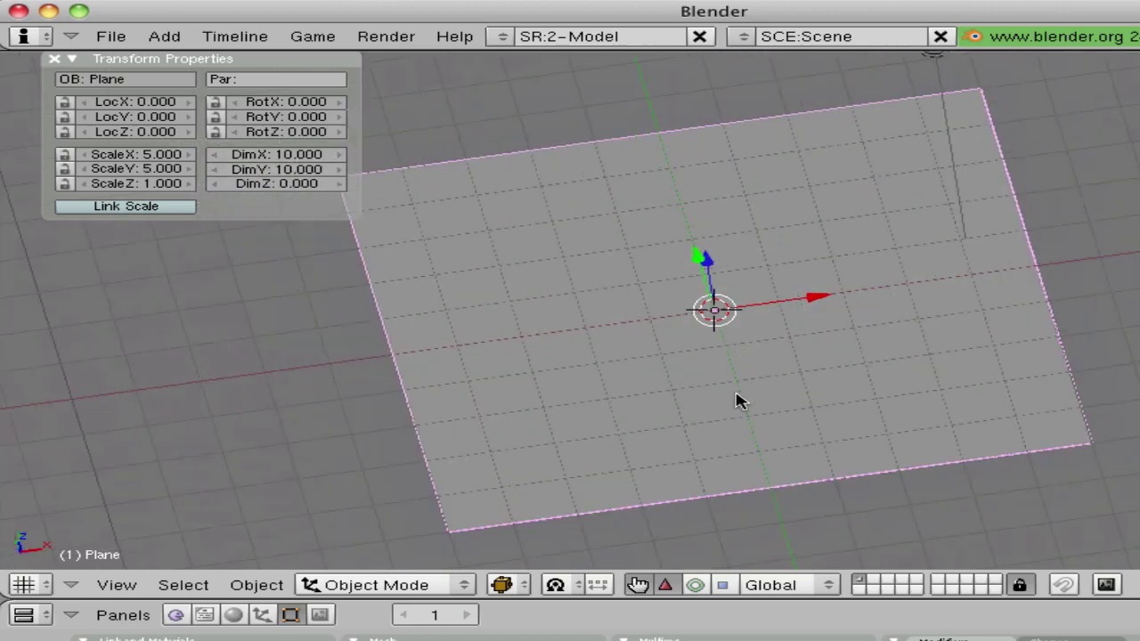
middle_click_drag(515, 418, 611, 443)
Step: Add a Suzanne monkey mesh, lift it above the plane, and make it smooth-shaded
key("space")
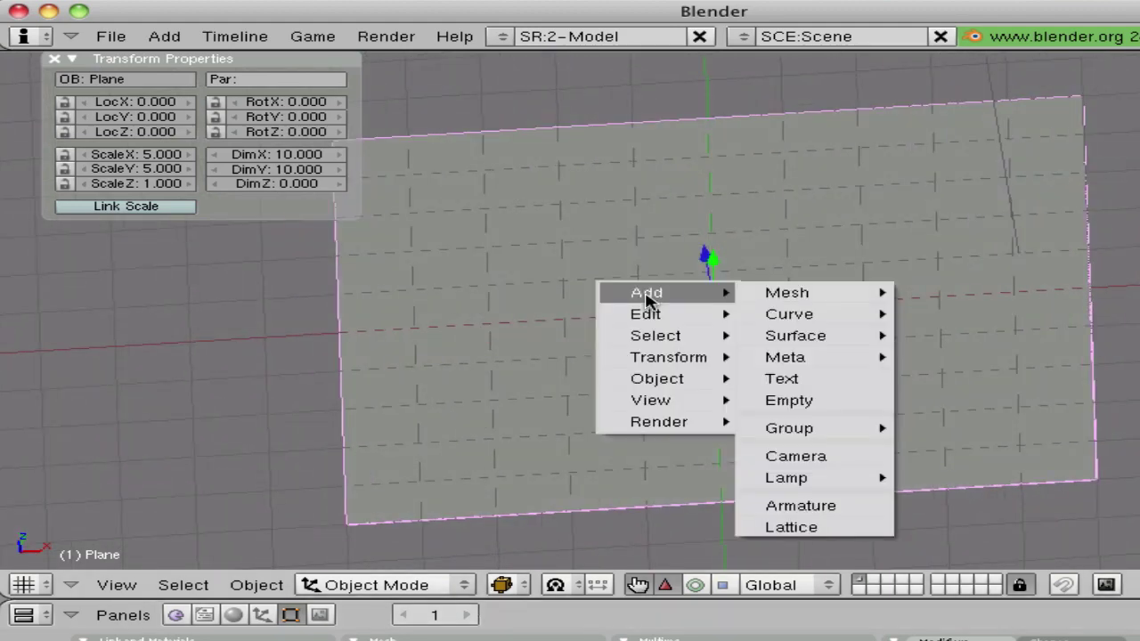
mouse_move(842, 292)
left_click(975, 471)
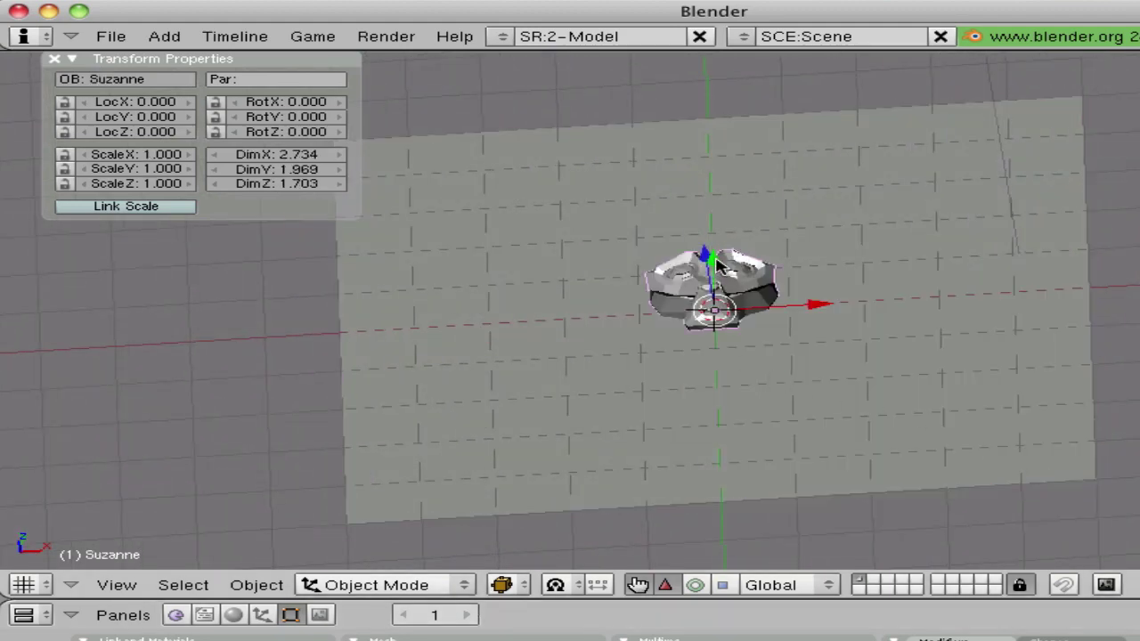
left_click_drag(709, 245, 712, 201)
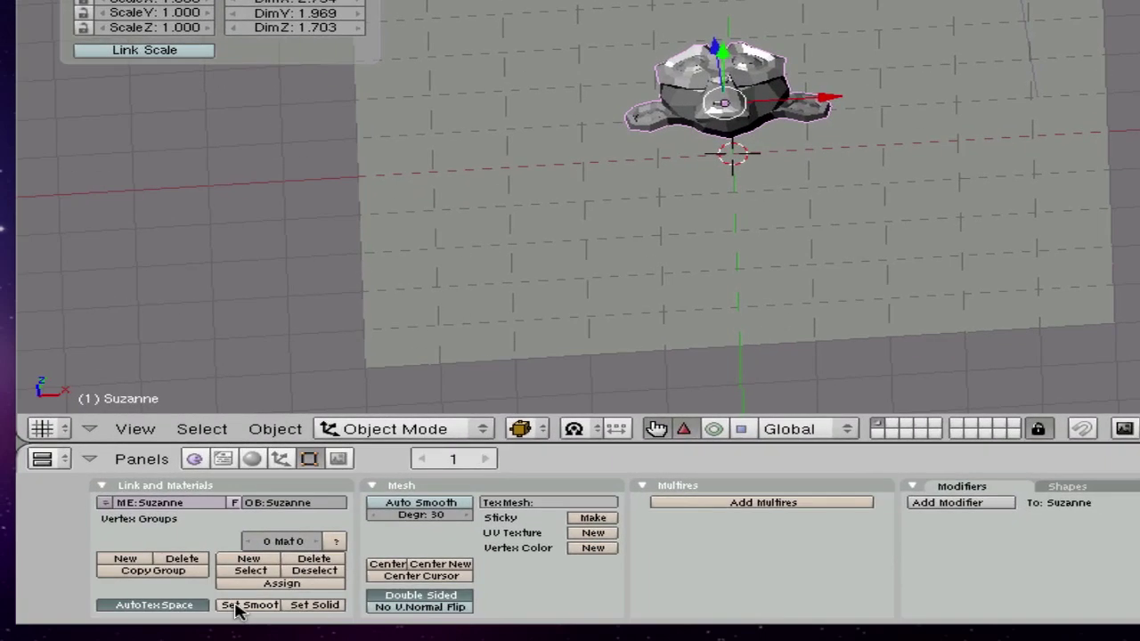
left_click(241, 605)
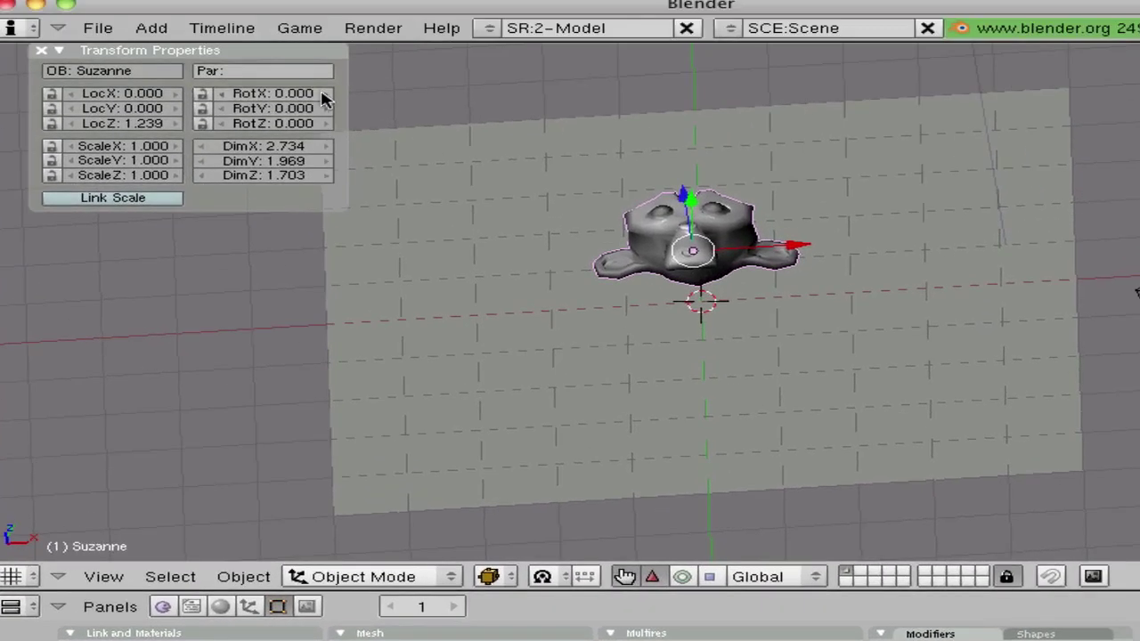
Step: Tilt Suzanne to 70° on X and move her back along Y to 1.274
left_click(323, 93)
left_click(323, 94)
left_click(323, 94)
left_click(323, 94)
left_click(324, 94)
left_click(323, 94)
left_click(324, 94)
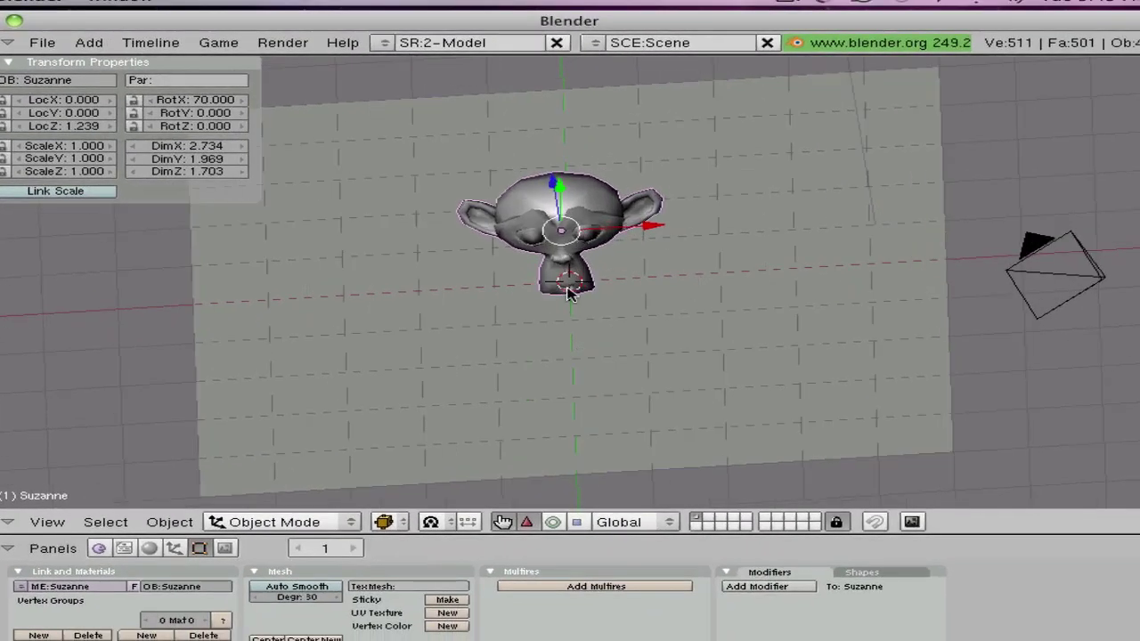
middle_click_drag(754, 296, 804, 212)
middle_click_drag(659, 201, 773, 221)
left_click_drag(545, 210, 465, 198)
middle_click_drag(799, 265, 574, 306)
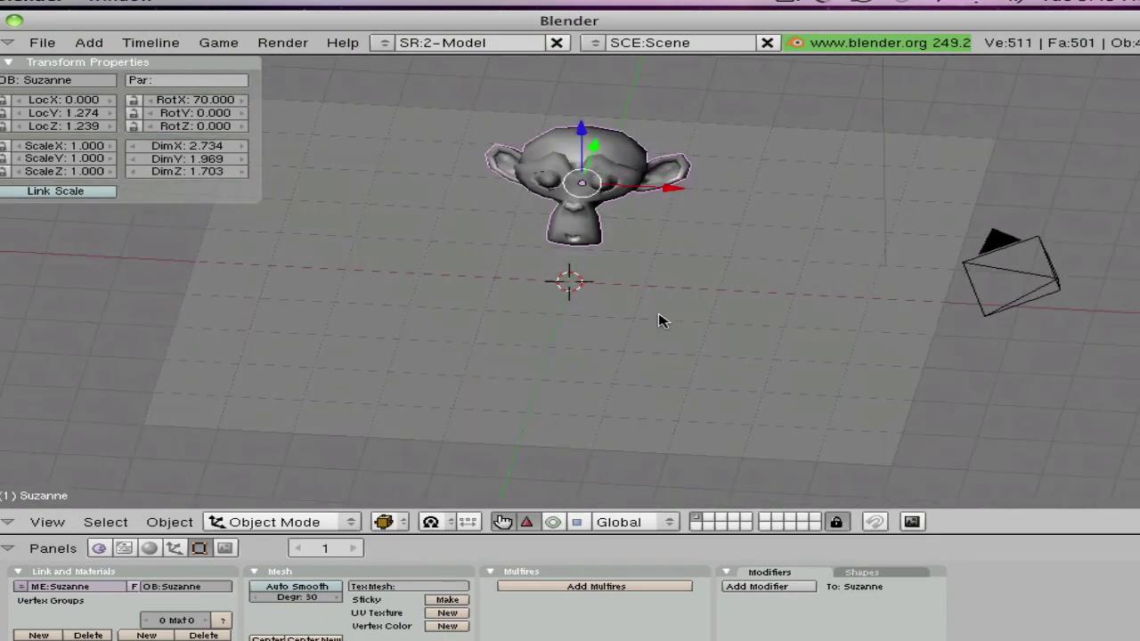
middle_click_drag(659, 320, 710, 307)
left_click(1094, 283)
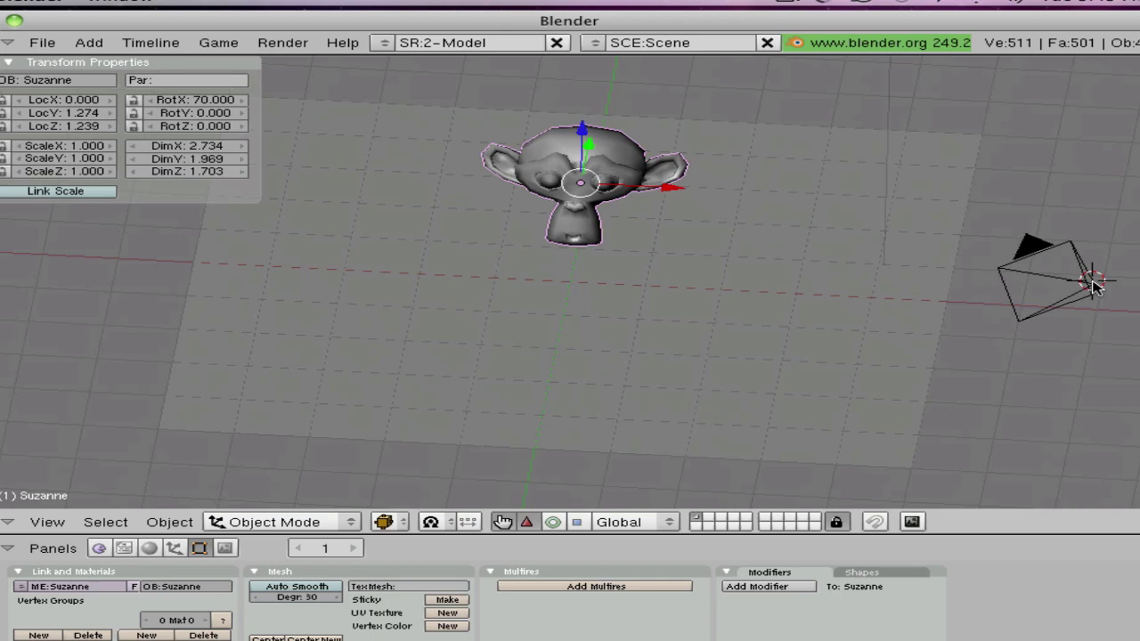
Step: Select the camera, fly it to a new position, and check the shot in camera view
right_click(1094, 285)
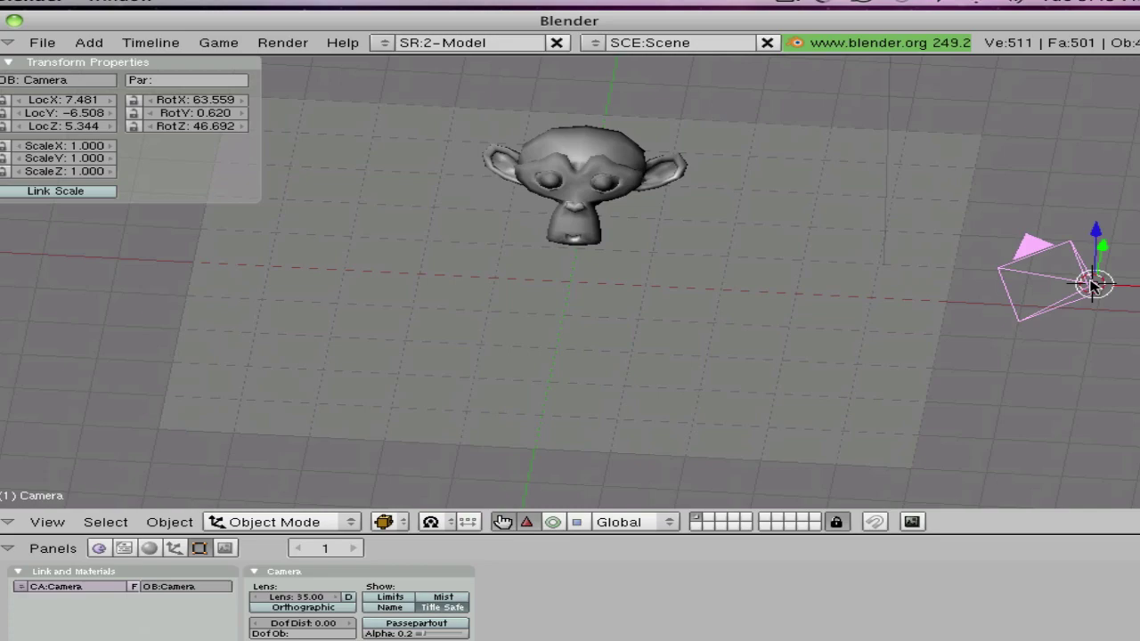
key("shift+f")
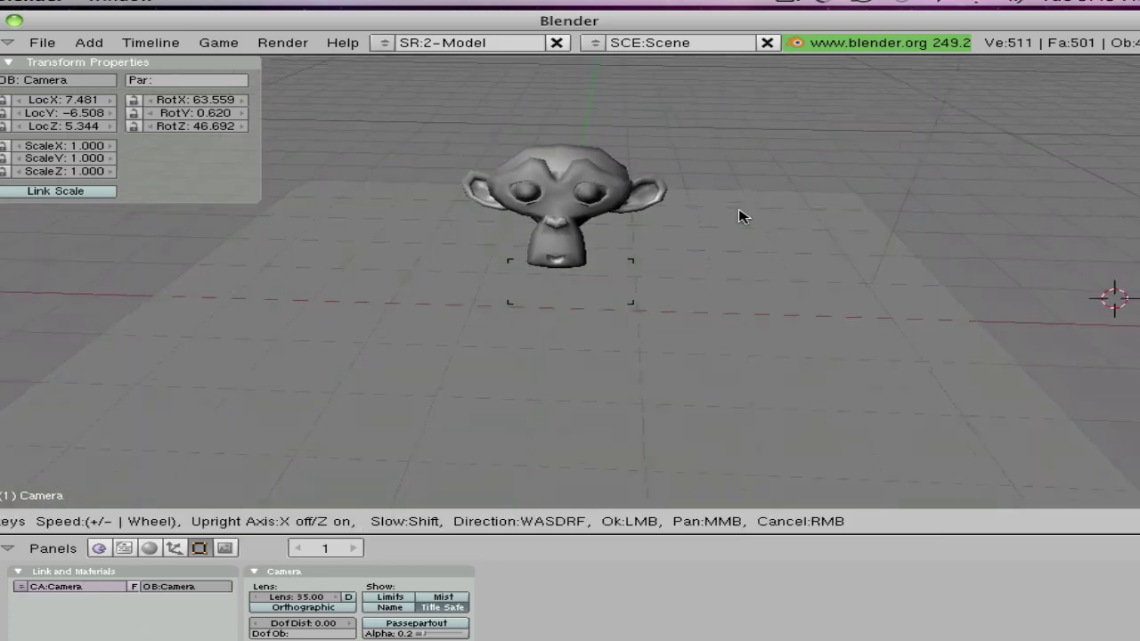
scroll(743, 216, "up", 2)
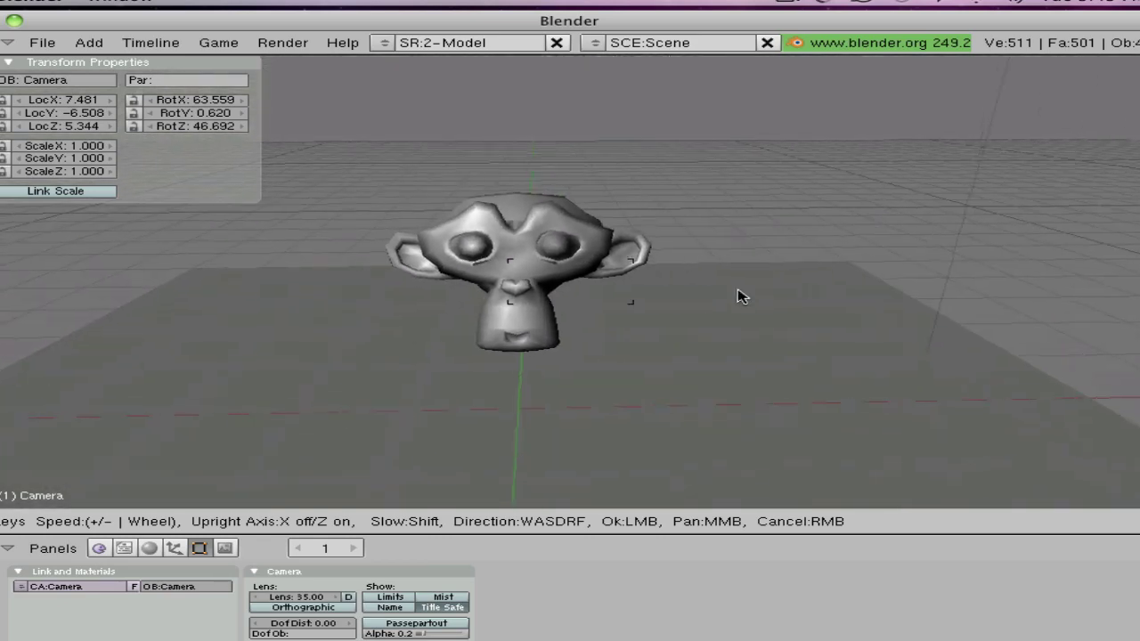
left_click(673, 306)
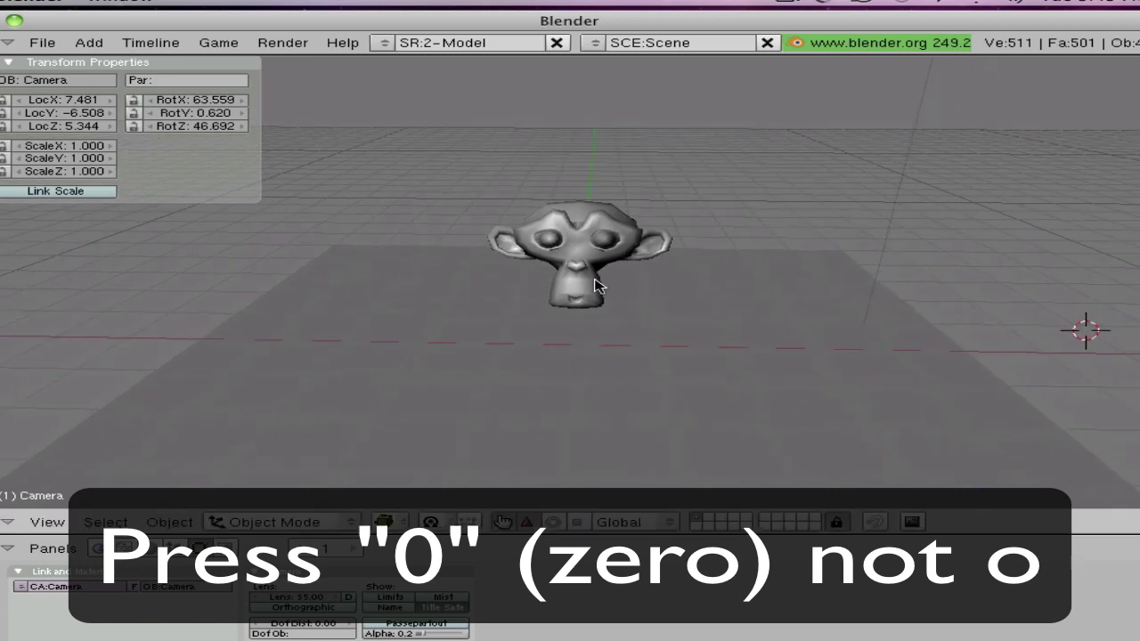
key("0")
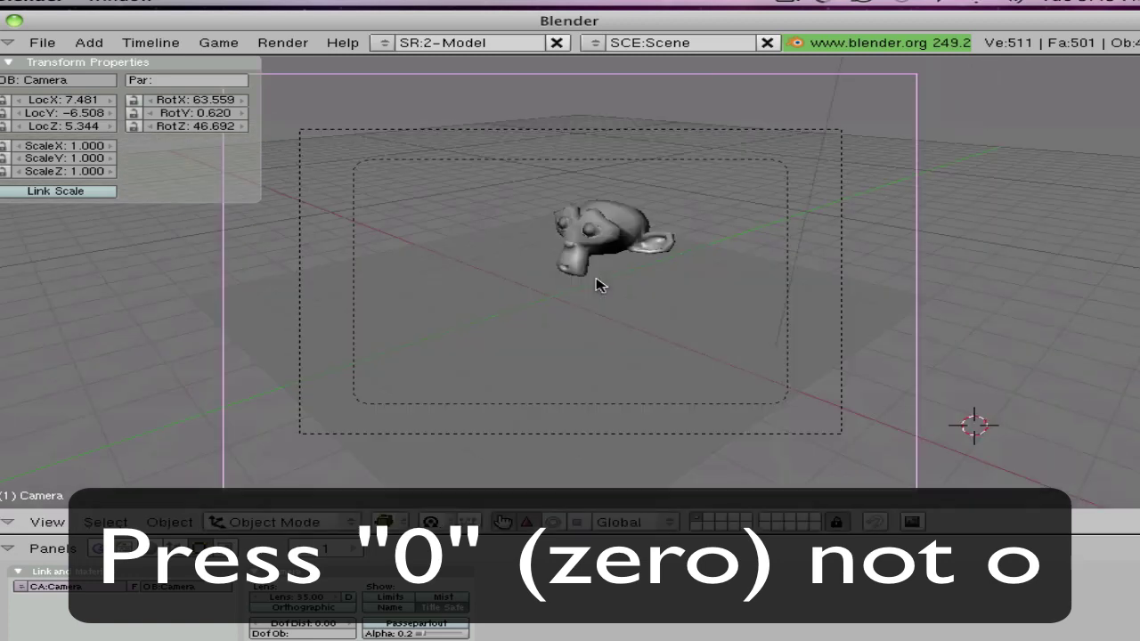
key("1")
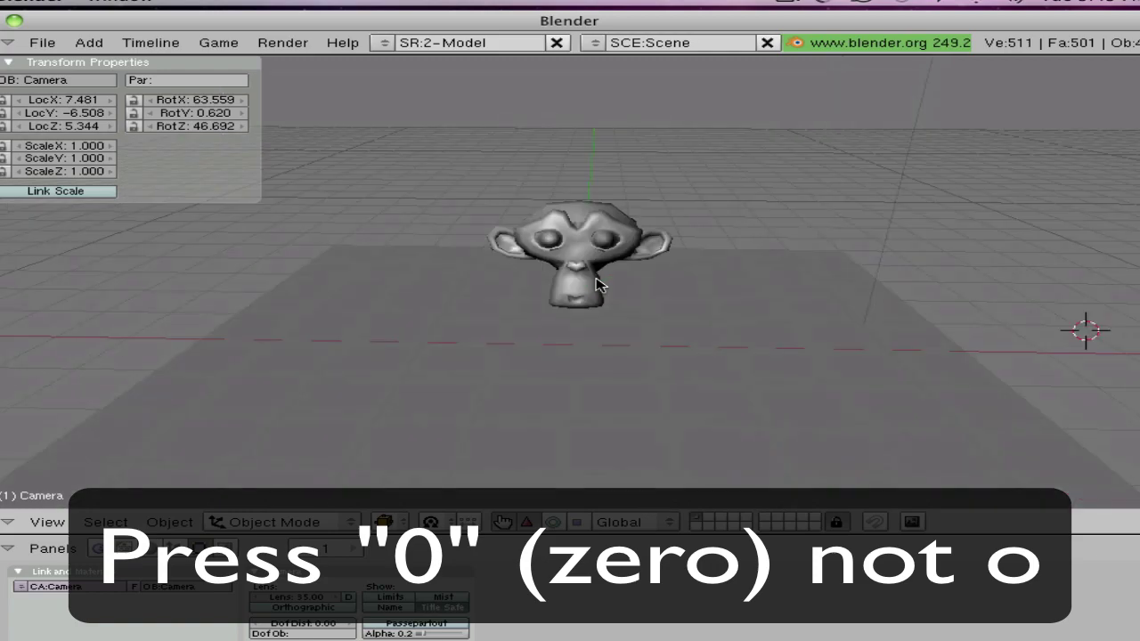
scroll(285, 364, "down", 5)
scroll(535, 316, "up", 3)
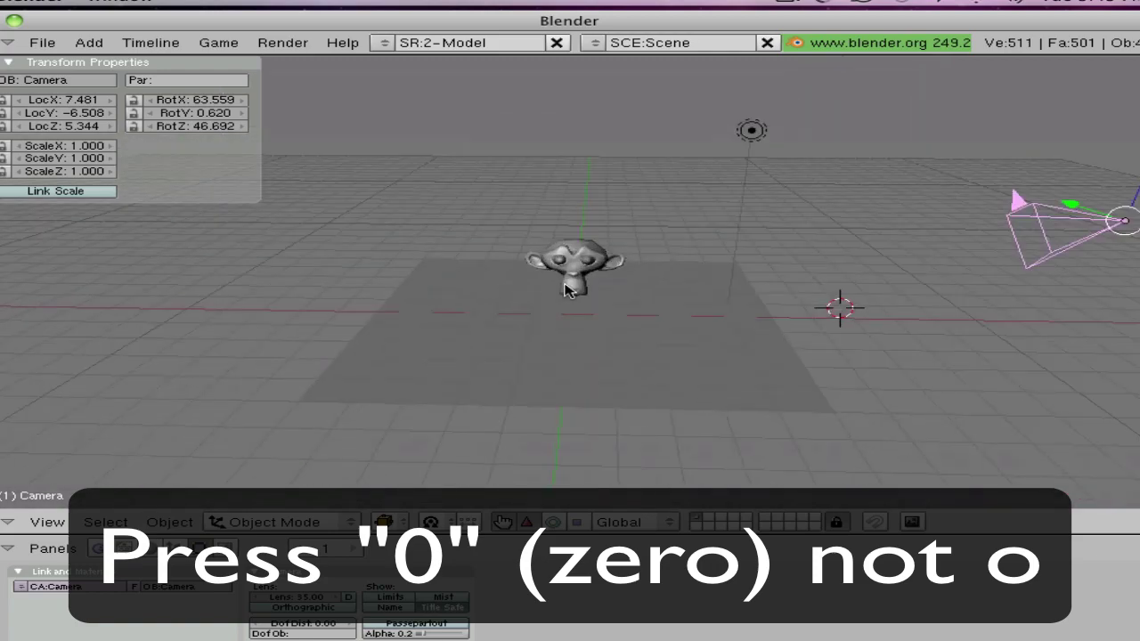
scroll(570, 289, "down", 3)
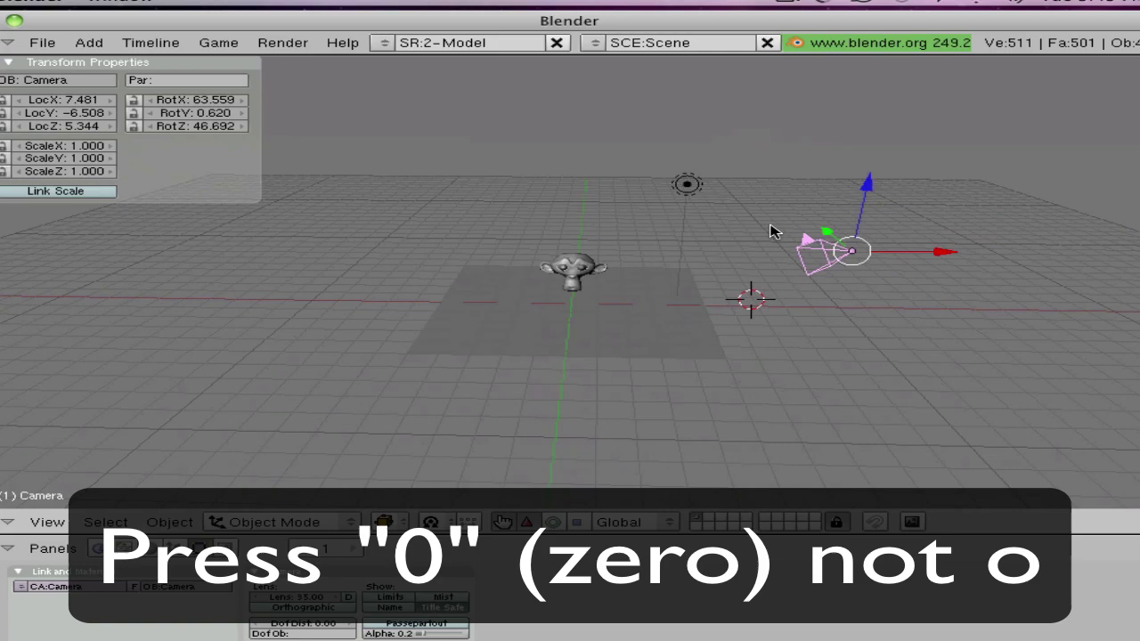
key("0")
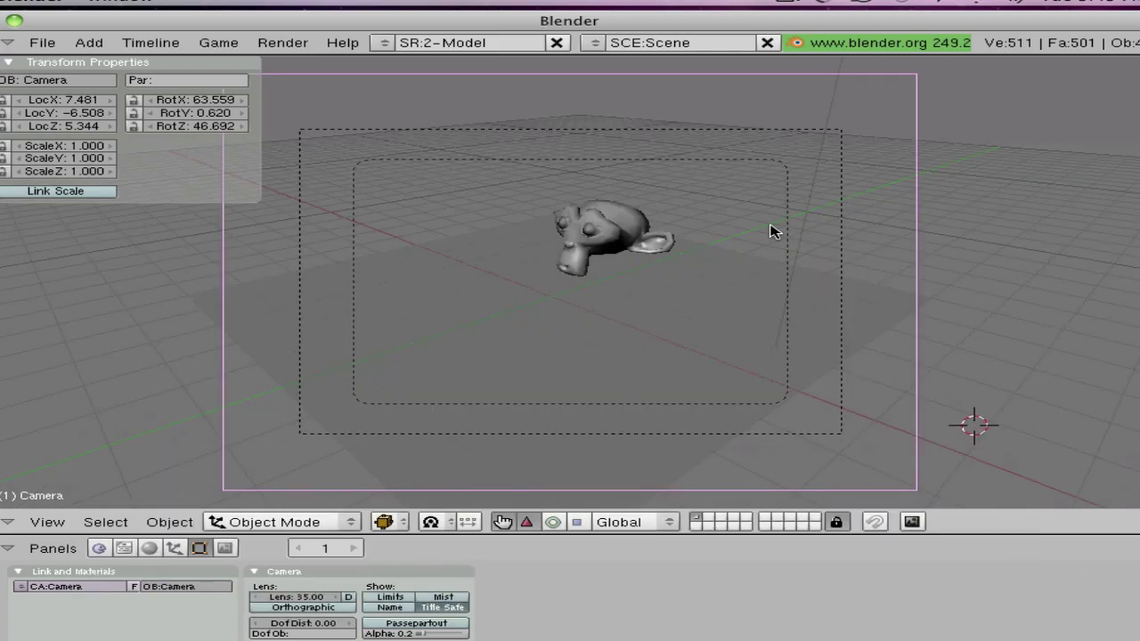
Step: Re-fly the camera and tilt it down until Suzanne is centred front-on in frame
key("shift+f")
mouse_move(224, 306)
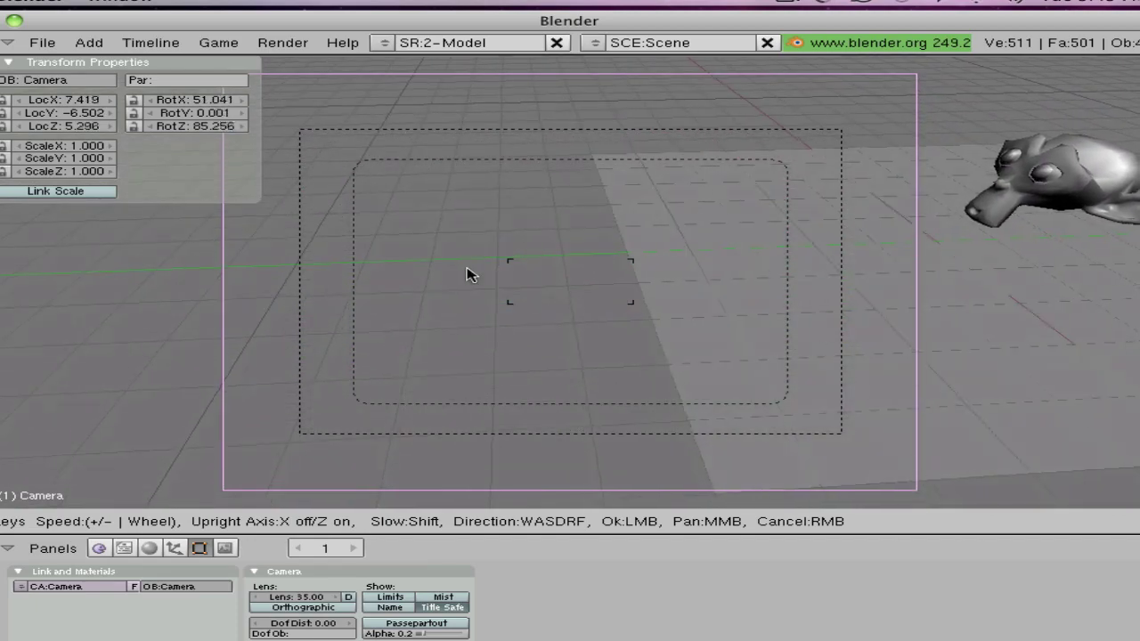
mouse_move(378, 242)
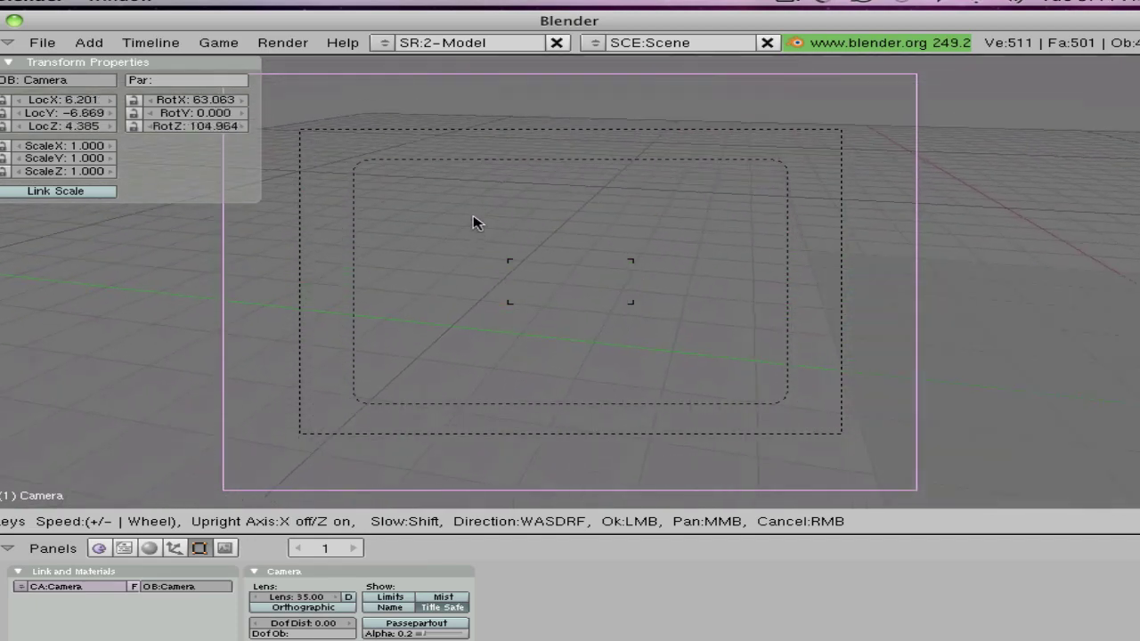
mouse_move(637, 256)
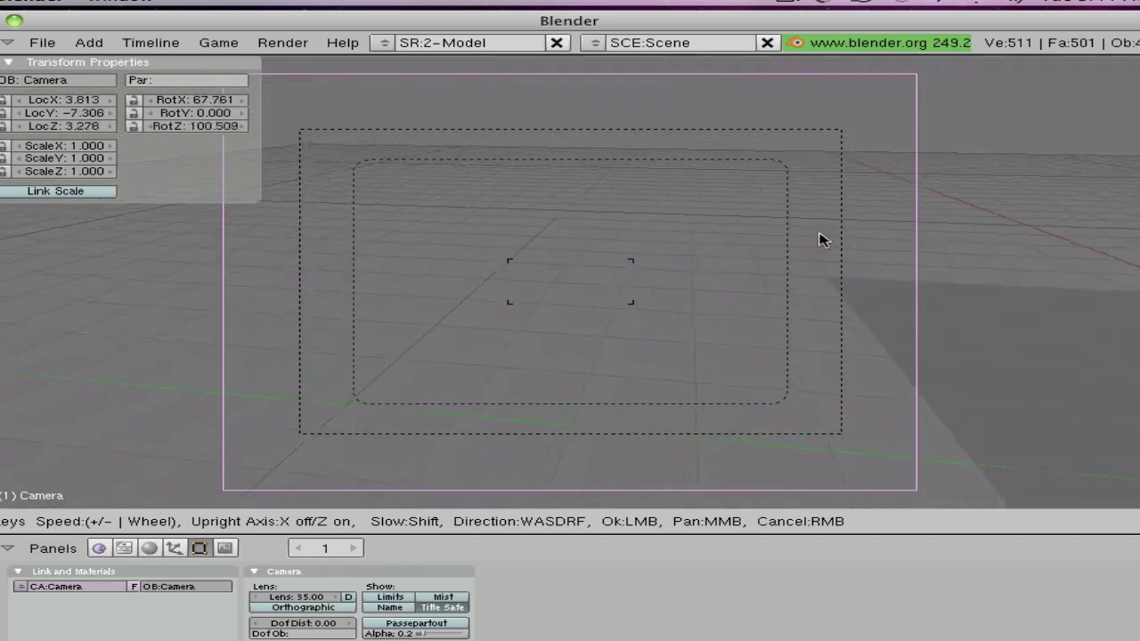
mouse_move(810, 250)
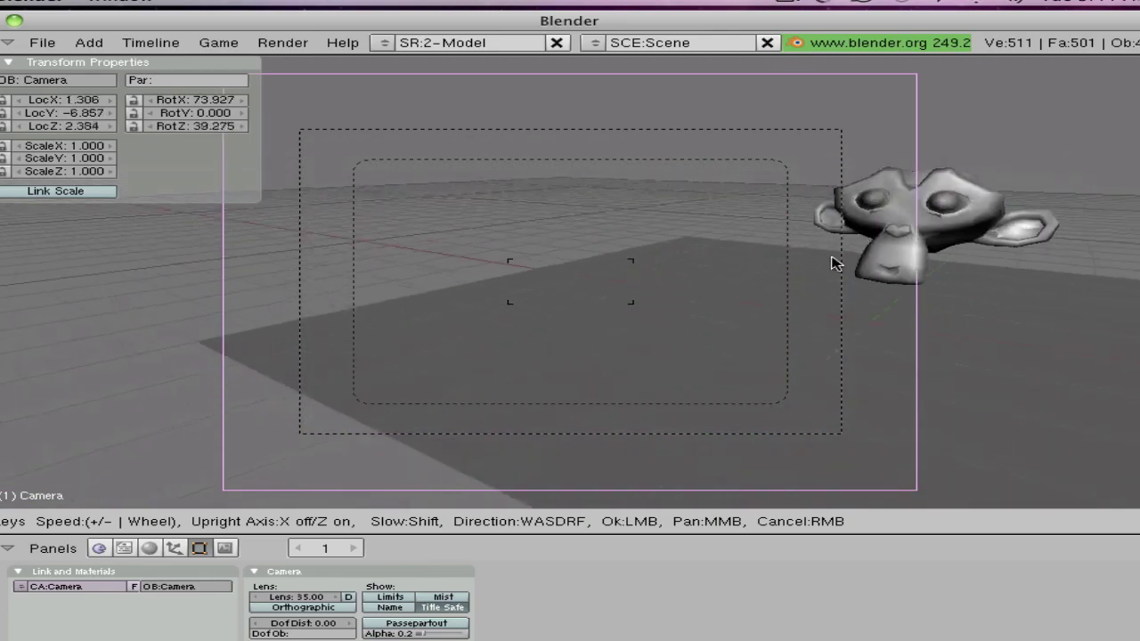
mouse_move(749, 359)
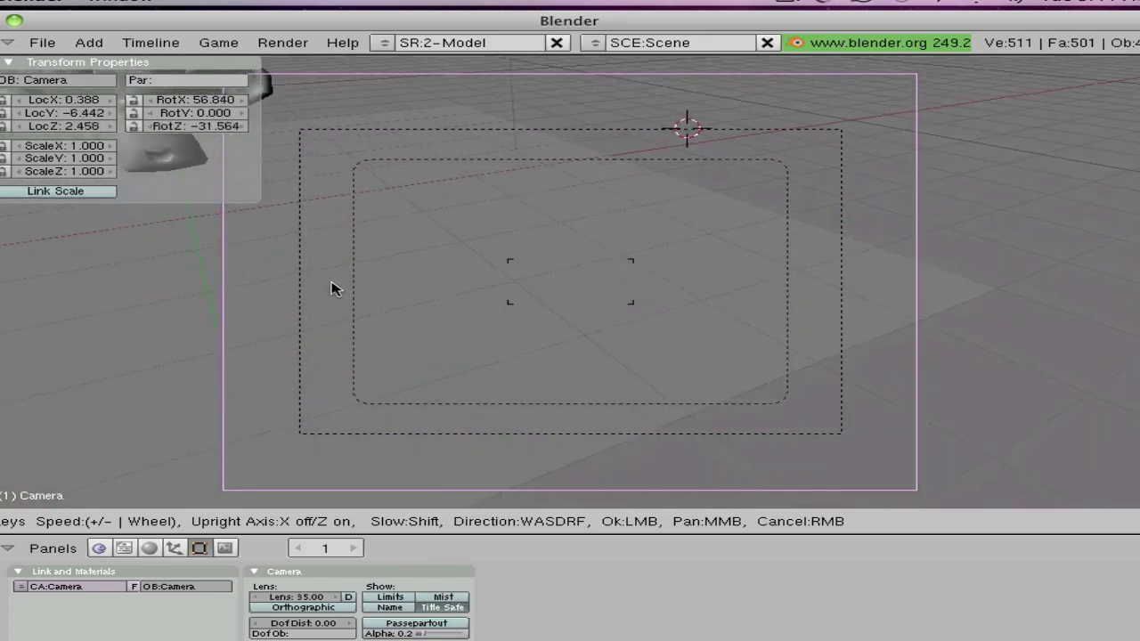
mouse_move(674, 269)
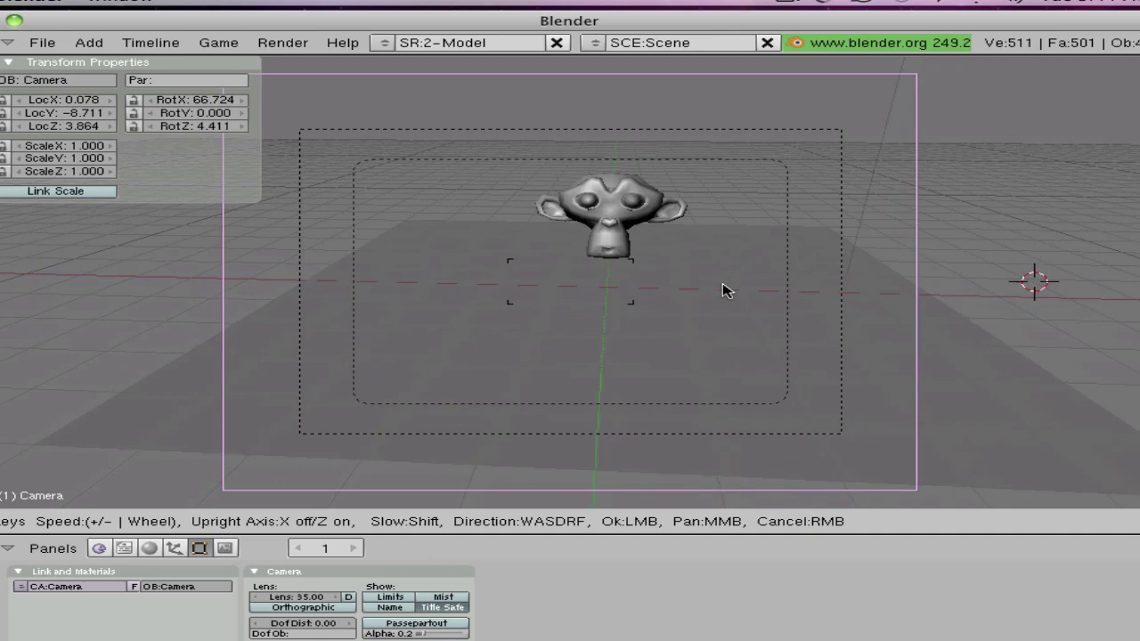
left_click(623, 231)
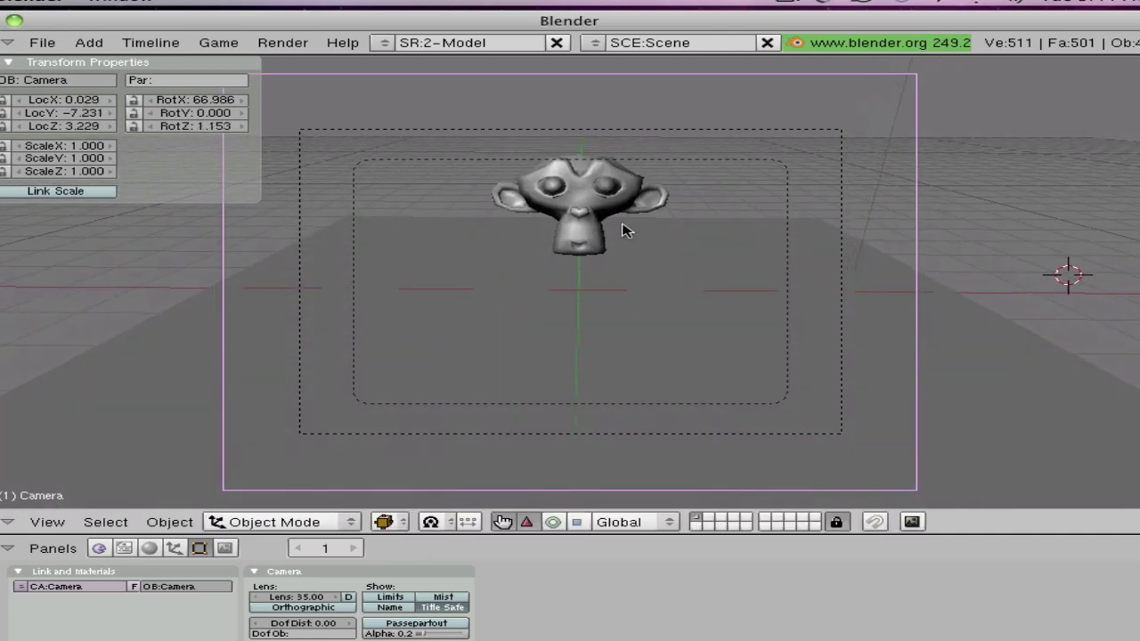
key("shift+f")
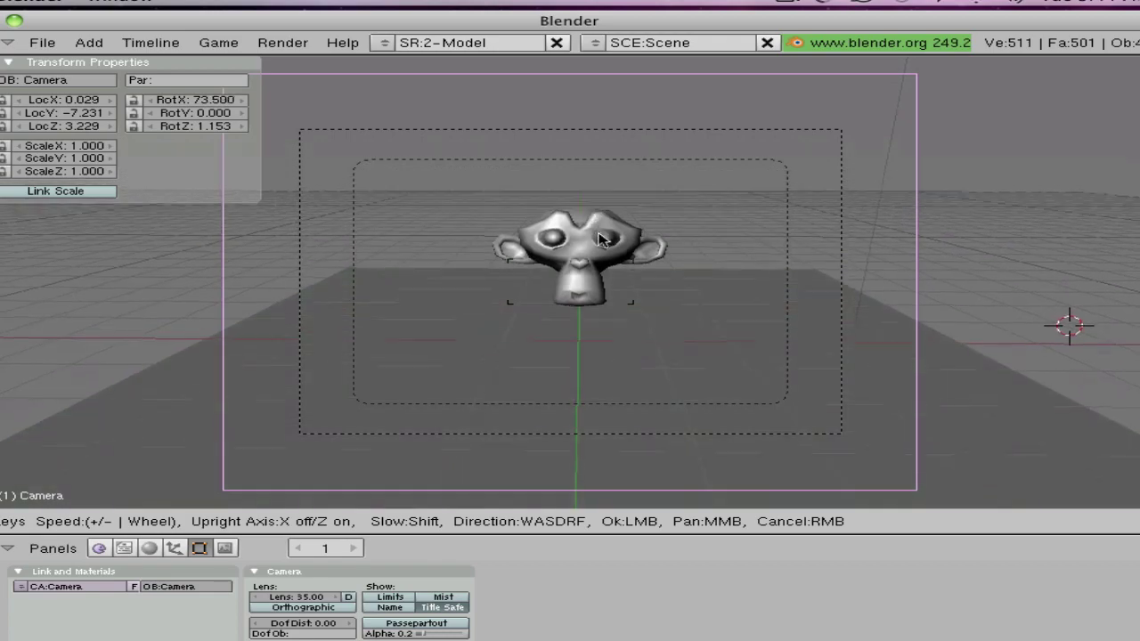
left_click(605, 277)
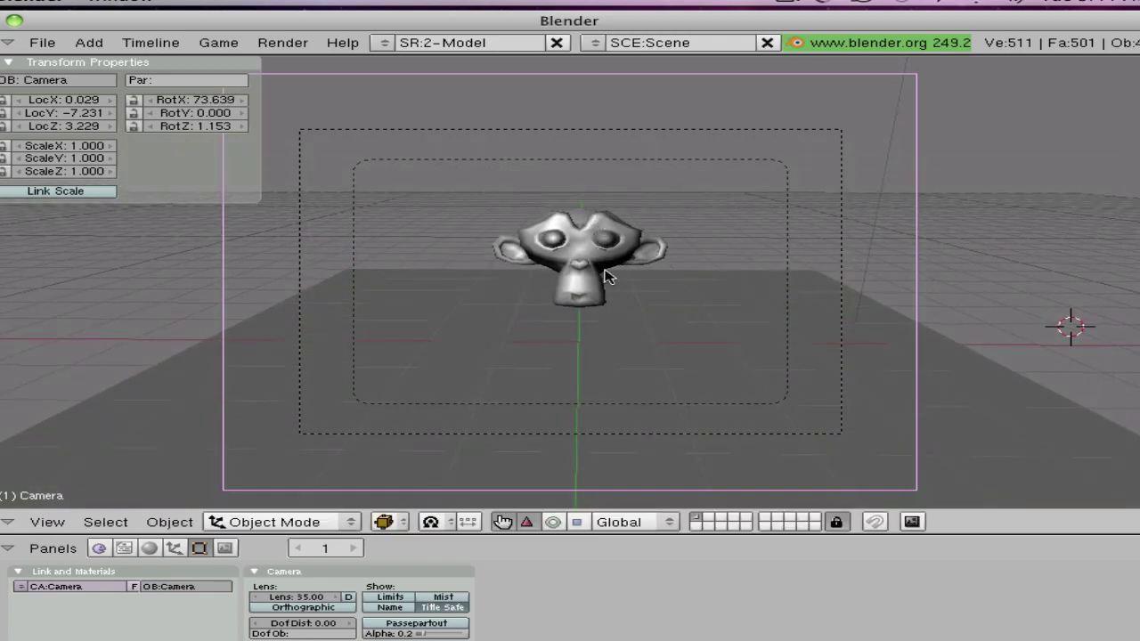
middle_click_drag(473, 183, 493, 247)
Step: Put Suzanne into Vertex Paint mode and mix an orange paint colour
right_click(488, 157)
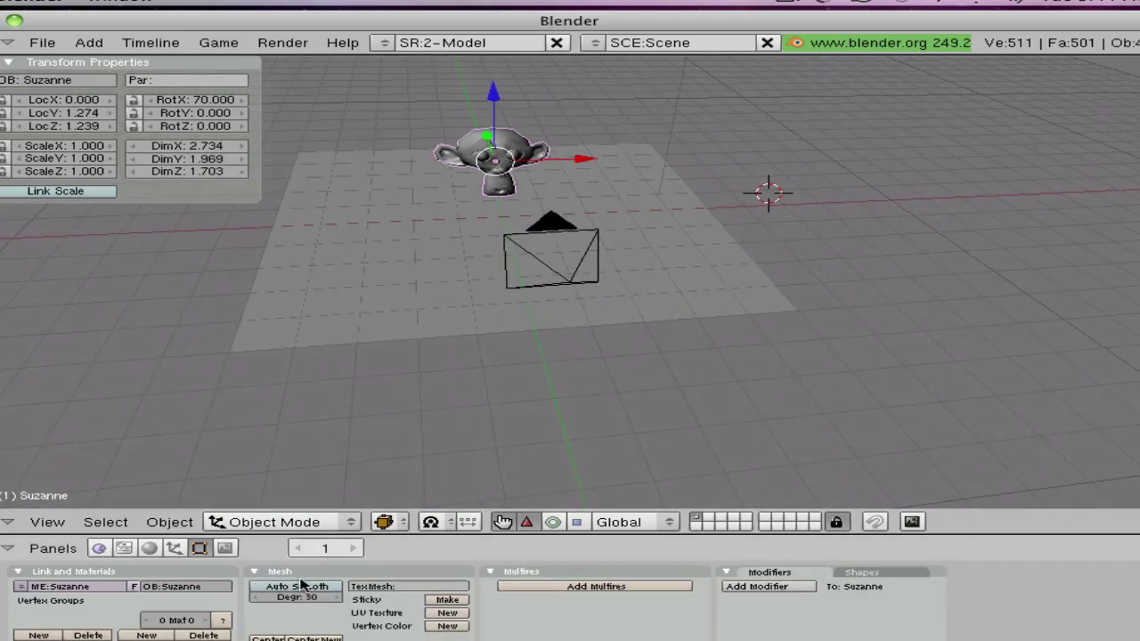
left_click(321, 523)
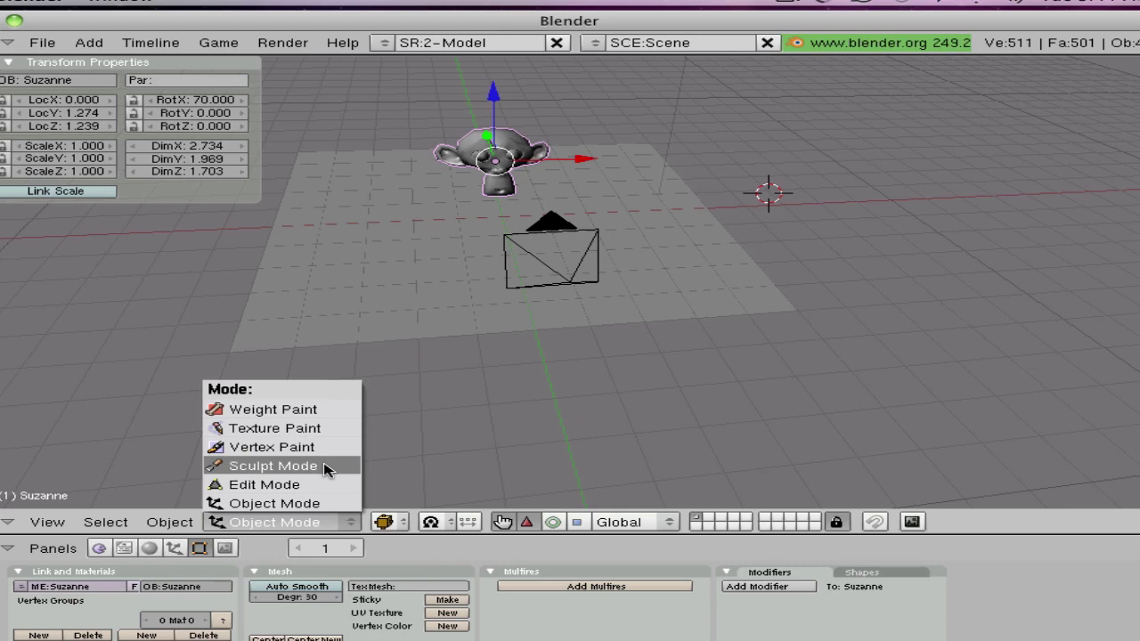
left_click(331, 446)
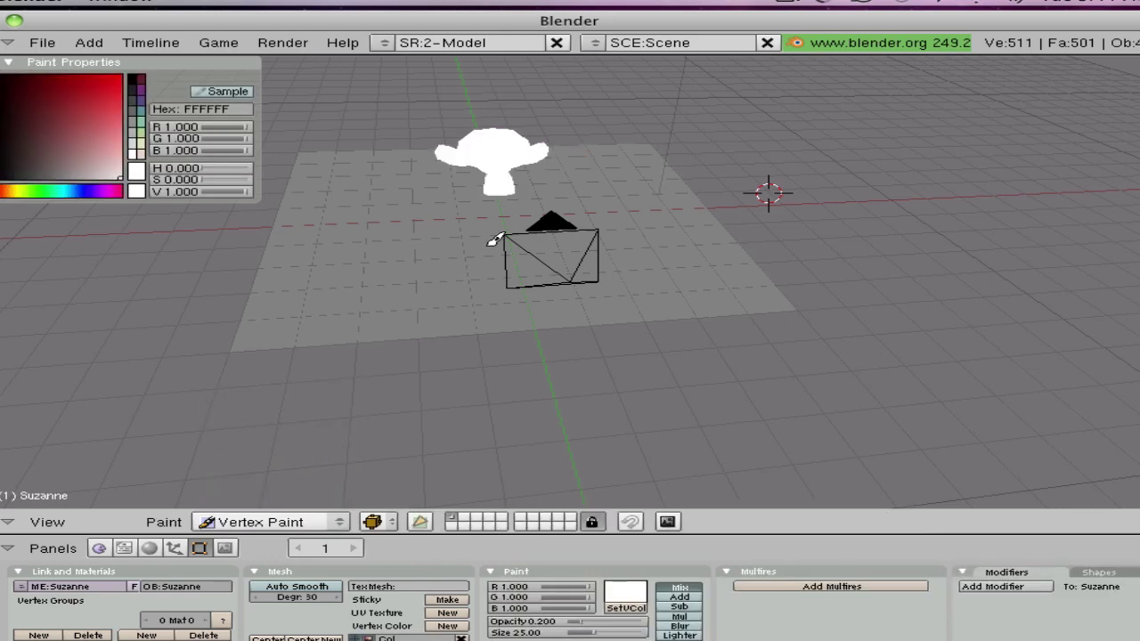
scroll(321, 228, "down", 1)
left_click_drag(65, 192, 2, 189)
left_click(61, 117)
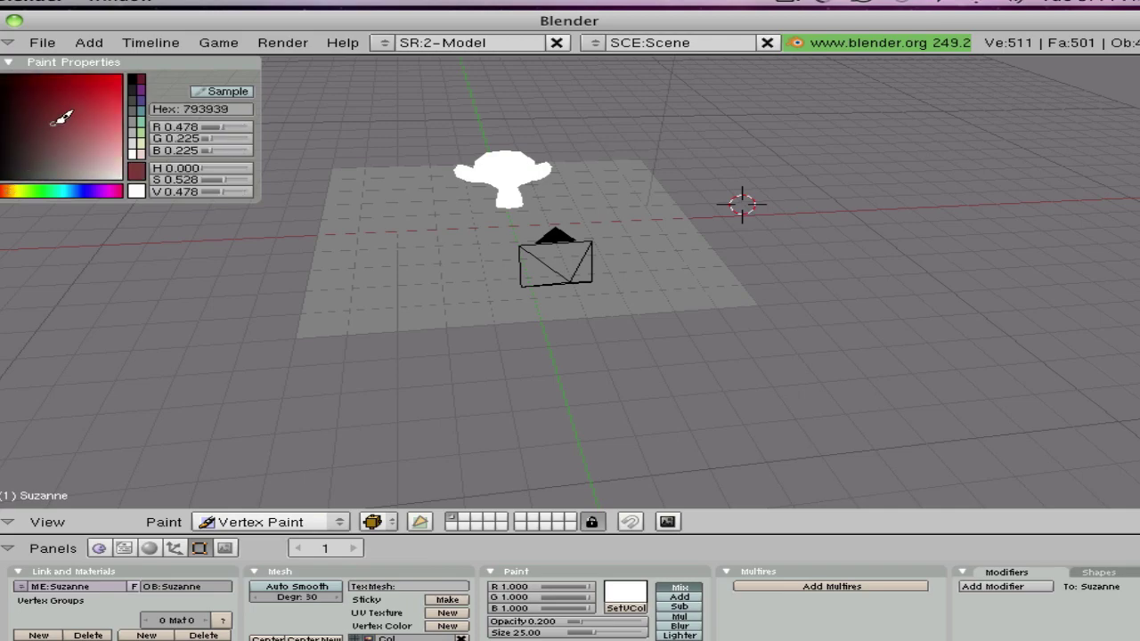
left_click(26, 188)
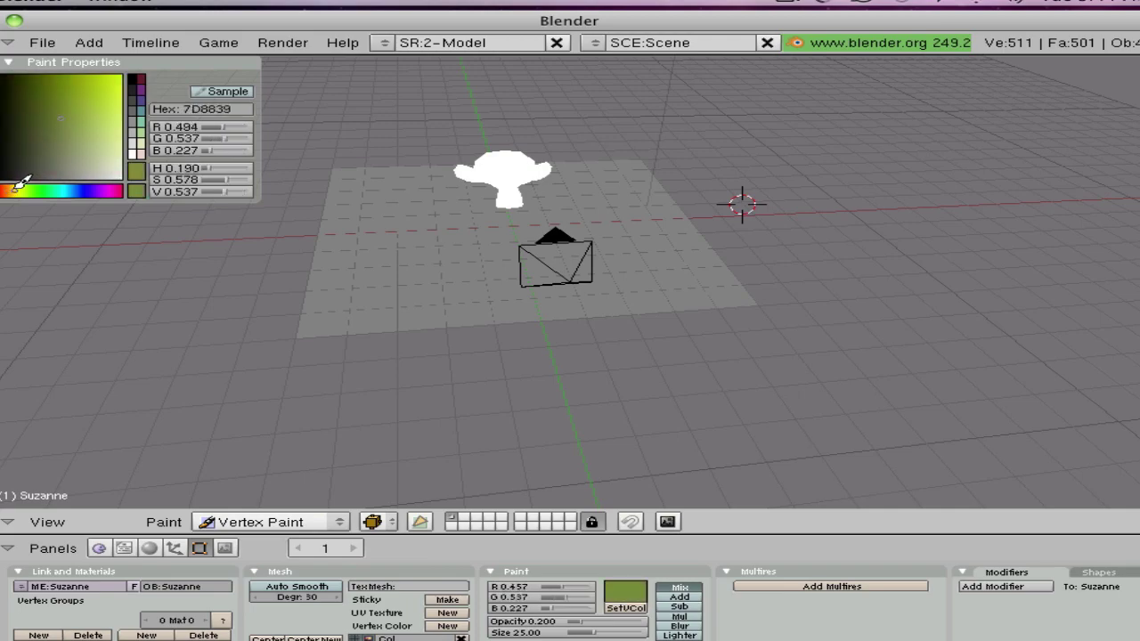
left_click_drag(15, 188, 142, 54)
Step: Paint Suzanne's whole head orange from several viewing angles
mouse_move(595, 161)
left_mouse_down()
mouse_move(625, 170)
mouse_move(622, 144)
mouse_move(654, 181)
mouse_move(643, 202)
mouse_move(576, 194)
mouse_move(633, 176)
mouse_move(668, 178)
left_mouse_up()
middle_click_drag(682, 196, 943, 165)
middle_click_drag(885, 190, 877, 254)
mouse_move(823, 249)
left_mouse_down()
mouse_move(834, 294)
mouse_move(851, 303)
left_mouse_up()
mouse_move(850, 303)
middle_mouse_down()
mouse_move(865, 305)
mouse_move(723, 511)
mouse_move(673, 512)
middle_mouse_up()
left_click_drag(676, 442, 739, 429)
mouse_move(855, 311)
middle_mouse_down()
mouse_move(579, 606)
mouse_move(872, 306)
middle_mouse_up()
scroll(873, 305, "up", 5)
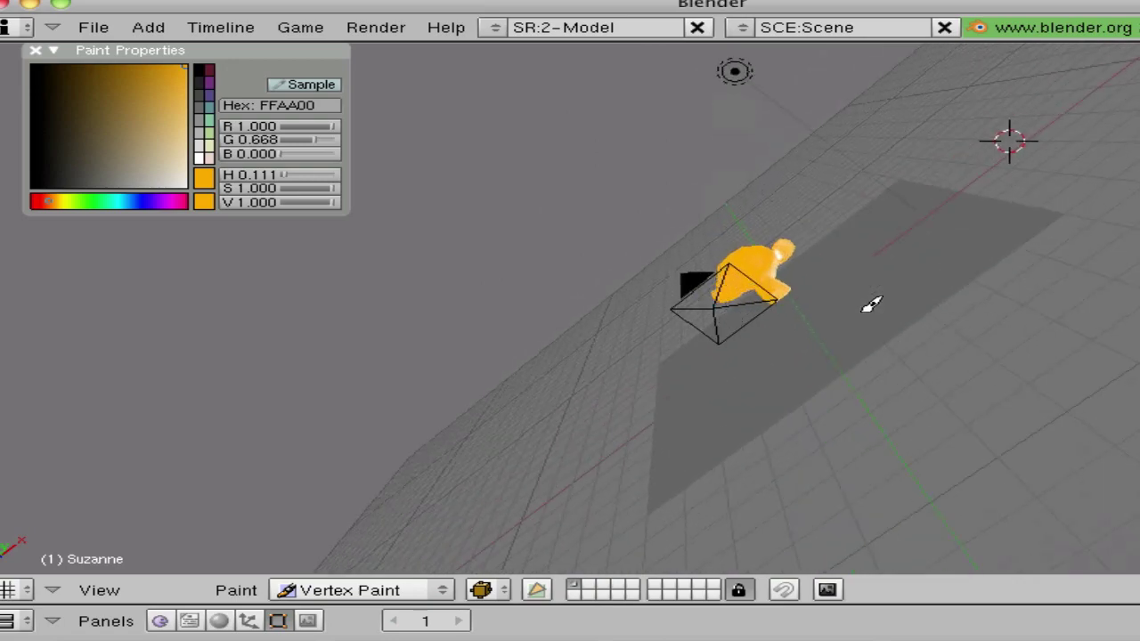
middle_click_drag(875, 265, 882, 303)
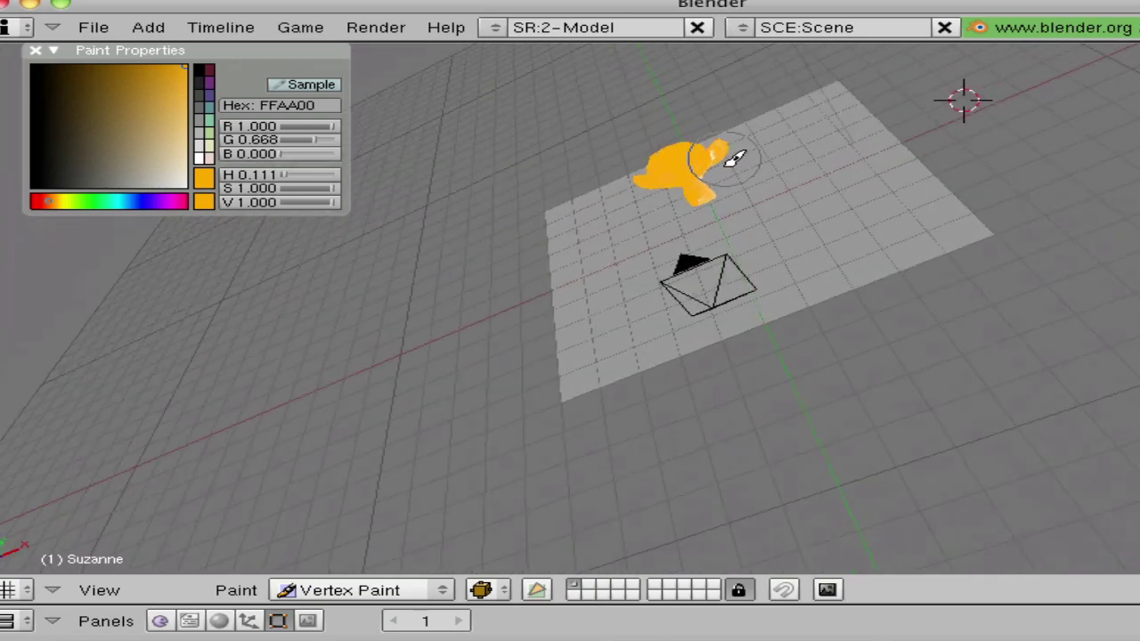
Step: Paint dark patches on Suzanne's head and a red spot on her eye
left_click_drag(58, 199, 9, 199)
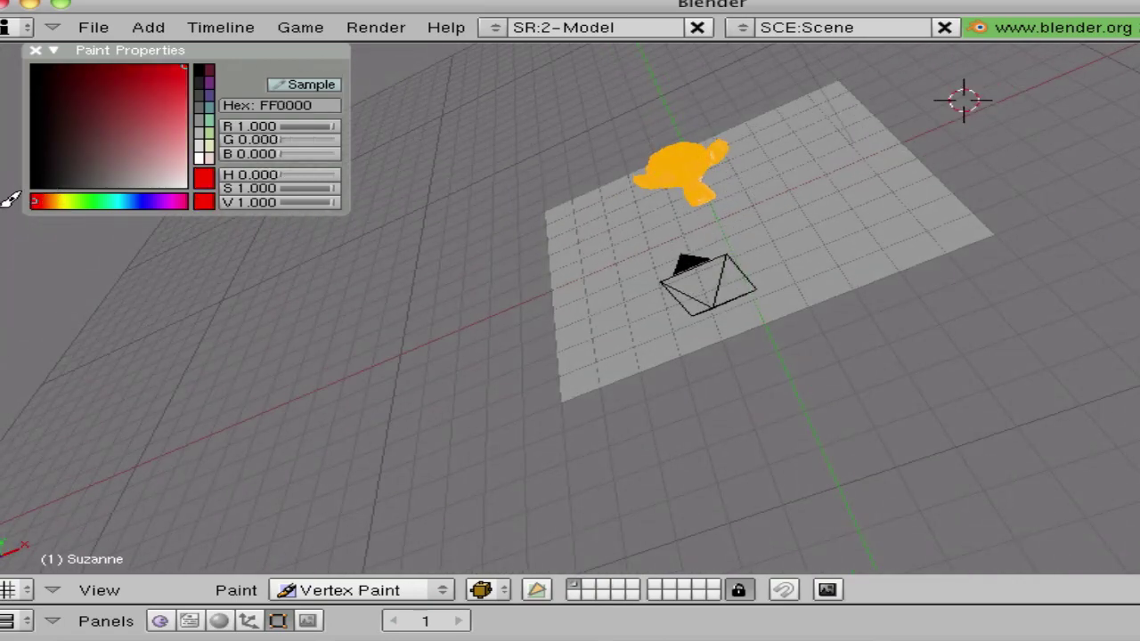
mouse_move(25, 130)
left_mouse_down()
mouse_move(46, 157)
mouse_move(32, 187)
left_mouse_up()
mouse_move(677, 161)
left_mouse_down()
mouse_move(669, 173)
mouse_move(684, 169)
mouse_move(703, 187)
mouse_move(725, 140)
mouse_move(643, 174)
left_mouse_up()
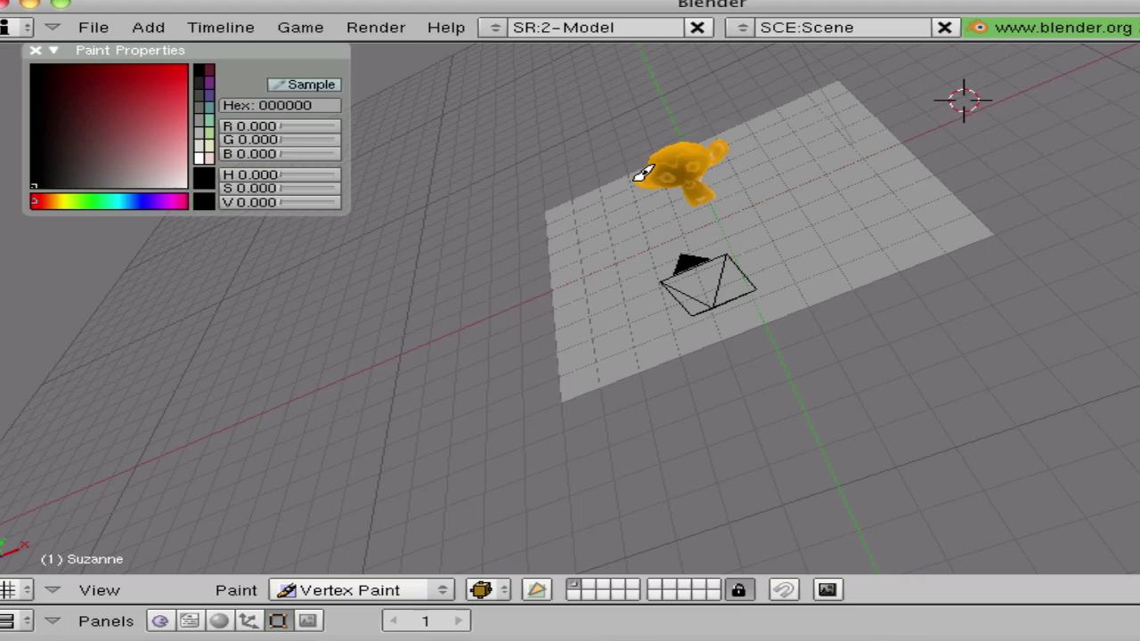
middle_click_drag(657, 176, 734, 198)
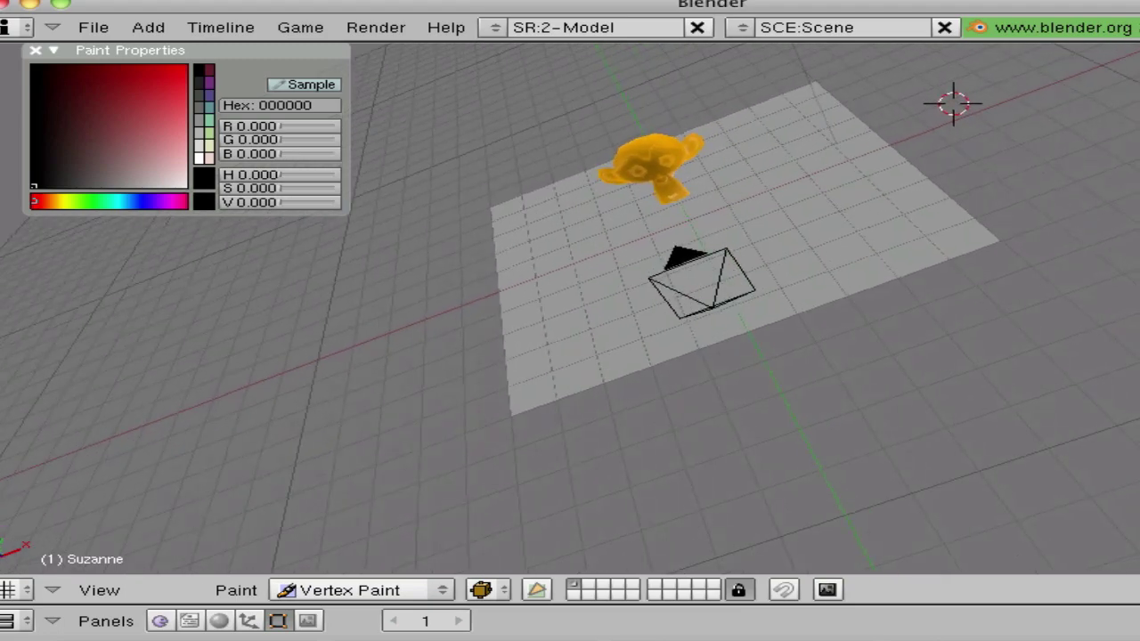
left_click(203, 71)
scroll(580, 110, "up", 3)
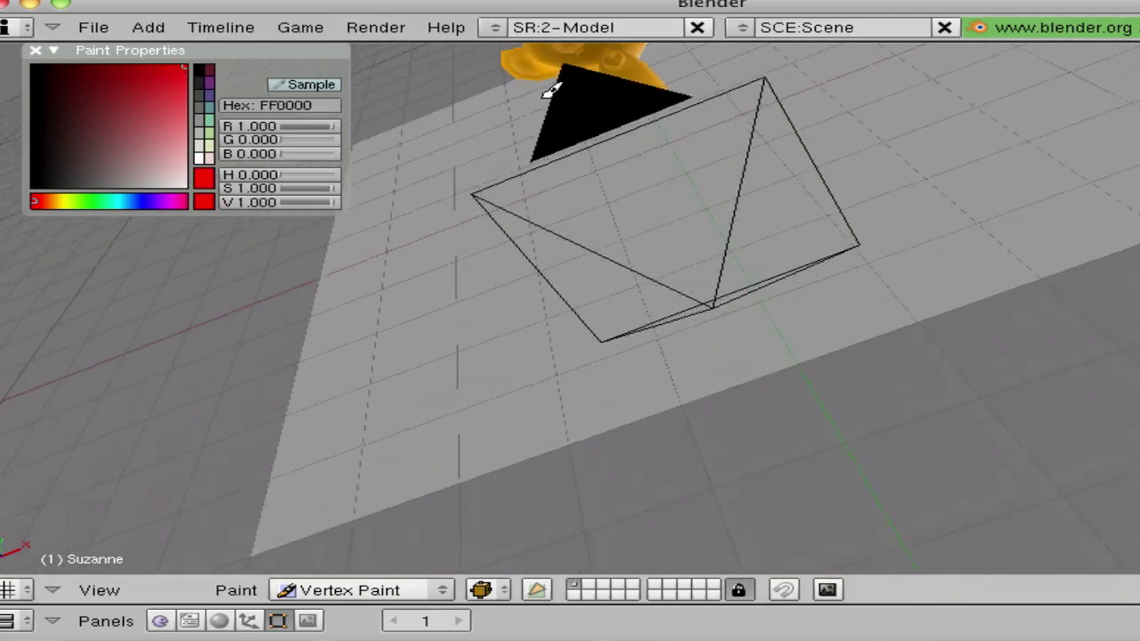
middle_click_drag(567, 104, 574, 68)
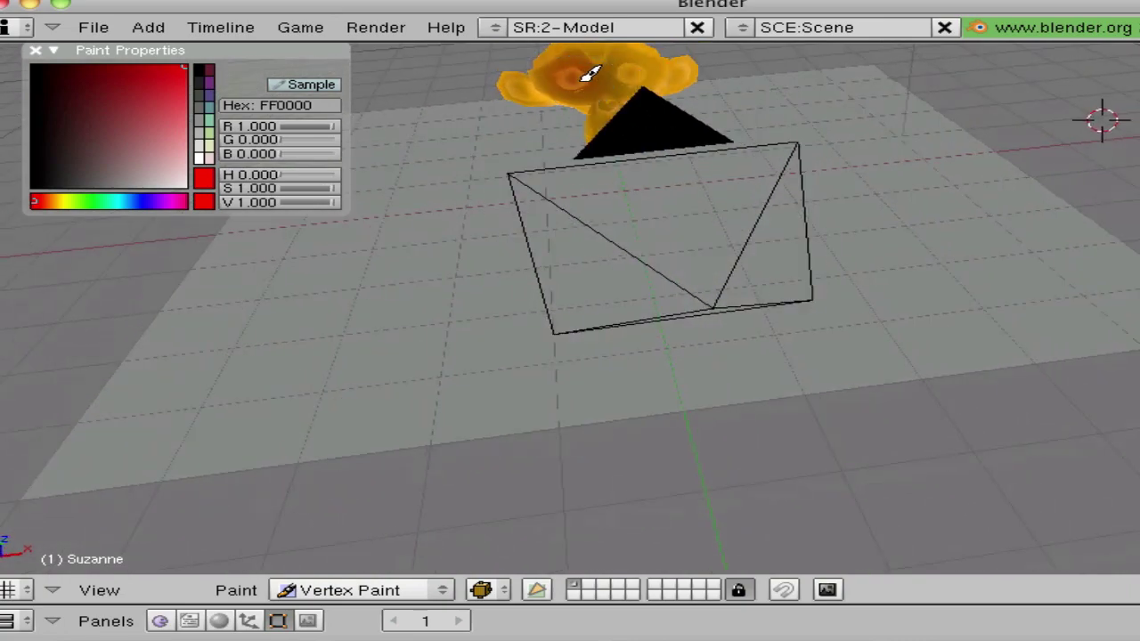
left_click_drag(625, 68, 639, 64)
scroll(773, 108, "down", 3)
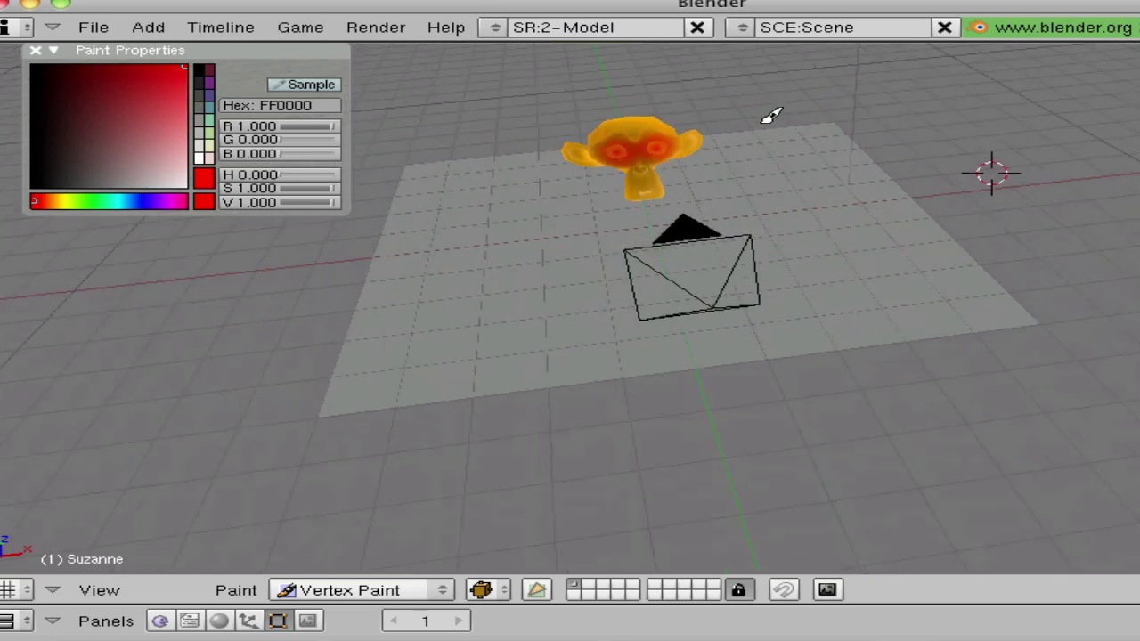
Step: Select the ground plane and switch it into Vertex Paint mode
left_click(354, 588)
left_click(351, 565)
right_click(500, 307)
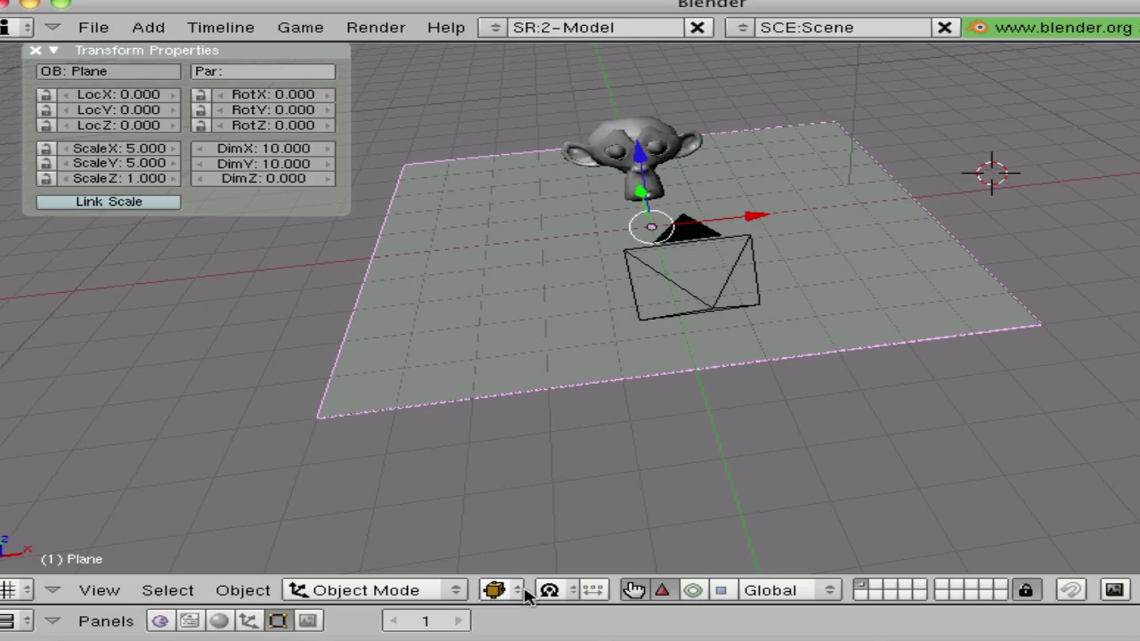
mouse_move(541, 308)
middle_mouse_down()
mouse_move(643, 407)
mouse_move(545, 316)
middle_mouse_up()
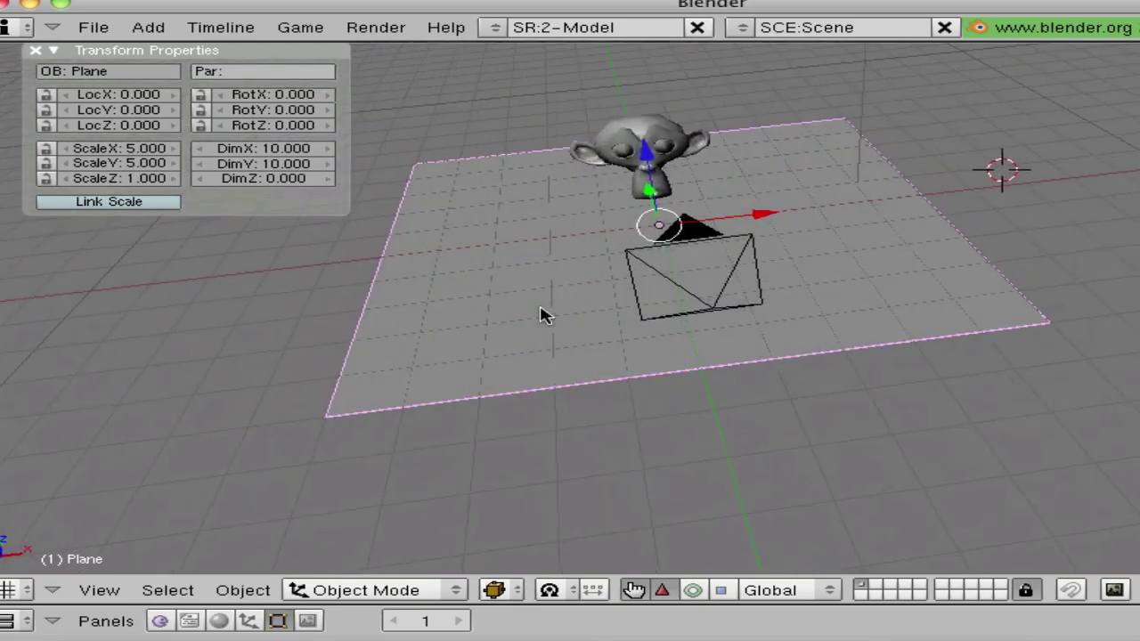
left_click(397, 590)
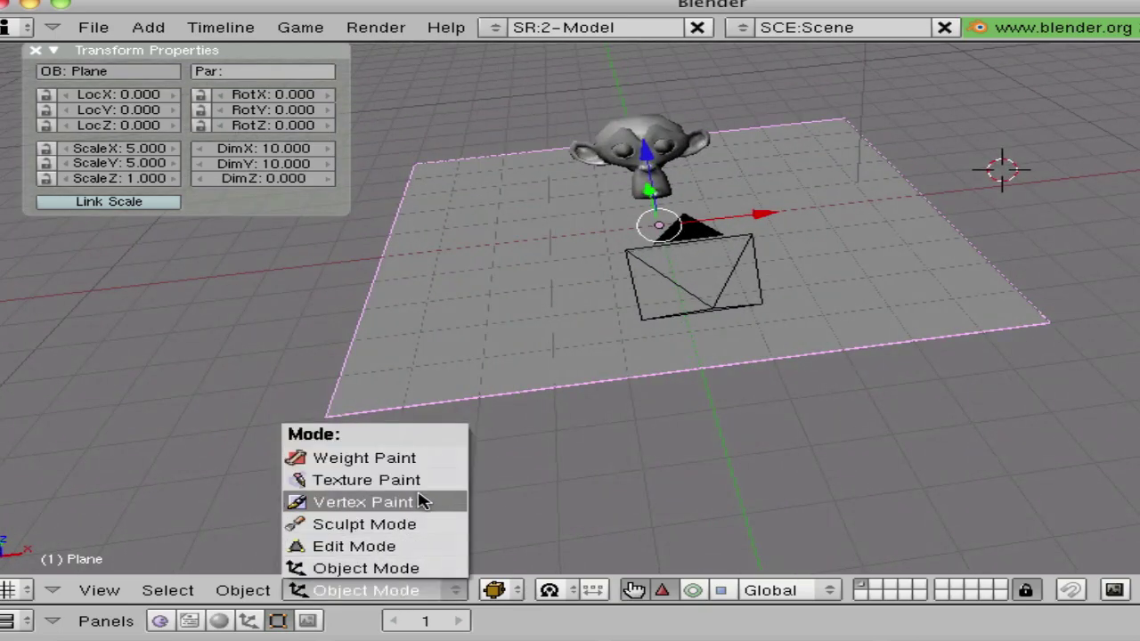
left_click(417, 502)
middle_click_drag(467, 388, 588, 352)
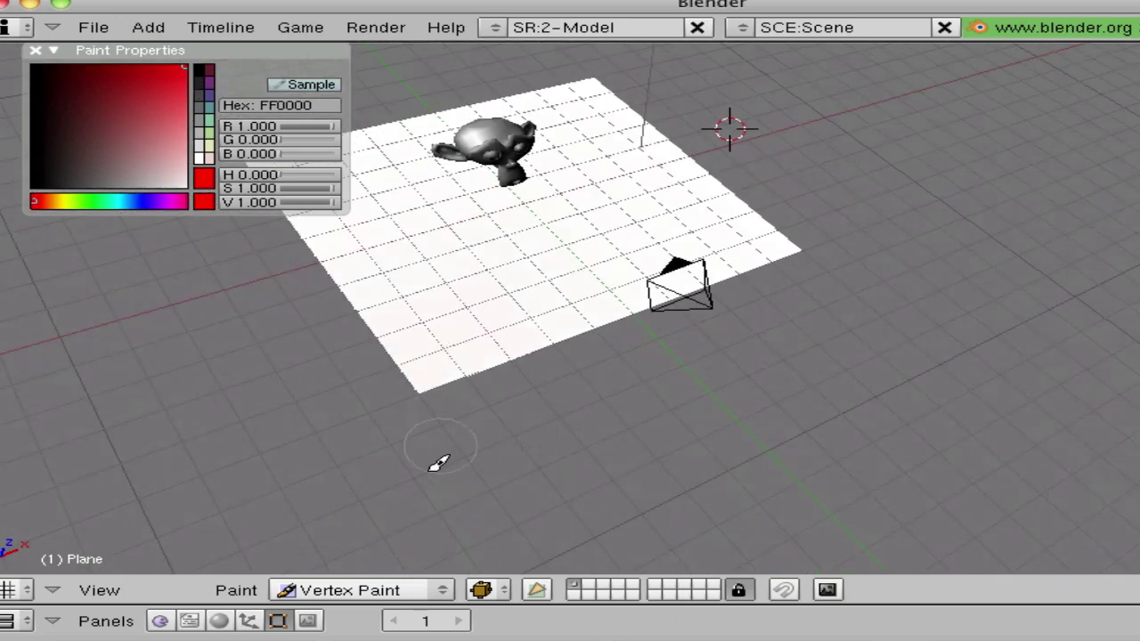
Step: Paint the plane's corners pink-red, magenta and yellow to form a gradient
mouse_move(423, 386)
left_mouse_down()
mouse_move(427, 499)
mouse_move(439, 451)
left_mouse_up()
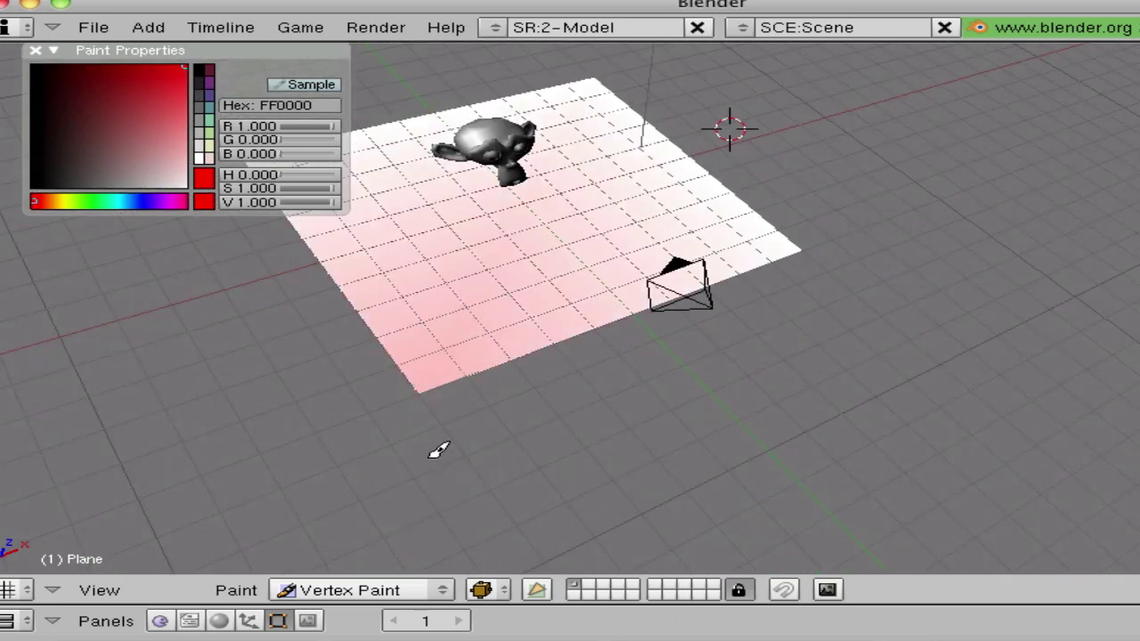
mouse_move(599, 86)
left_mouse_down()
mouse_move(582, 62)
mouse_move(578, 134)
mouse_move(585, 89)
mouse_move(543, 115)
left_mouse_up()
left_click(160, 201)
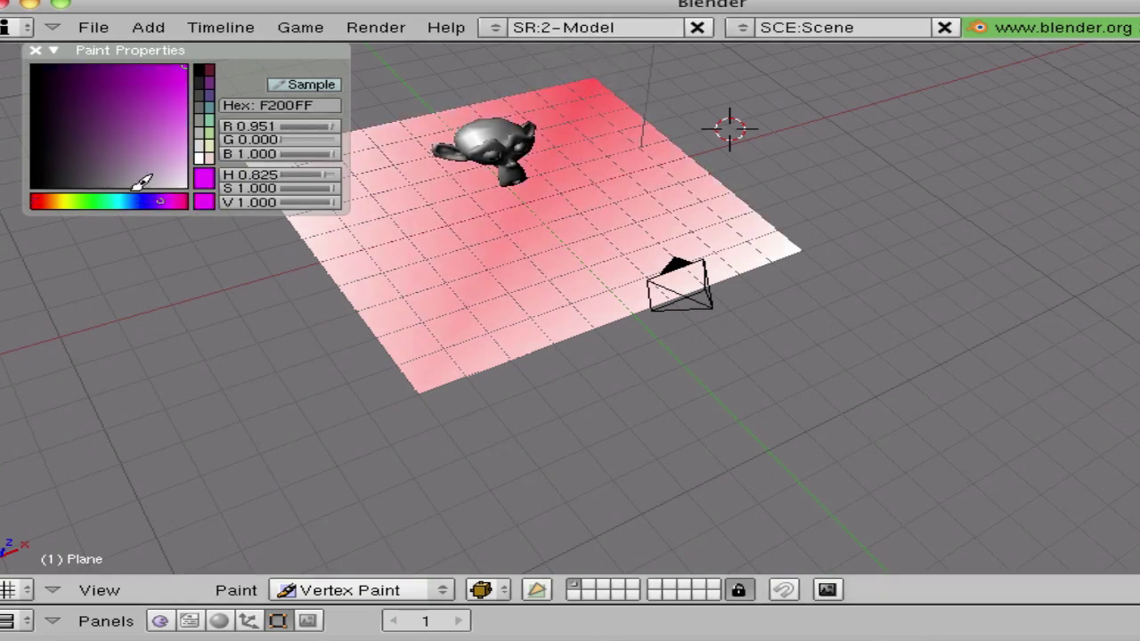
mouse_move(710, 228)
left_mouse_down()
mouse_move(920, 250)
mouse_move(739, 244)
mouse_move(910, 253)
mouse_move(748, 233)
mouse_move(846, 247)
mouse_move(766, 246)
mouse_move(895, 255)
left_mouse_up()
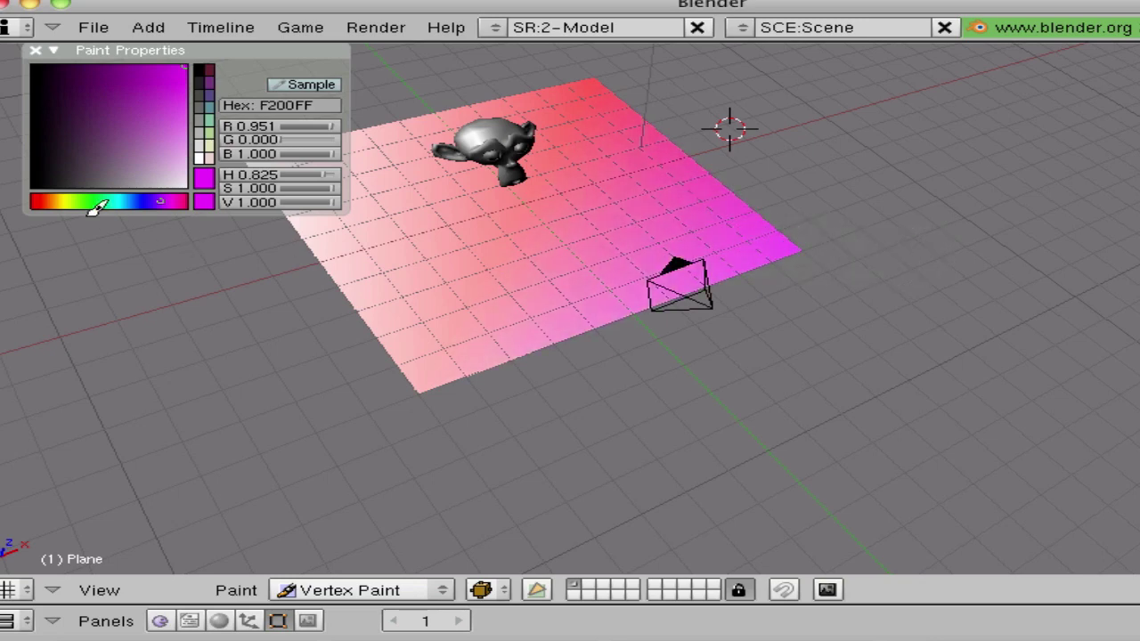
left_click(59, 202)
scroll(432, 223, "down", 2)
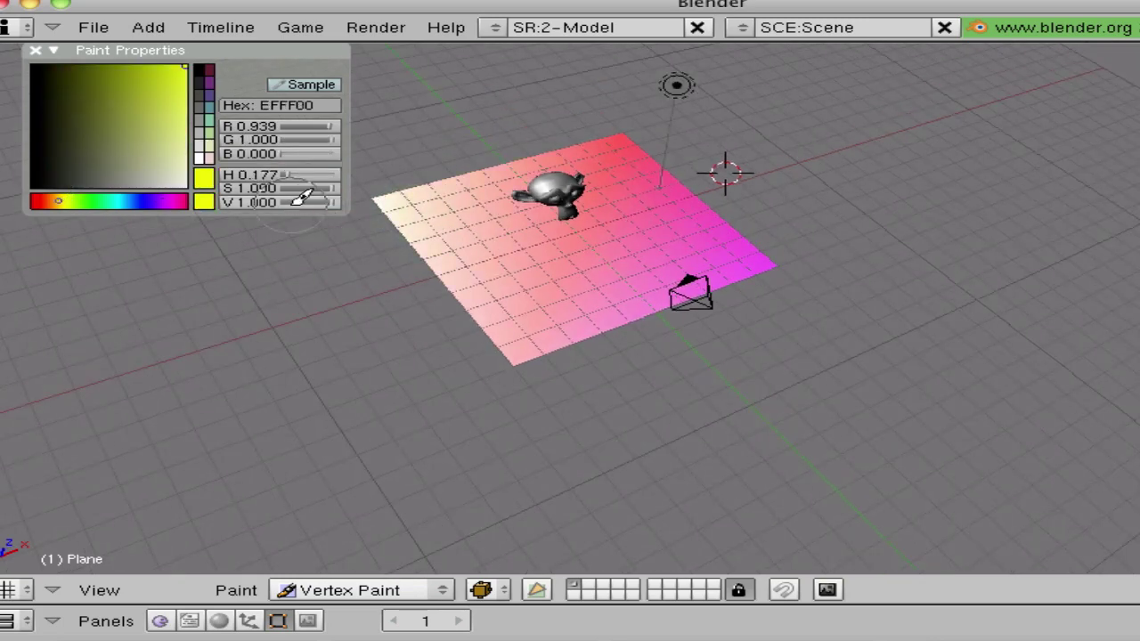
mouse_move(386, 198)
left_mouse_down()
mouse_move(407, 201)
mouse_move(366, 201)
left_mouse_up()
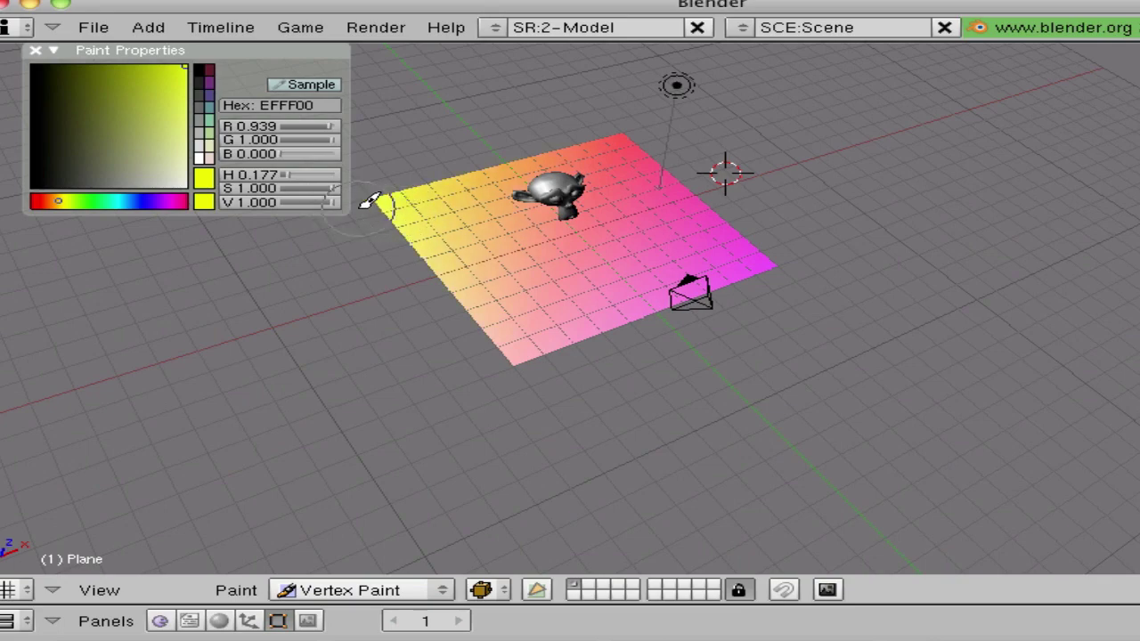
Step: Preview the painted plane through the camera and hide the properties panel
key("KP_0")
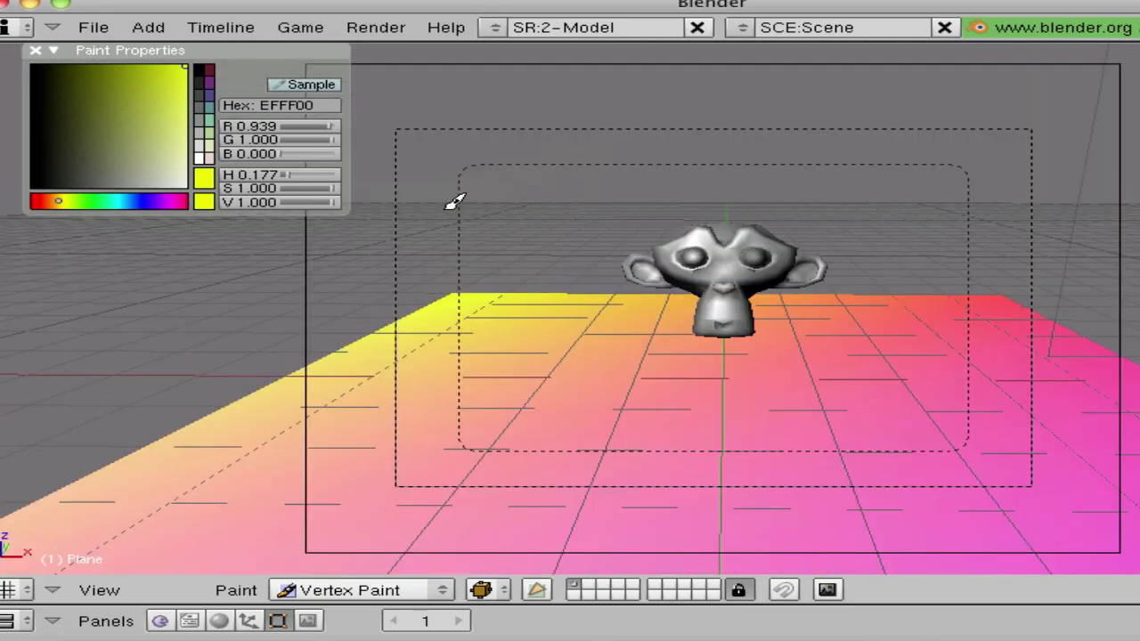
key("KP_0")
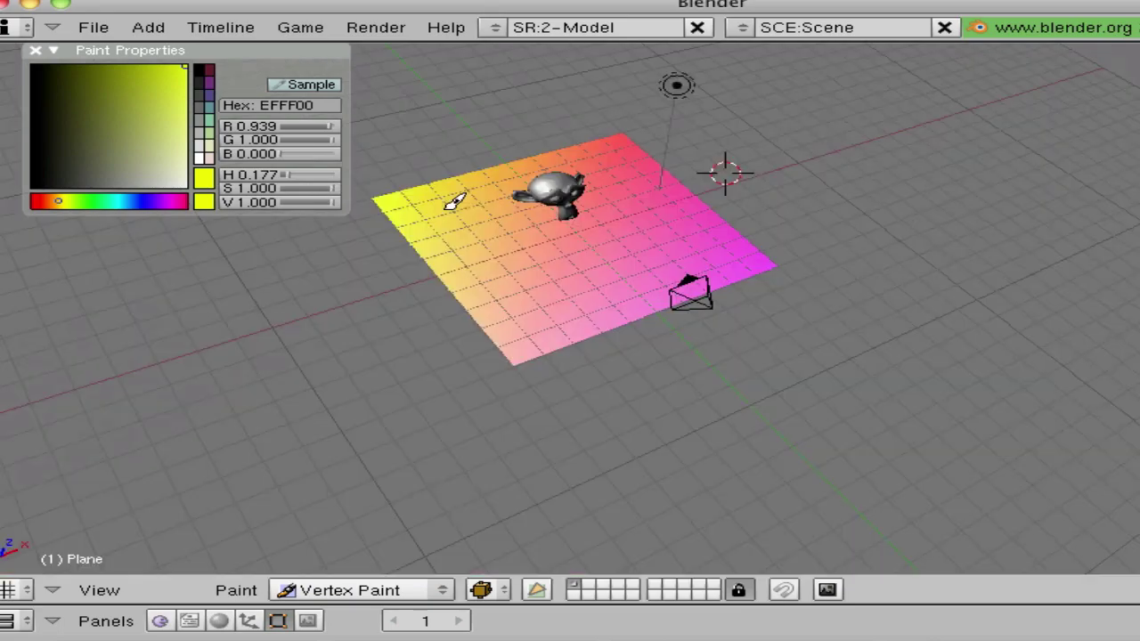
key("n")
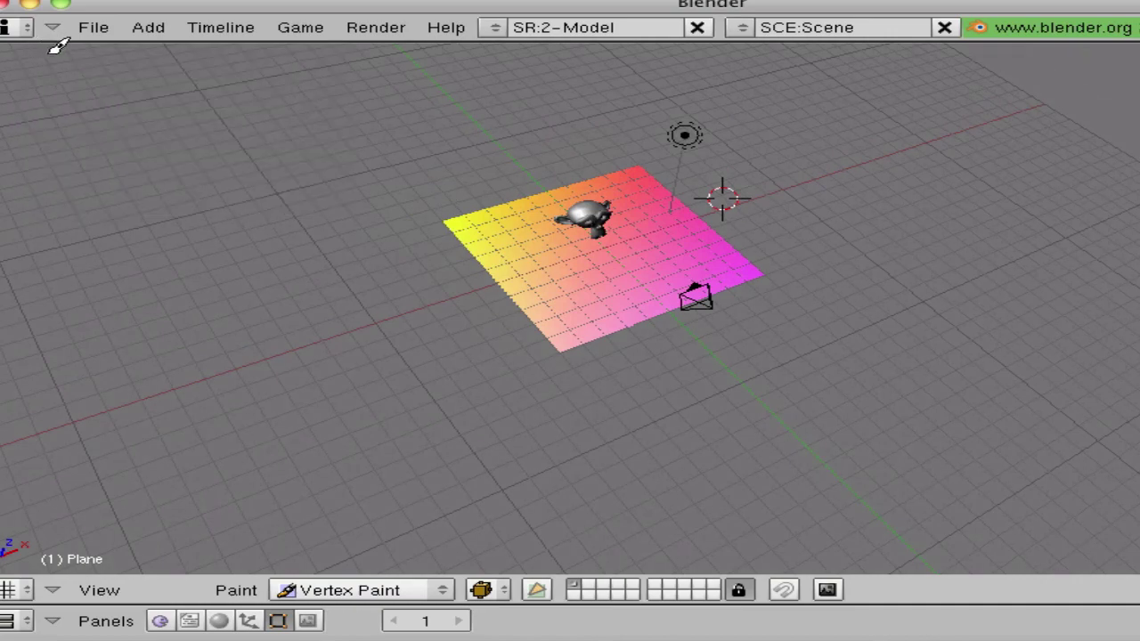
scroll(533, 321, "up", 2)
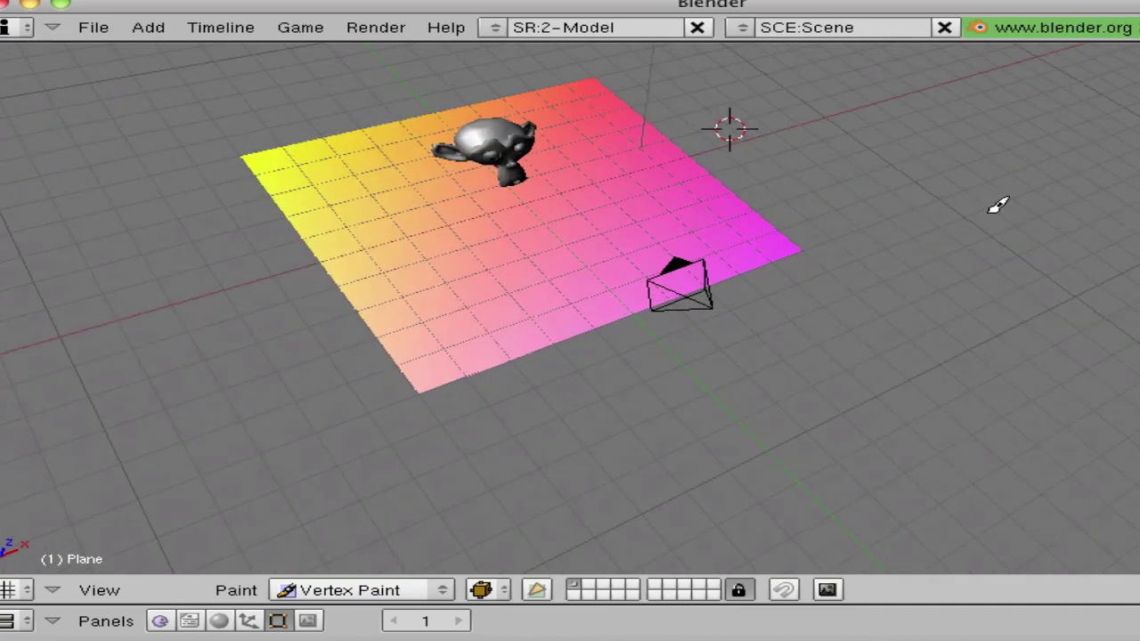
mouse_move(452, 381)
middle_mouse_down()
mouse_move(365, 293)
mouse_move(395, 346)
mouse_move(409, 348)
middle_mouse_up()
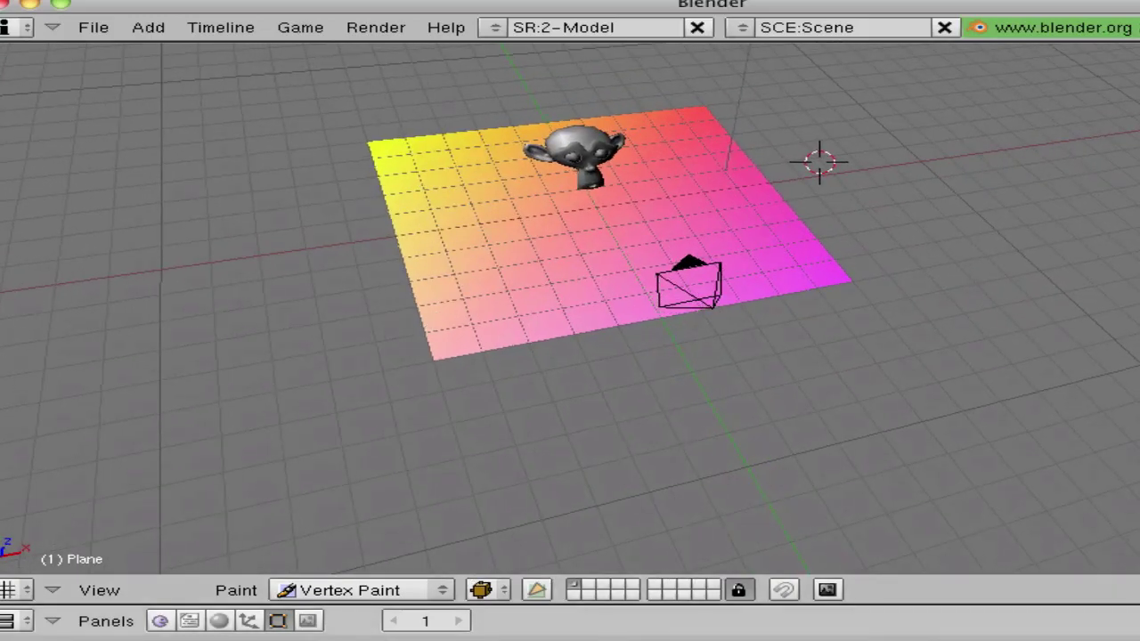
left_click(438, 590)
Step: Return to Object Mode and switch to the 5-Scripting screen layout
left_click(410, 566)
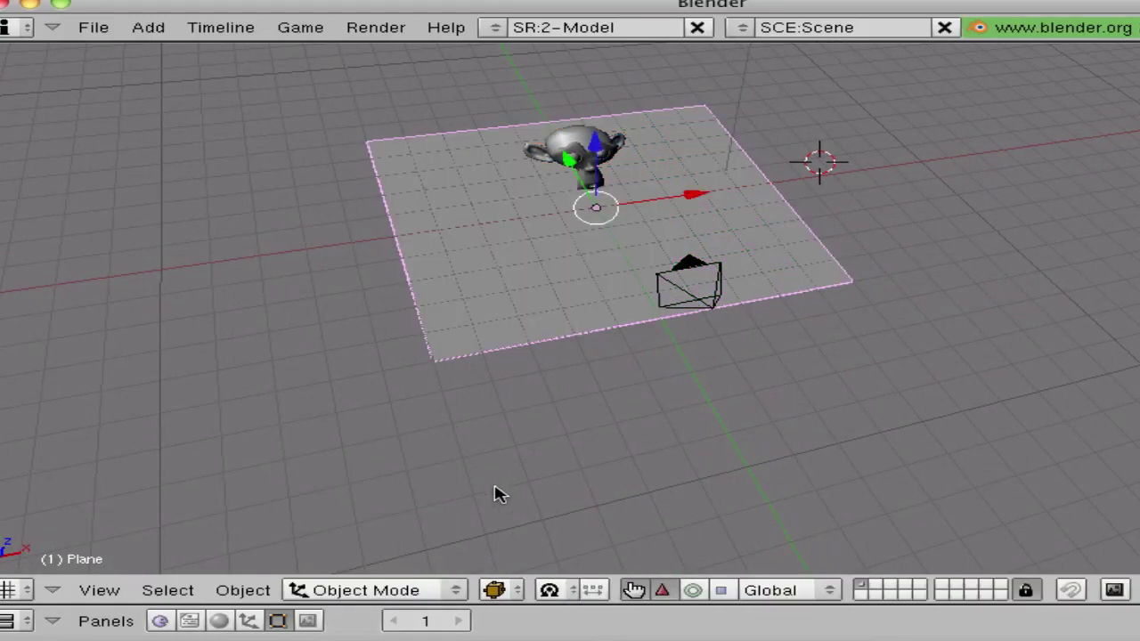
left_click(495, 28)
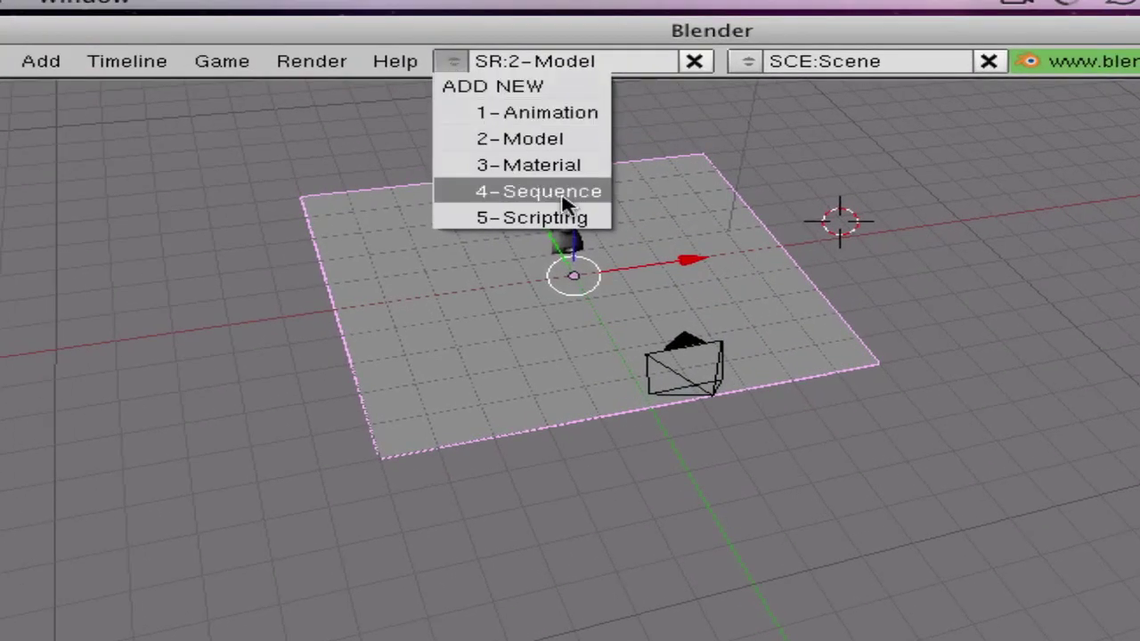
left_click(559, 217)
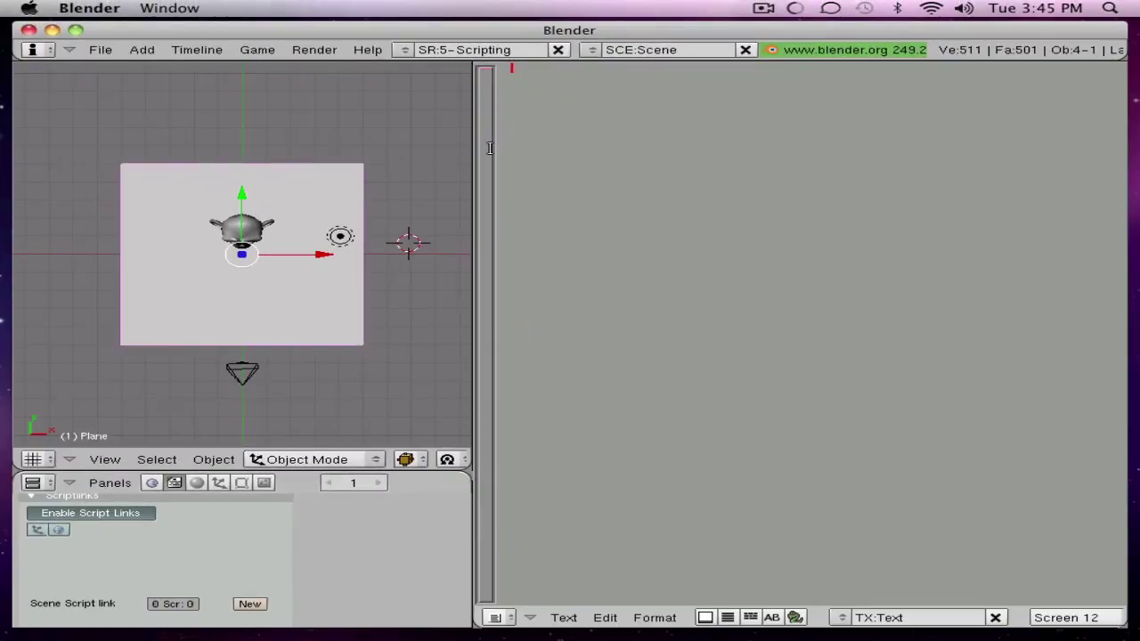
Step: Browse to SIO2_SDK/exporter and select sio2_exporter.py in the Open Text File browser
left_click(579, 621)
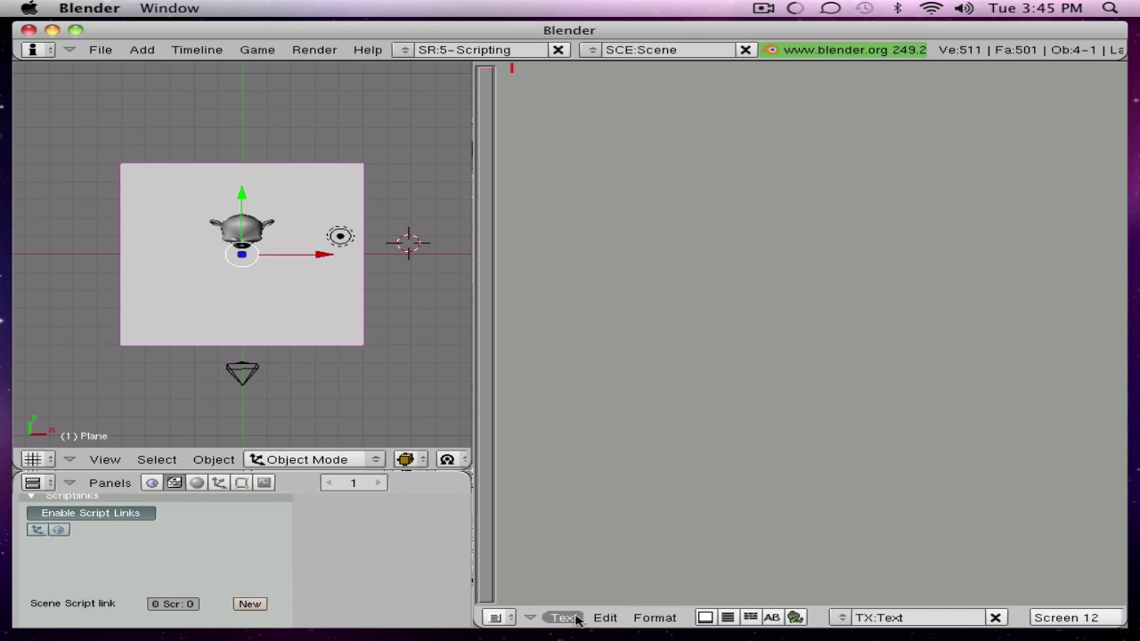
left_click(570, 619)
left_click(583, 585)
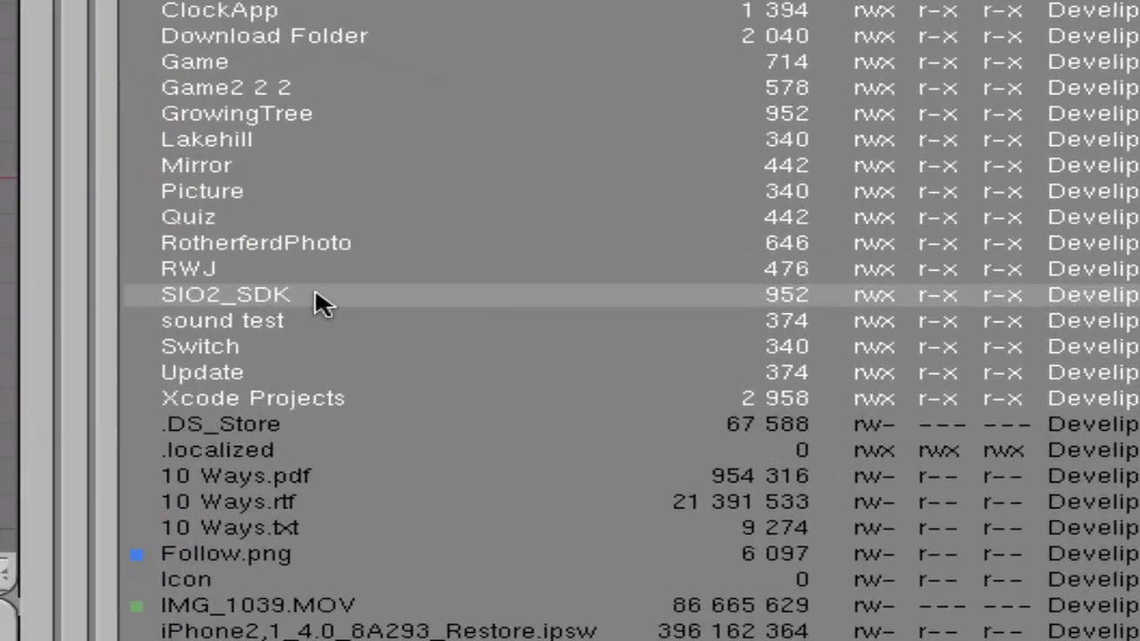
left_click(315, 294)
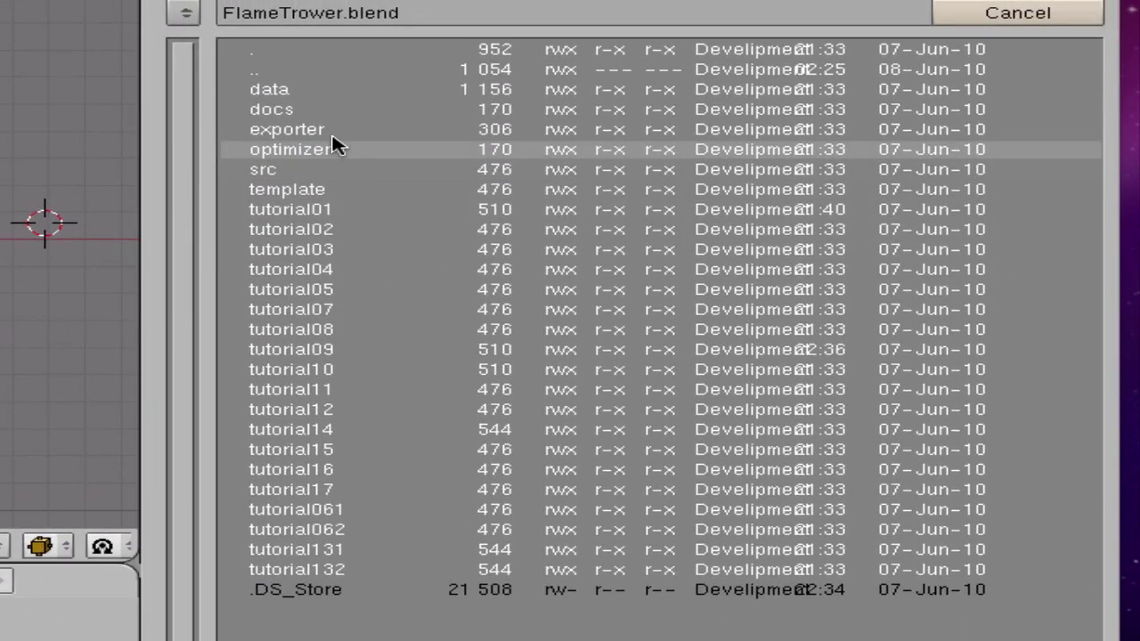
left_click(400, 130)
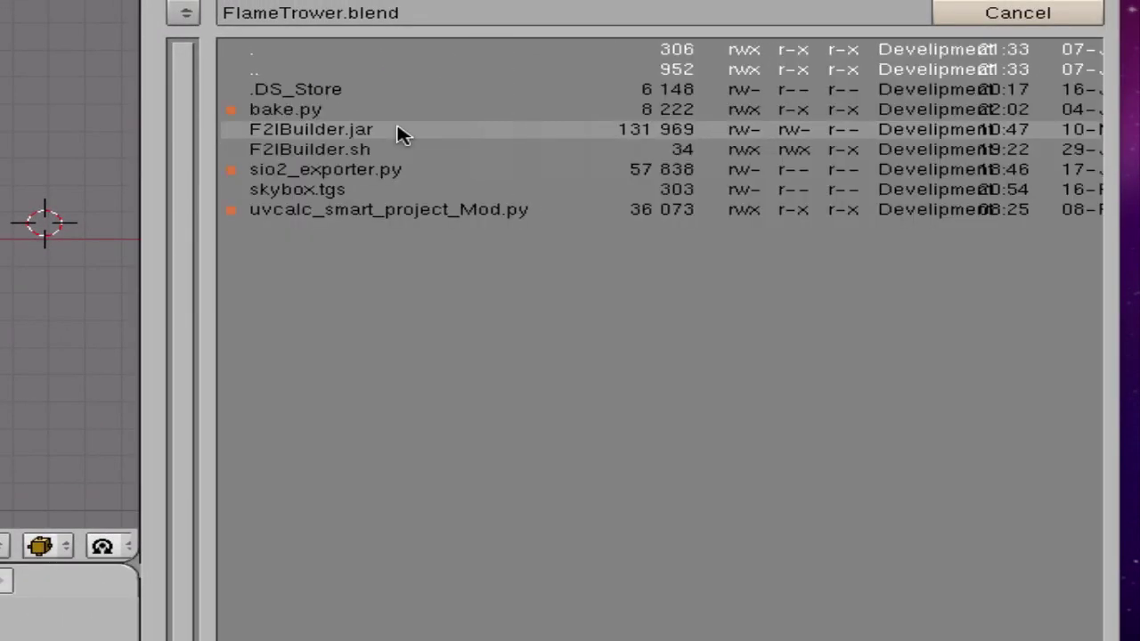
left_click(431, 171)
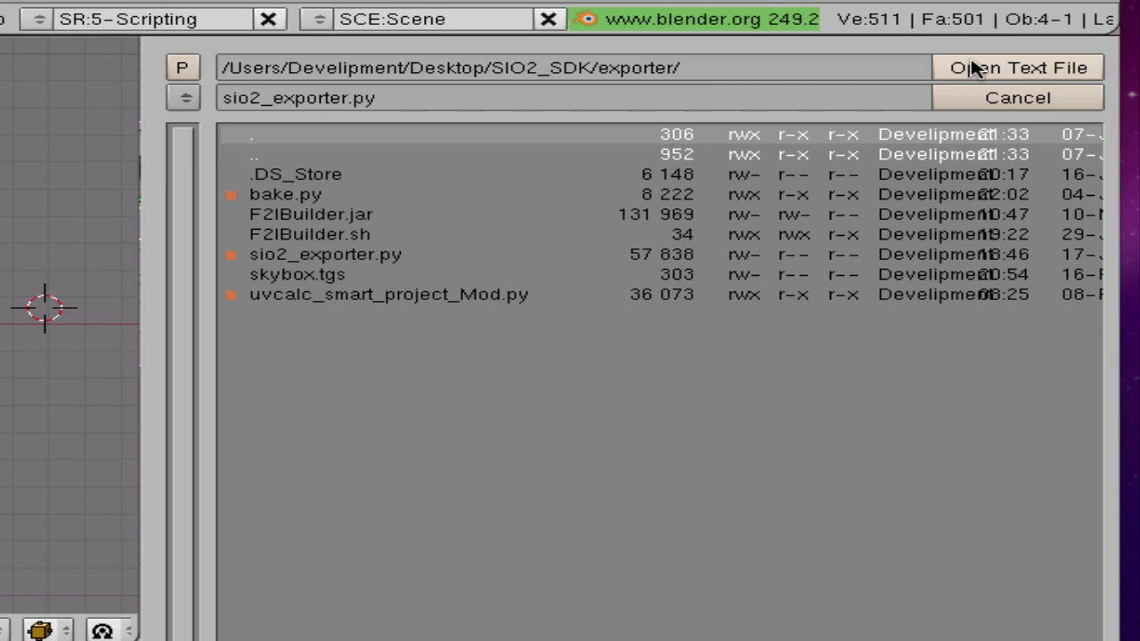
Step: Load and execute sio2_exporter.py, then export the scene with the Desktop as output directory
left_click(986, 67)
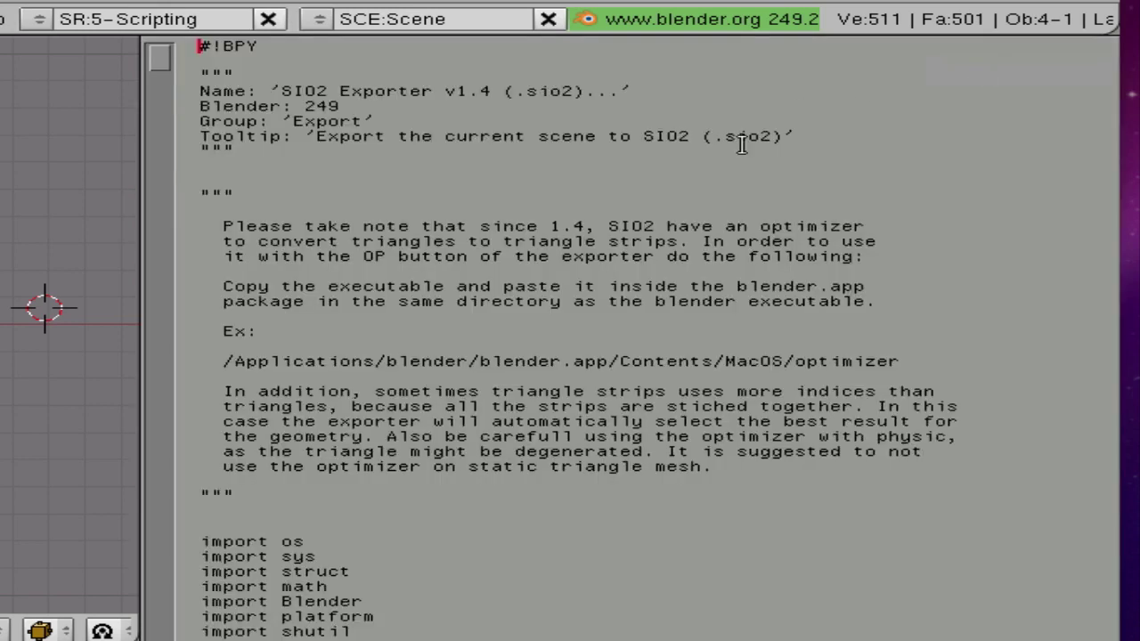
right_click(415, 175)
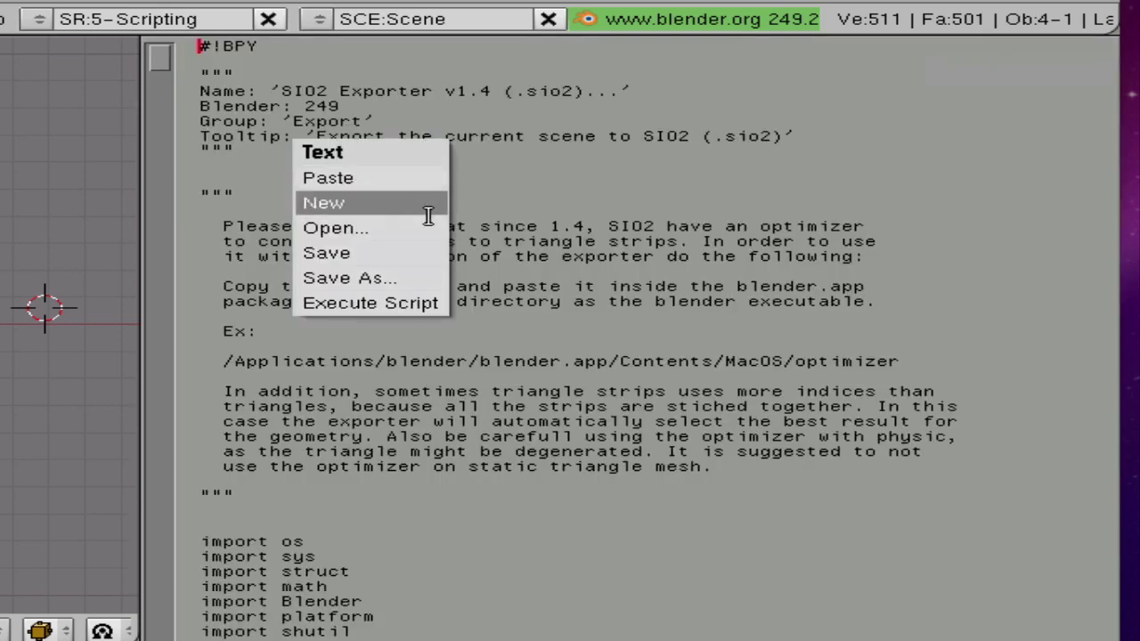
left_click(431, 308)
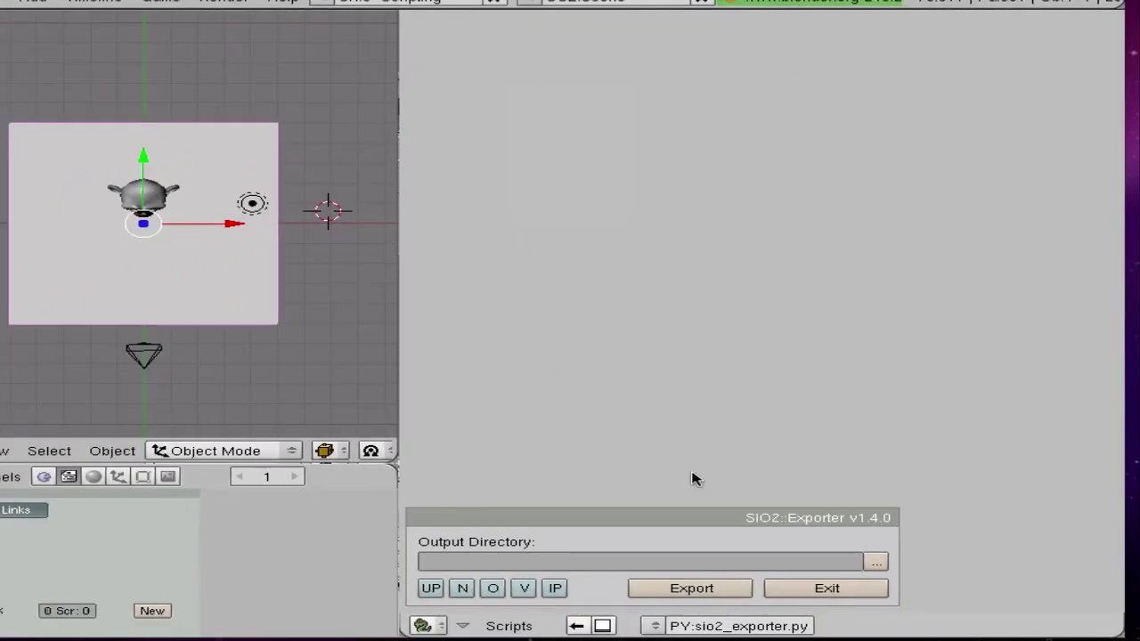
left_click(875, 564)
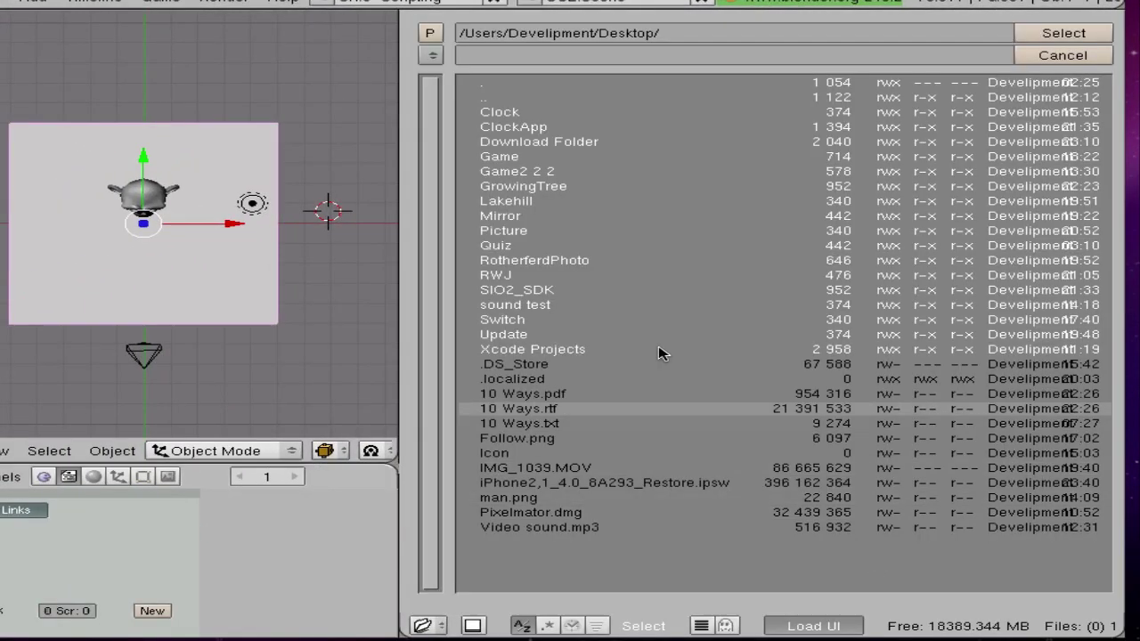
left_click(1063, 33)
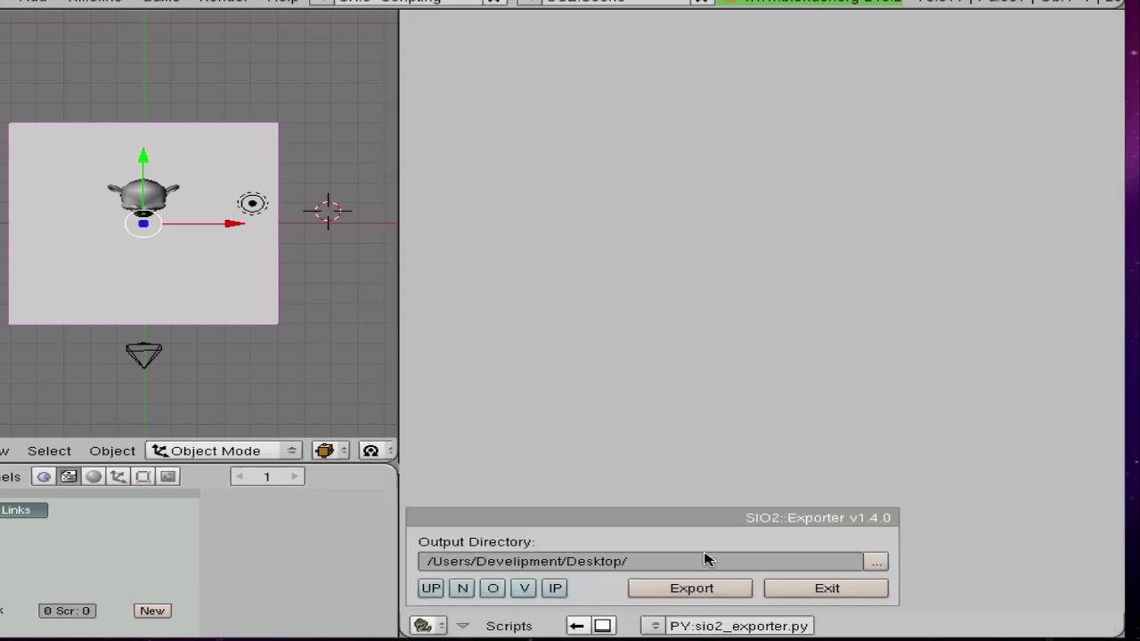
left_click(691, 589)
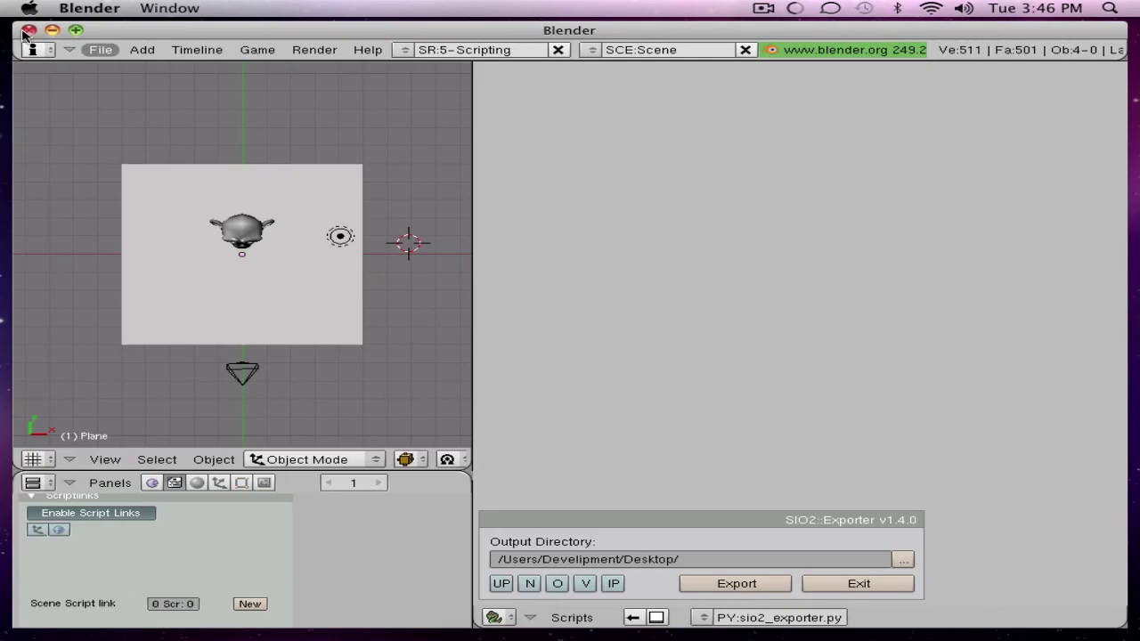
Step: Quit Blender, move the exported Scene.sio2 aside on the desktop and preview it
left_click(30, 31)
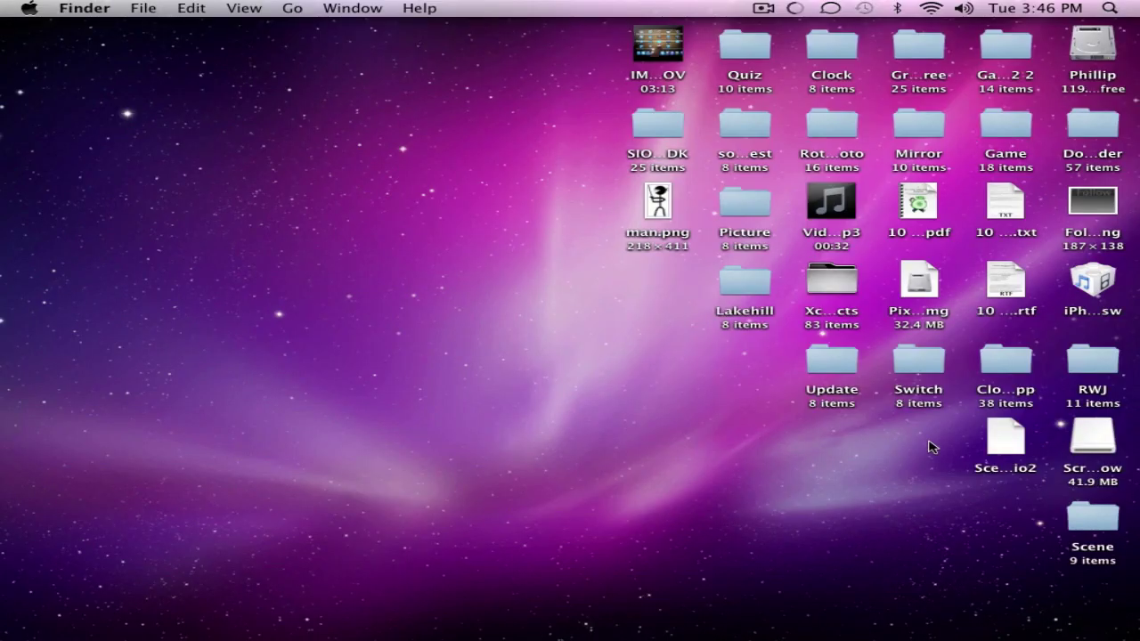
left_click_drag(1006, 437, 299, 260)
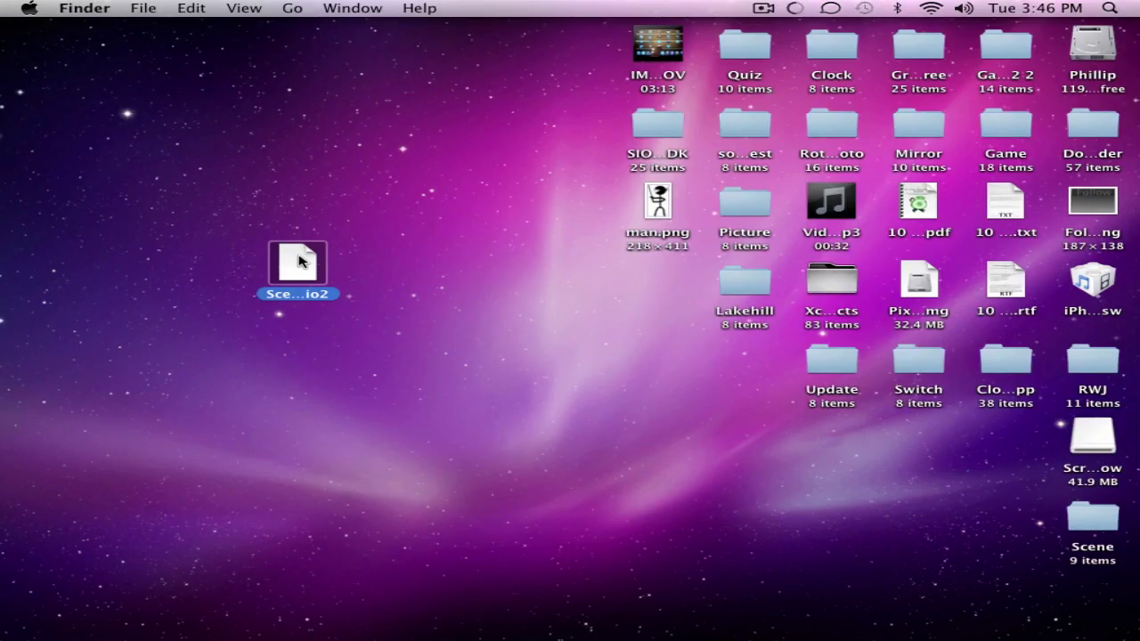
key("space")
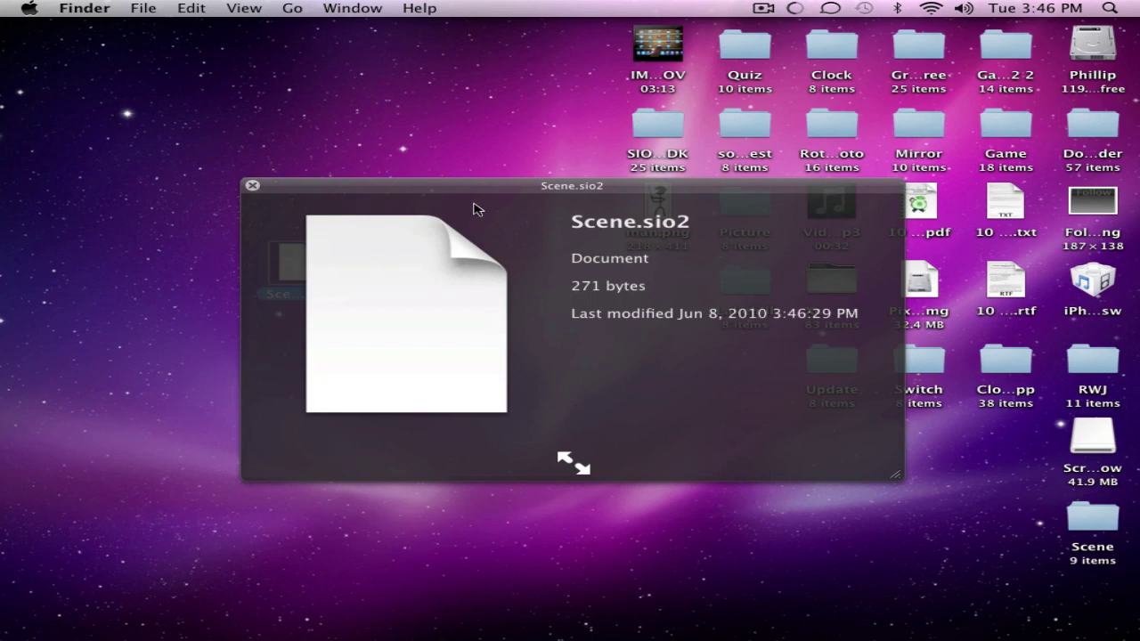
key("space")
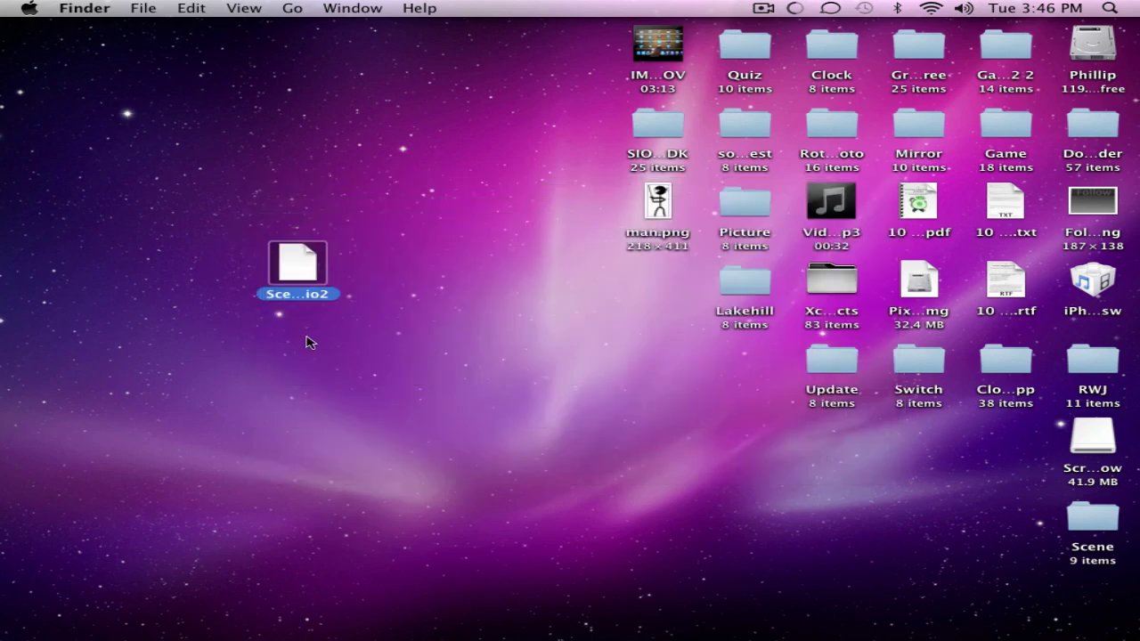
Step: Rename Scene.sio2 to Face.sio2 and place it beside man.png
left_click(294, 293)
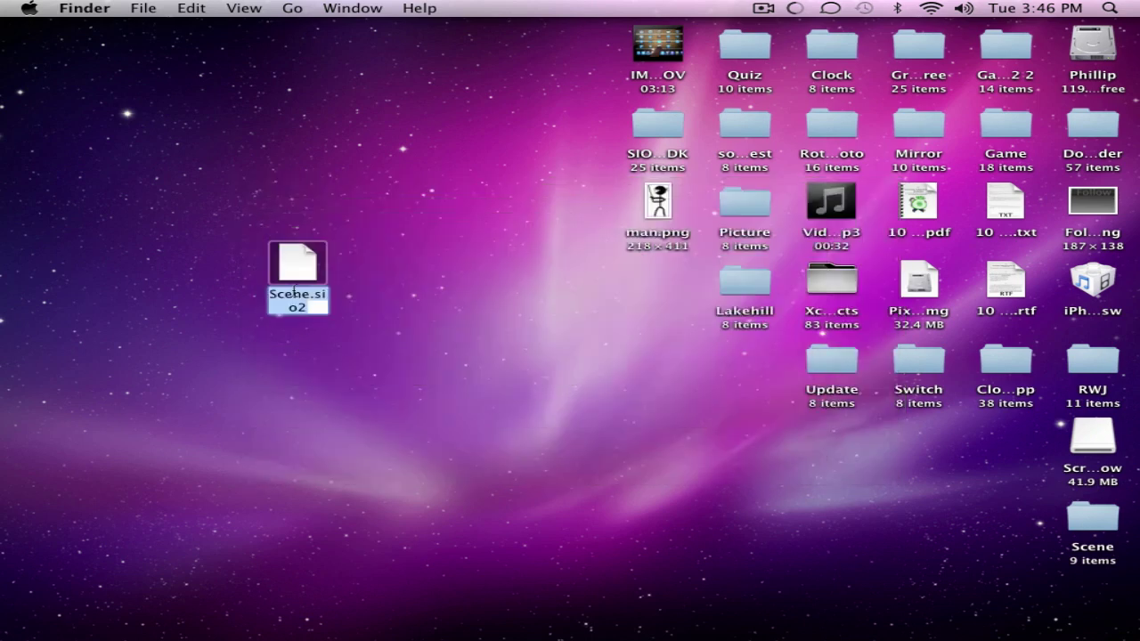
key("Left")
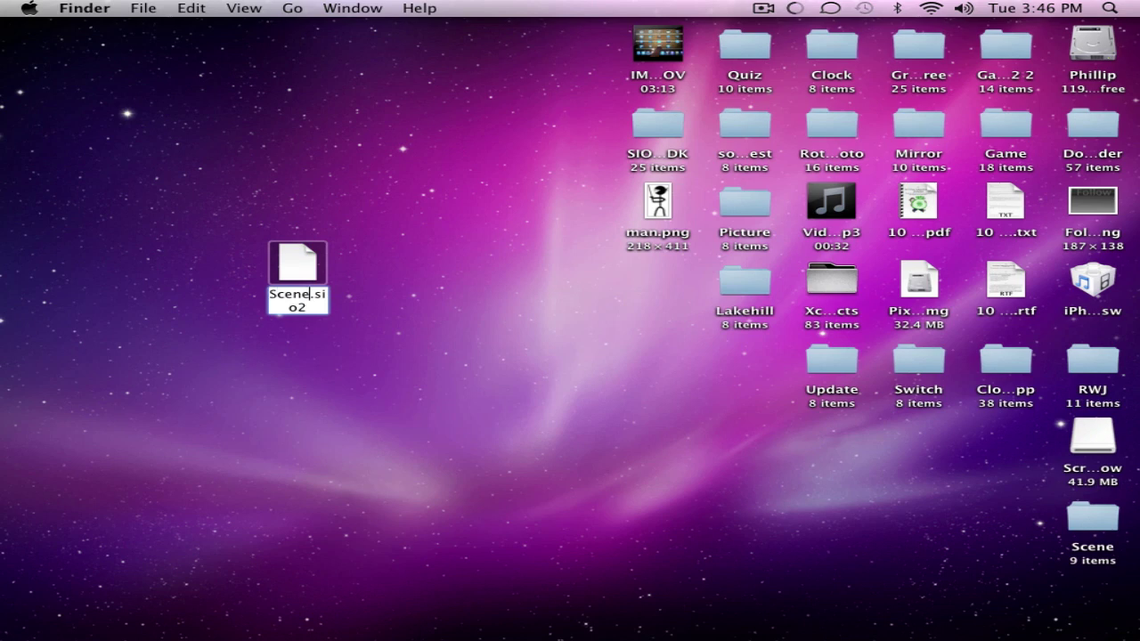
key("BackSpace")
key("BackSpace")
key("BackSpace")
key("BackSpace")
key("BackSpace")
type("Faces")
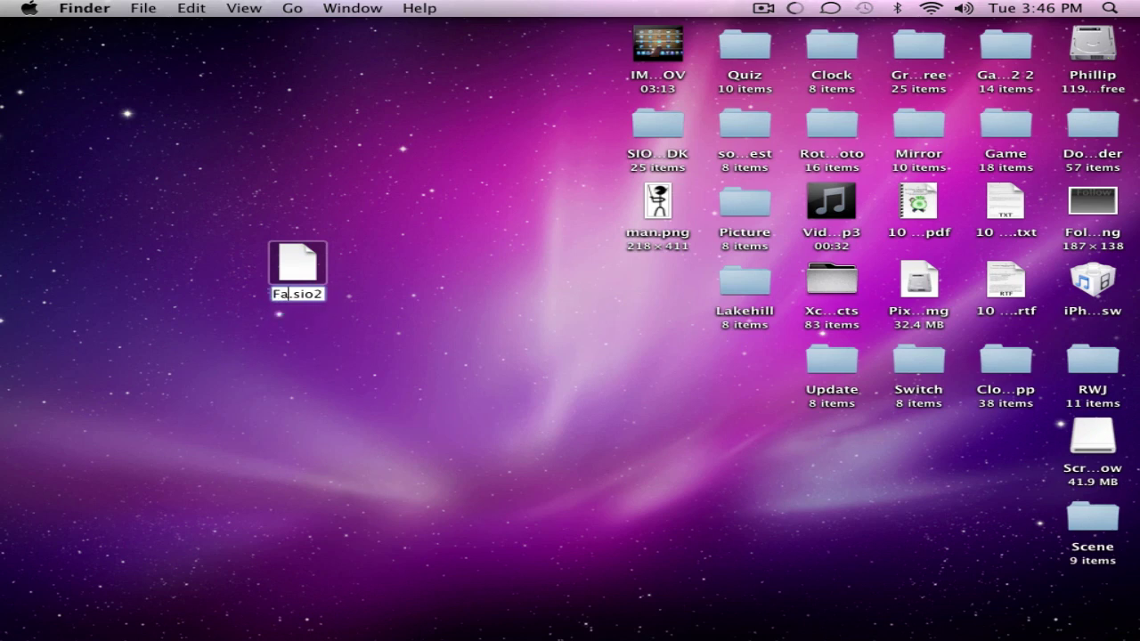
key("Return")
left_click(369, 267)
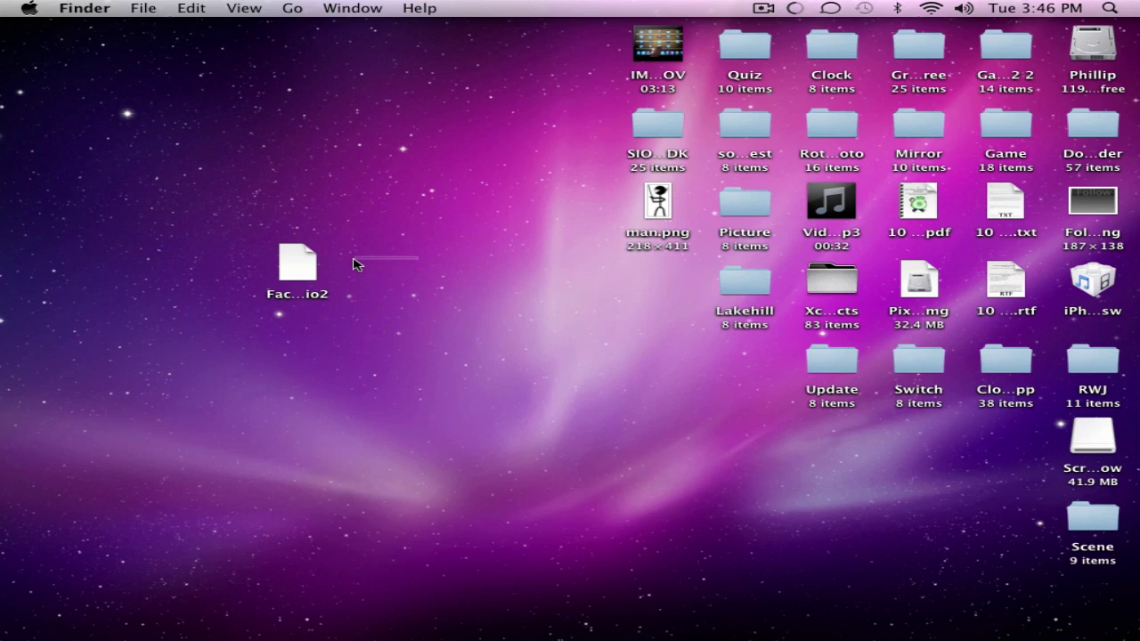
left_click_drag(298, 267, 613, 294)
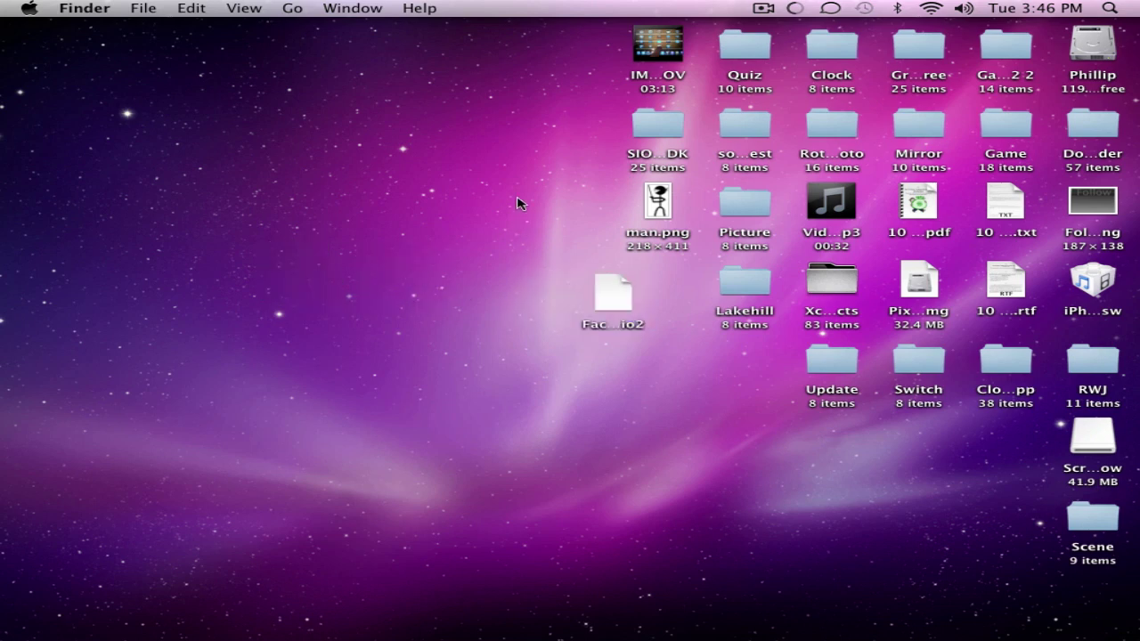
Step: Open the SIO2_SDK folder and then its tutorial10 project folder
double_click(663, 123)
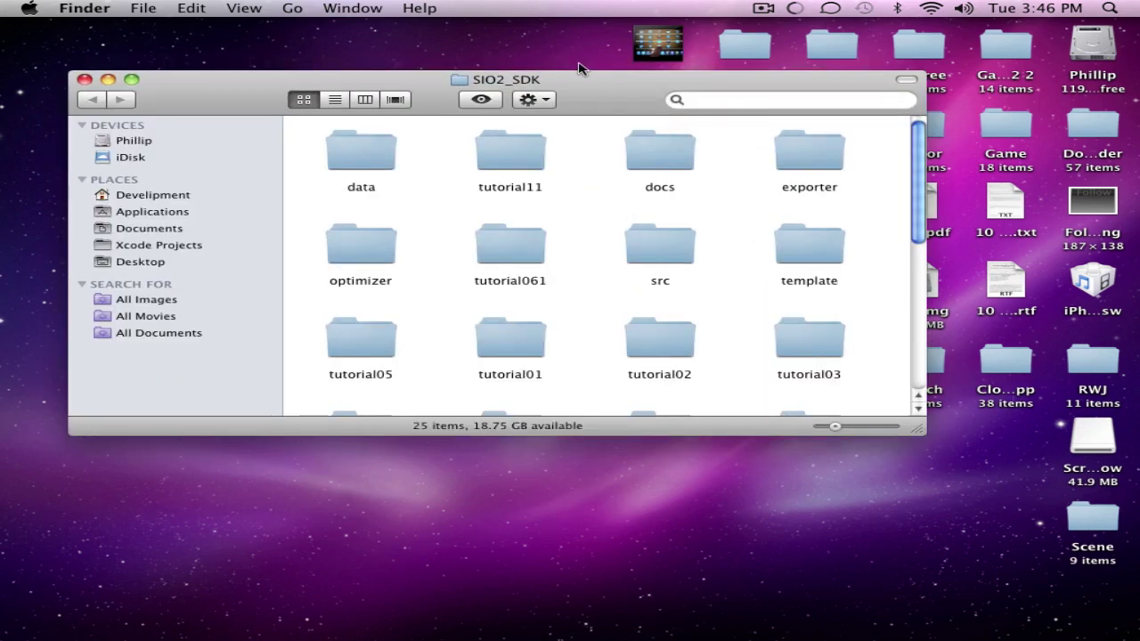
scroll(650, 216, "down", 6)
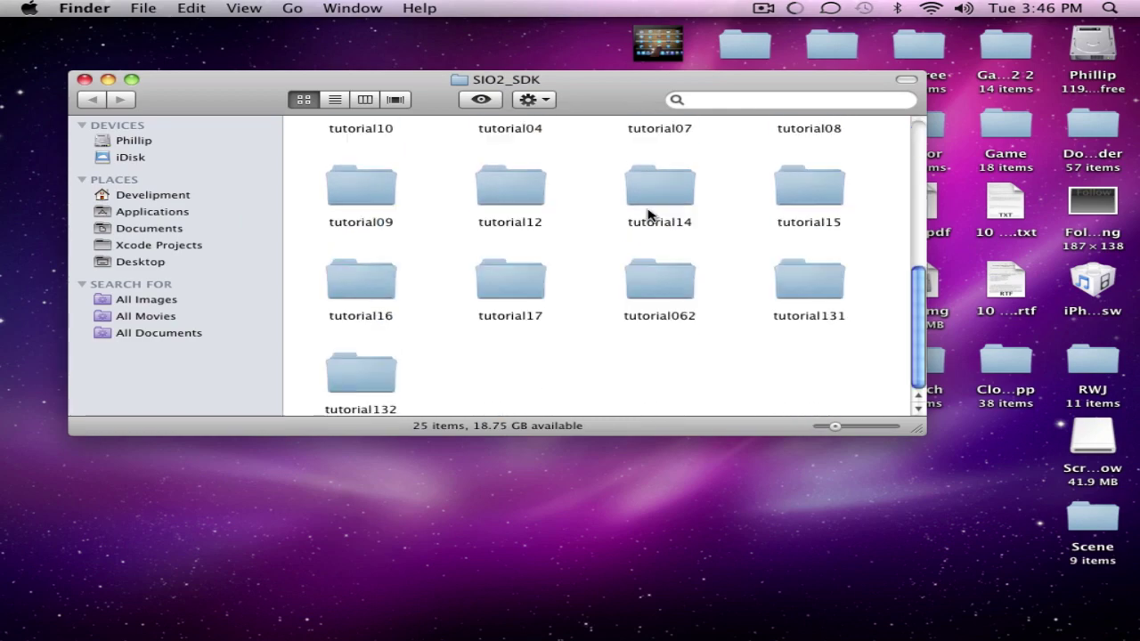
scroll(651, 217, "up", 2)
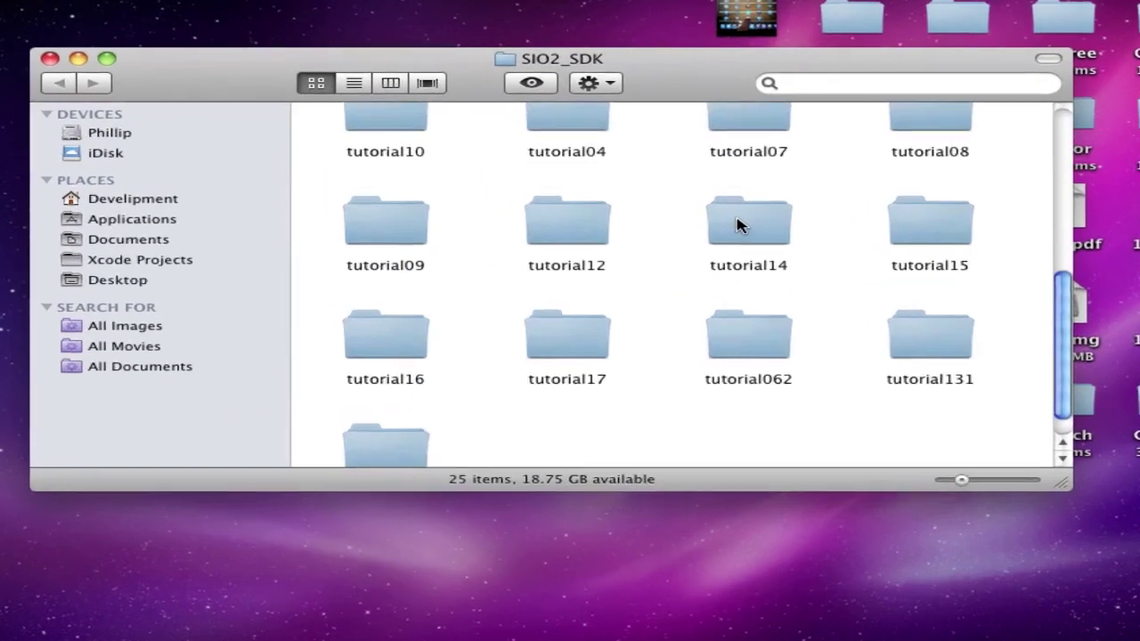
scroll(740, 225, "up", 1)
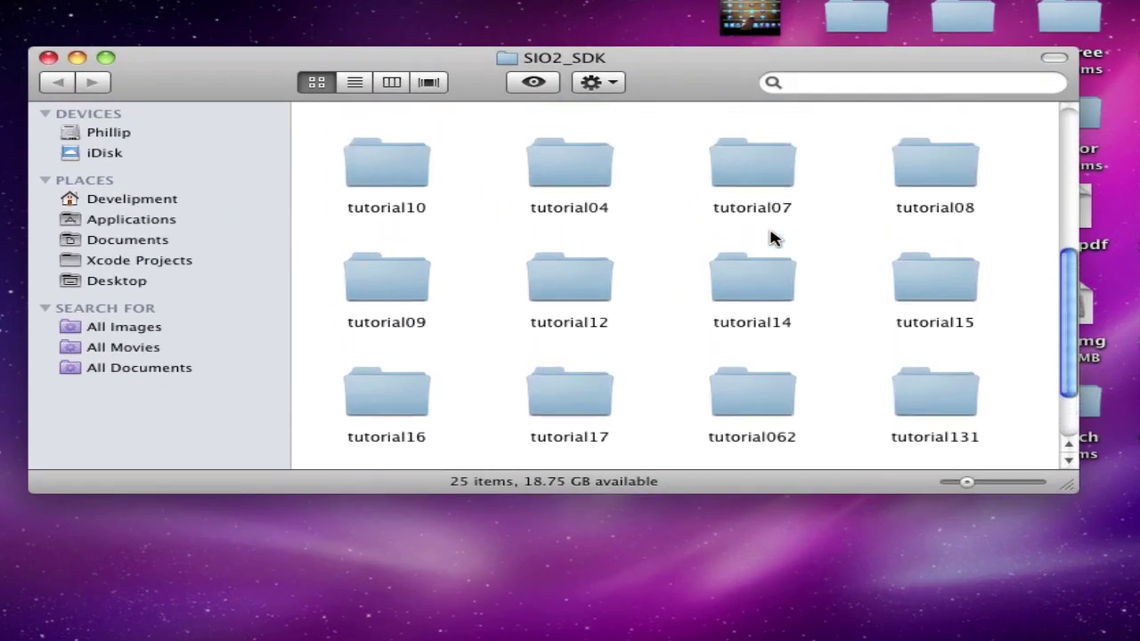
scroll(711, 238, "up", 1)
scroll(740, 243, "down", 3)
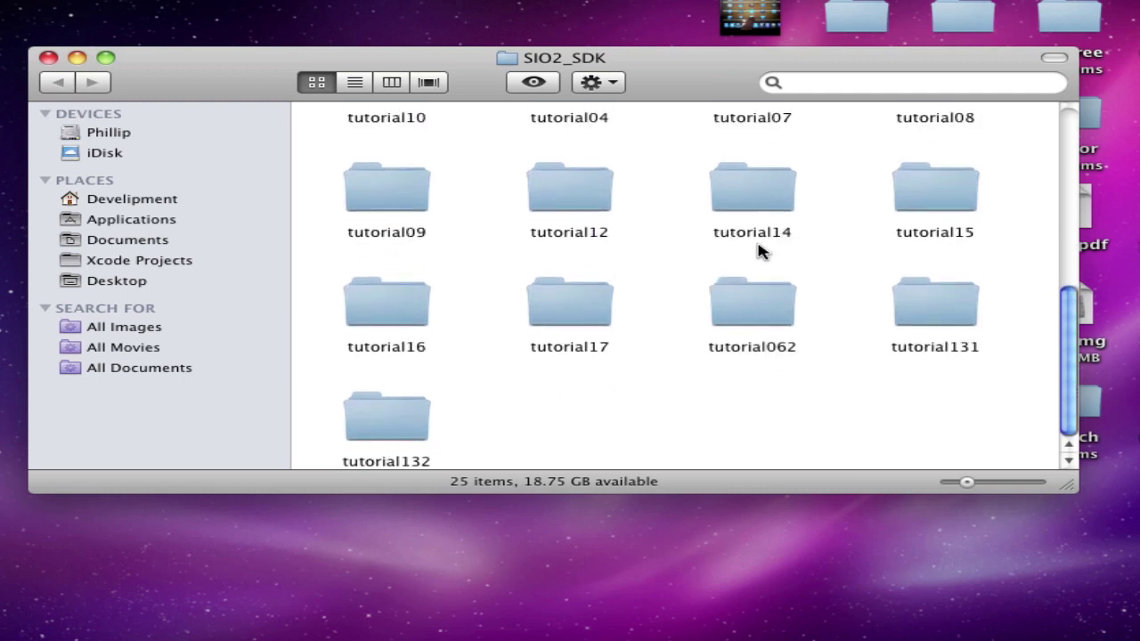
scroll(440, 262, "up", 3)
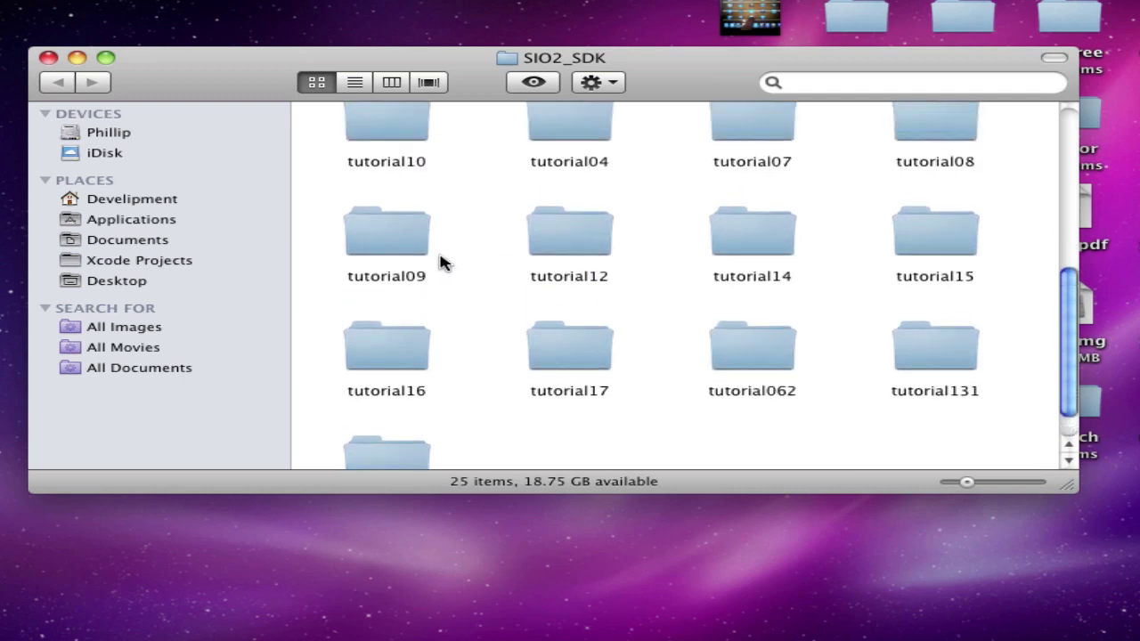
double_click(410, 179)
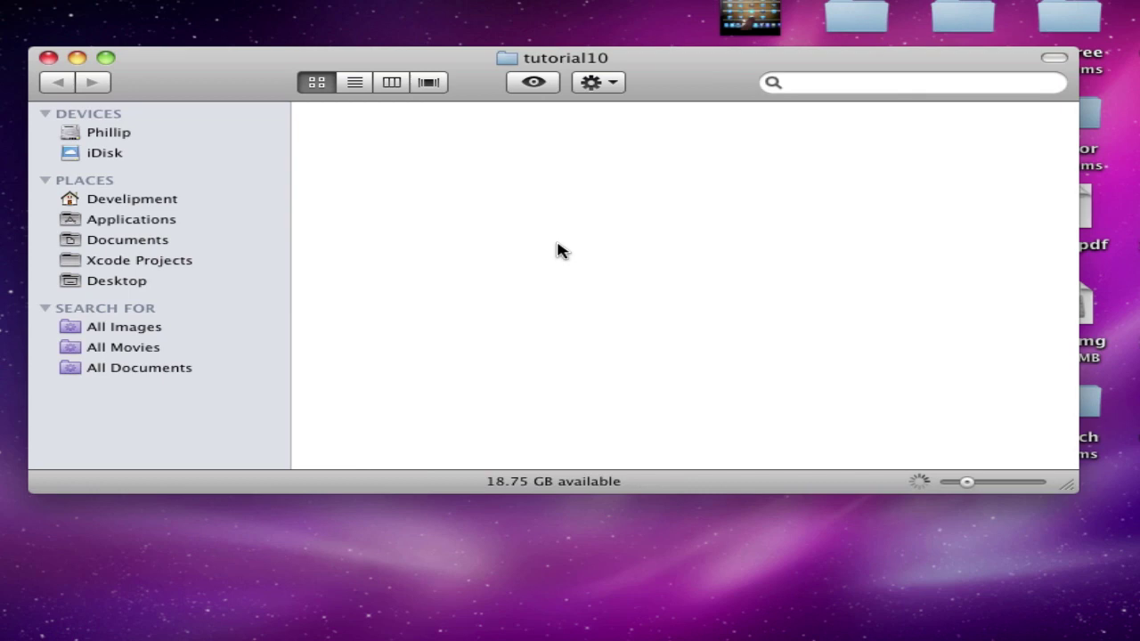
Step: Clean Up the tutorial10 icons into a grid and select template.xcodeproj
right_click(603, 269)
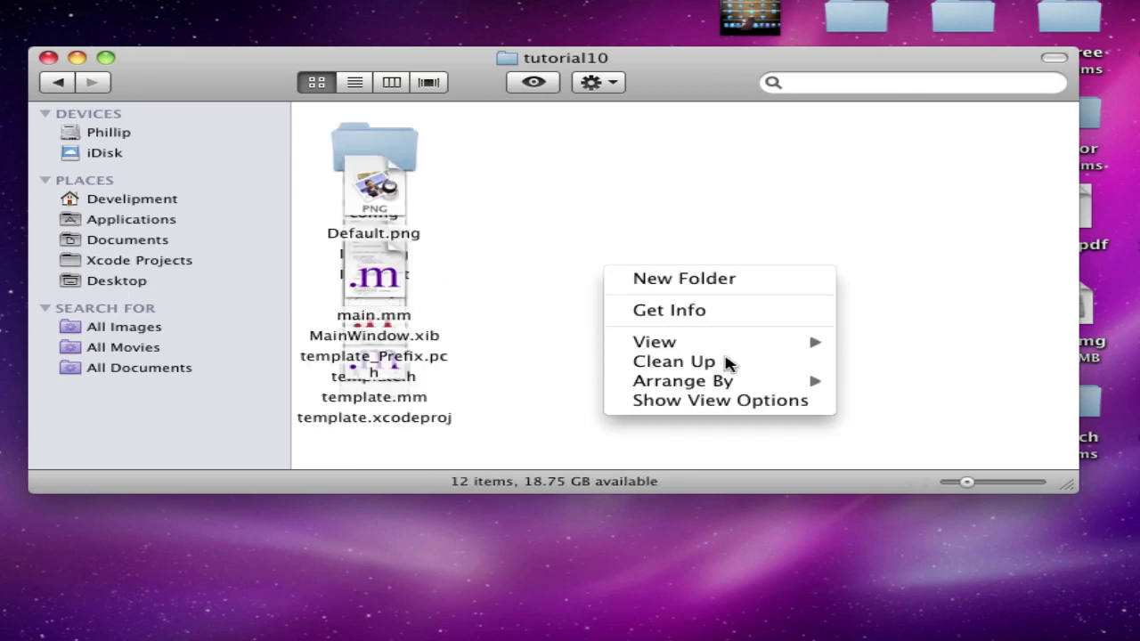
left_click(725, 361)
left_click(919, 372)
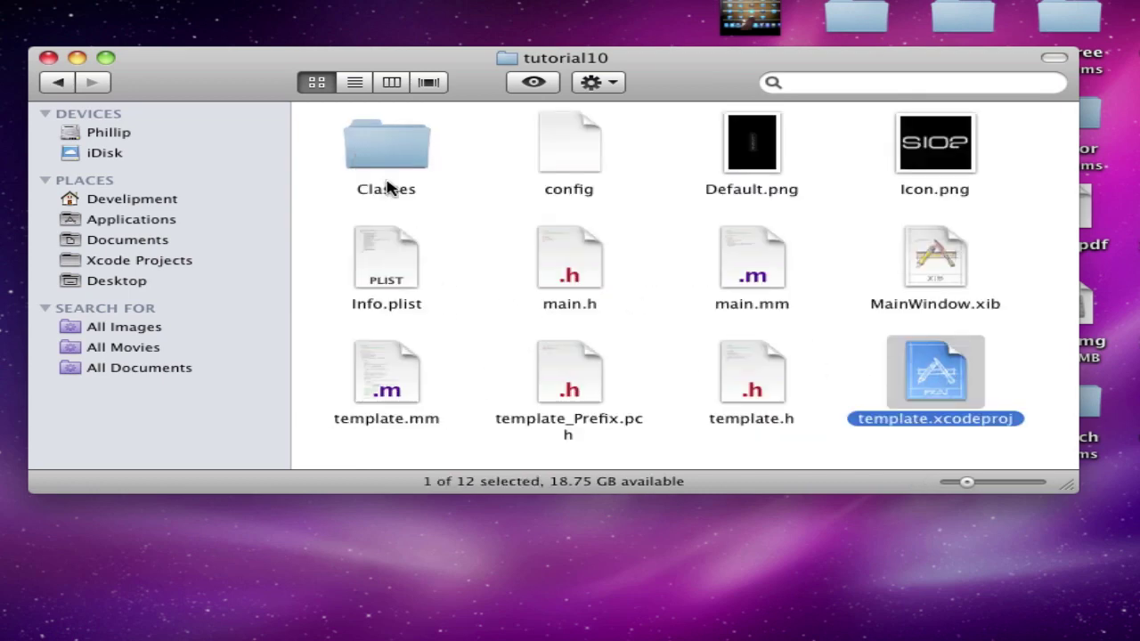
Step: Close the tutorial10 window and shift the Face.sio2 icon to a new desktop spot
left_click(48, 57)
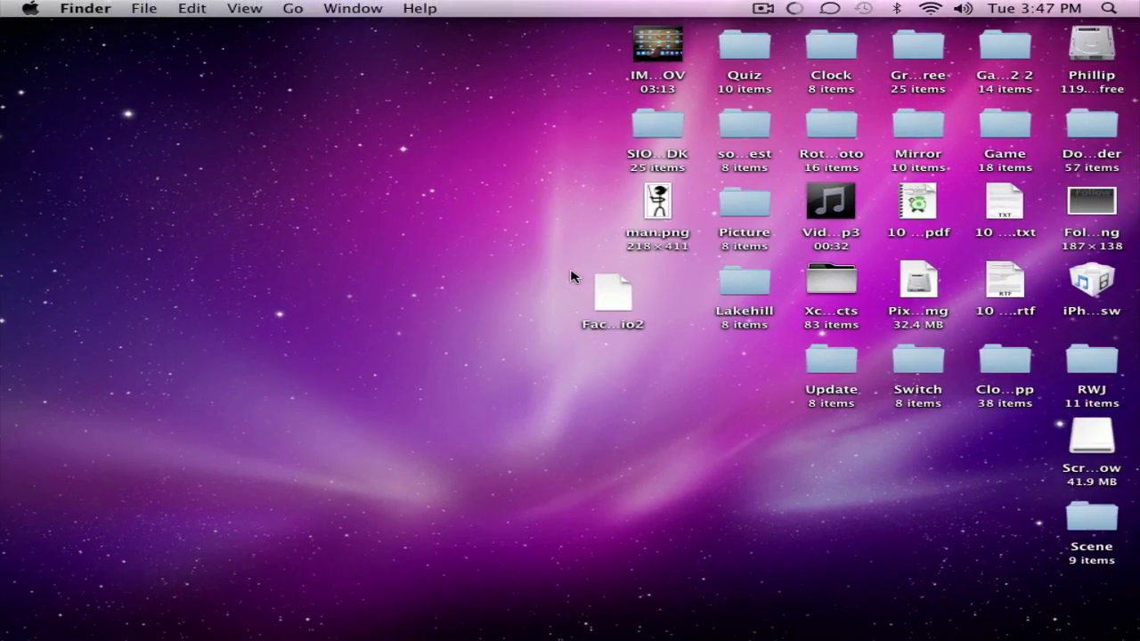
left_click_drag(612, 292, 655, 285)
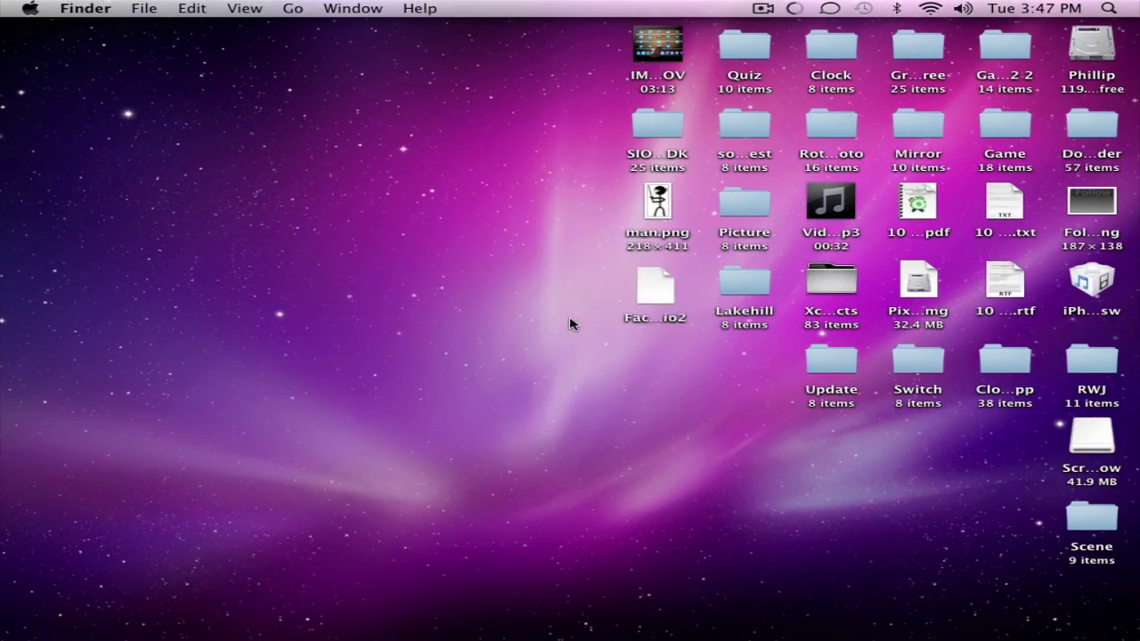
mouse_move(1, 599)
Step: Bring the Xcode template project forward and add Face.sio2 to it
left_click(51, 259)
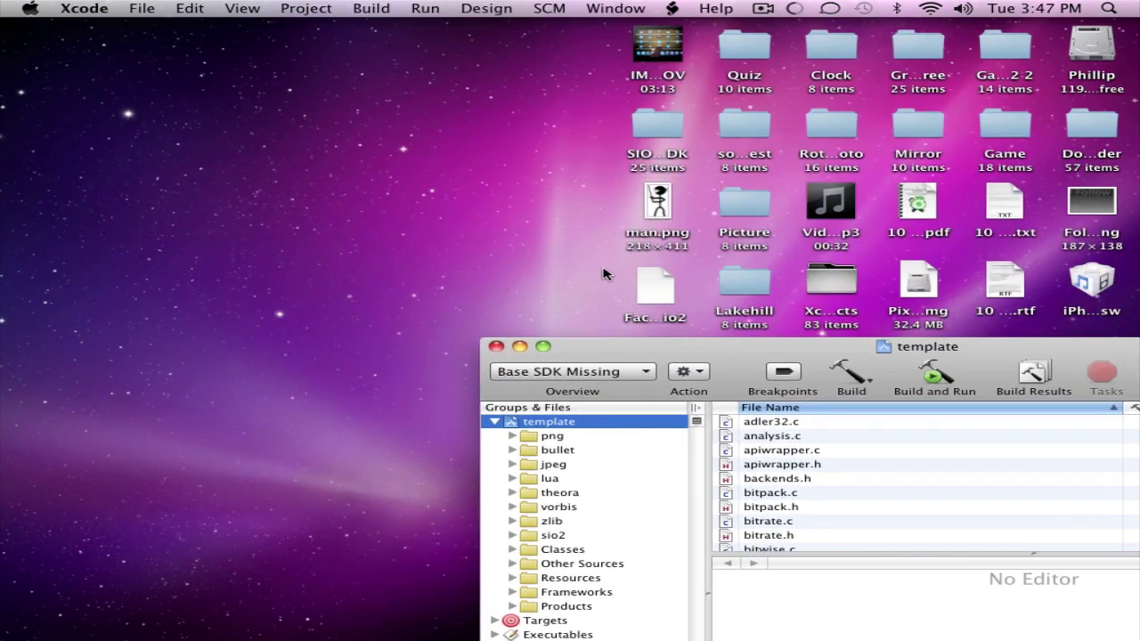
left_click_drag(648, 284, 585, 432)
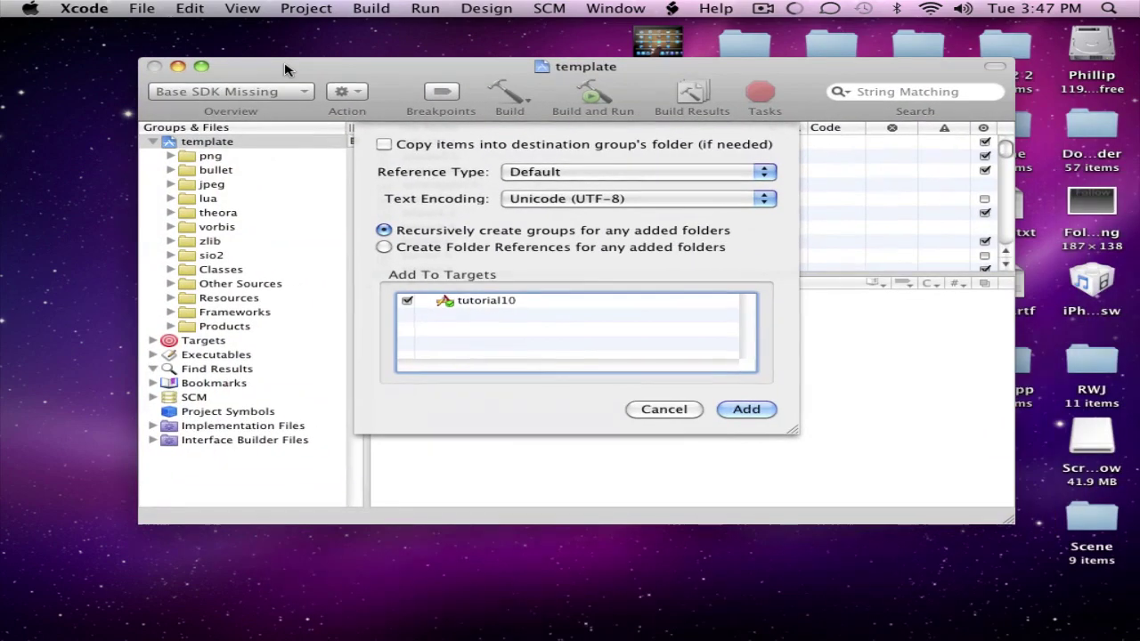
left_click(746, 412)
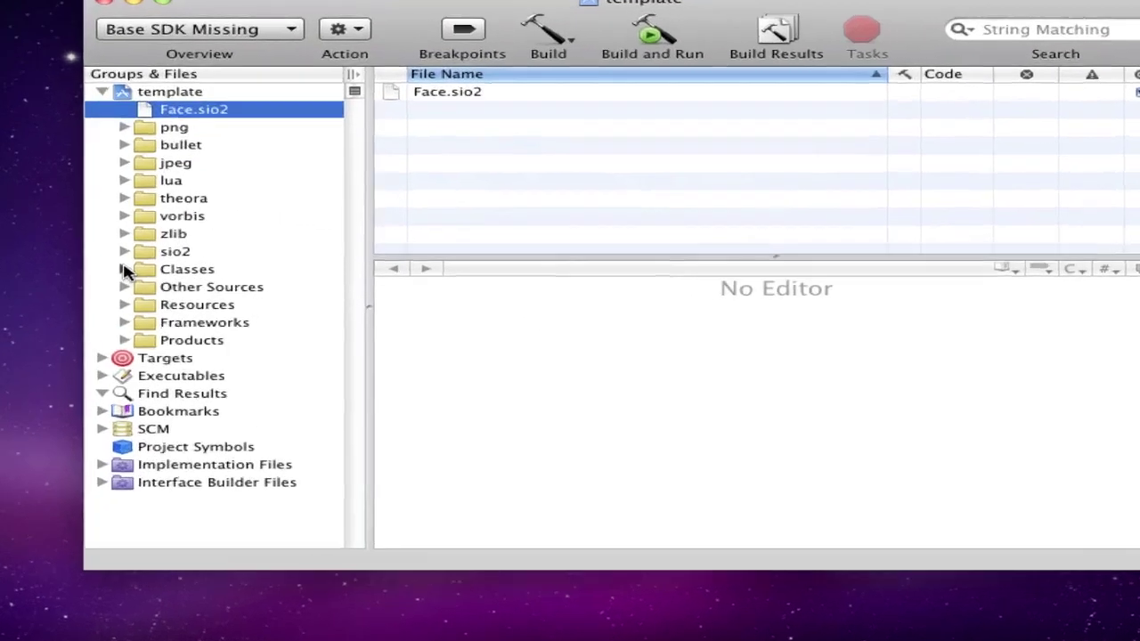
Step: Widen the file list, expand Other Sources and collapse Classes
left_click(170, 284)
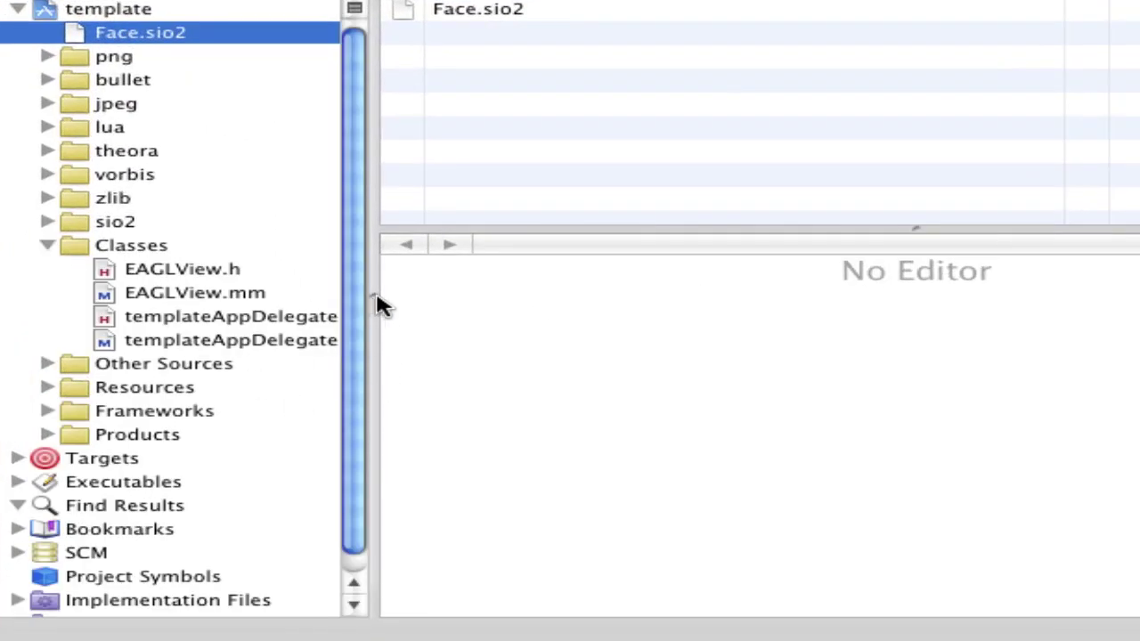
left_click_drag(374, 303, 436, 293)
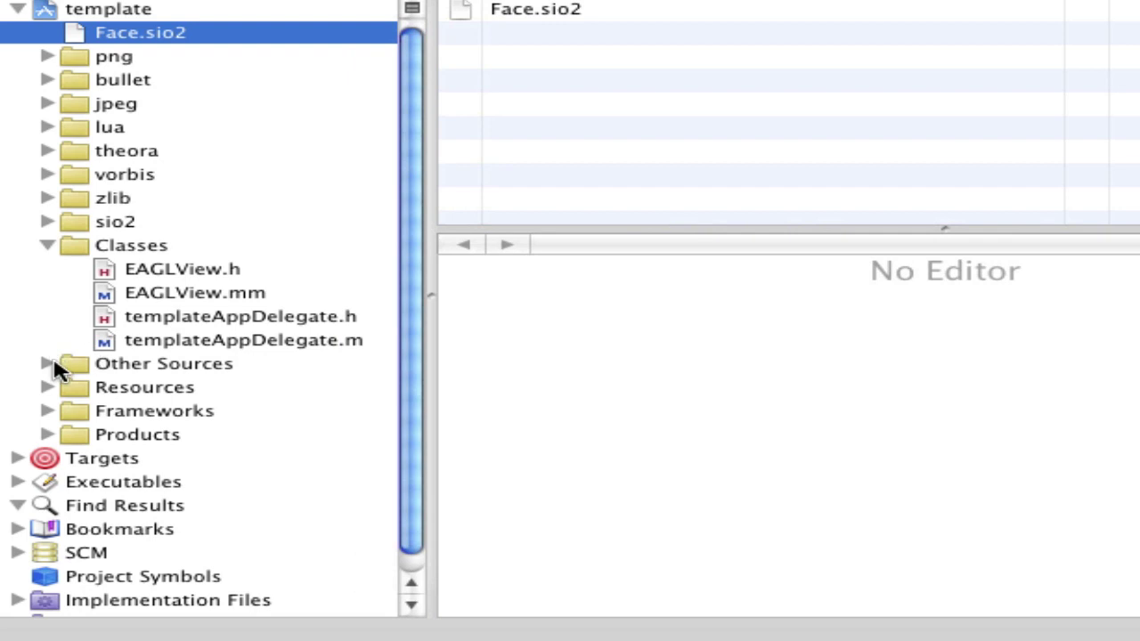
left_click(47, 363)
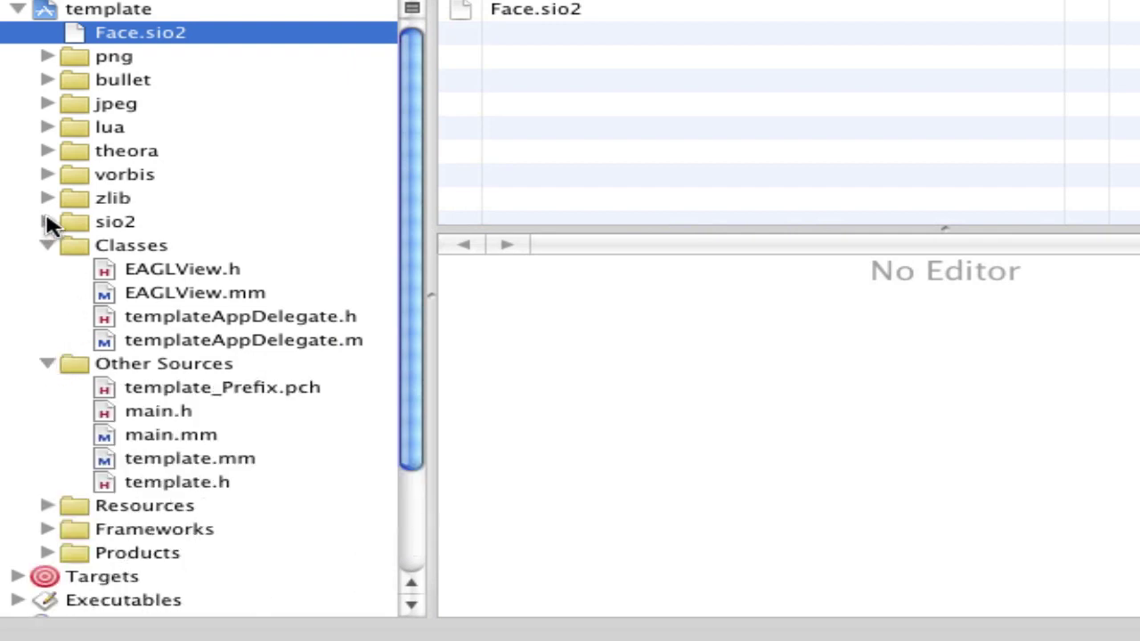
left_click(47, 245)
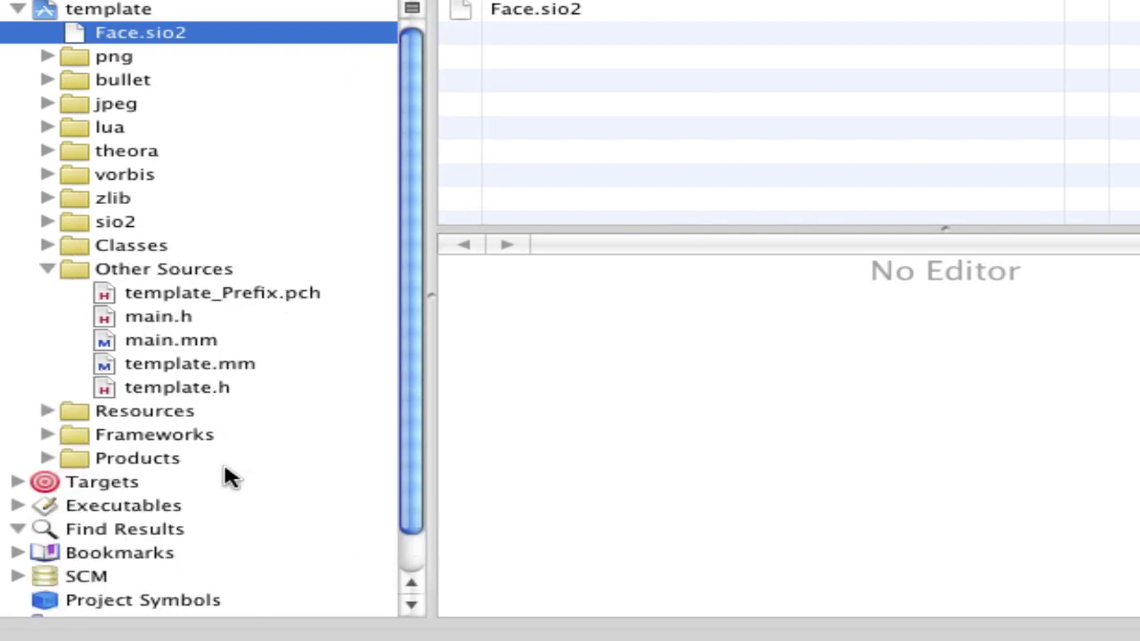
Step: In template.mm, change the sio2ResourceOpen file from tutorial10.sio2 to face.sio2
left_click(263, 365)
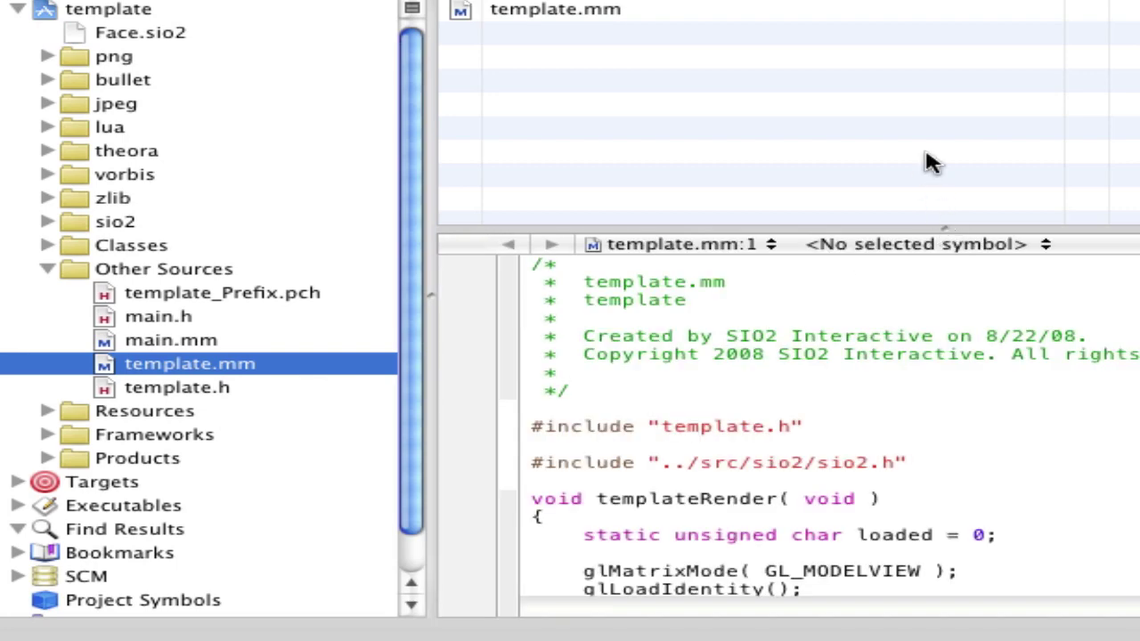
left_click_drag(926, 229, 948, 98)
scroll(1006, 347, "down", 6)
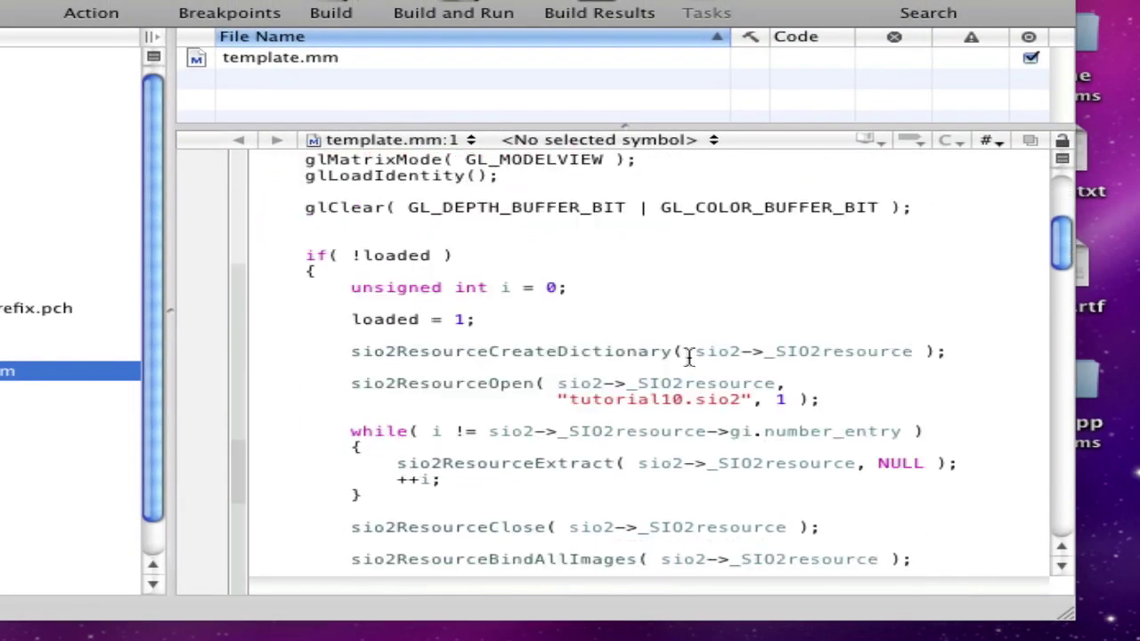
scroll(694, 360, "down", 1)
left_click(685, 385)
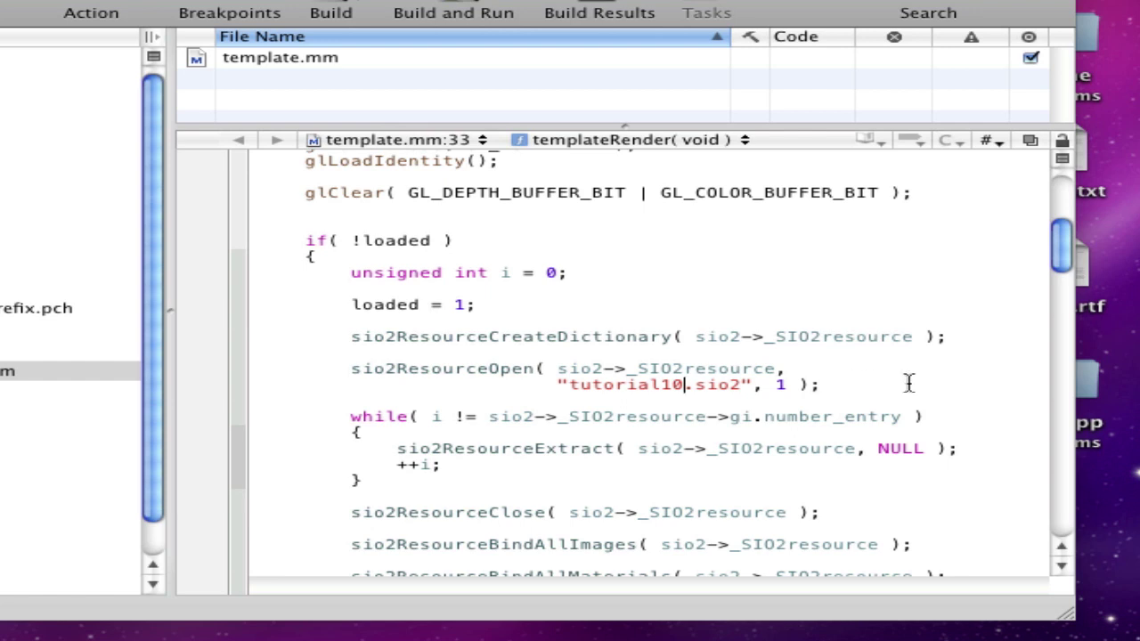
key("BackSpace")
key("BackSpace")
key("BackSpace")
key("BackSpace")
key("BackSpace")
key("BackSpace")
key("BackSpace")
key("BackSpace")
key("BackSpace")
key("BackSpace")
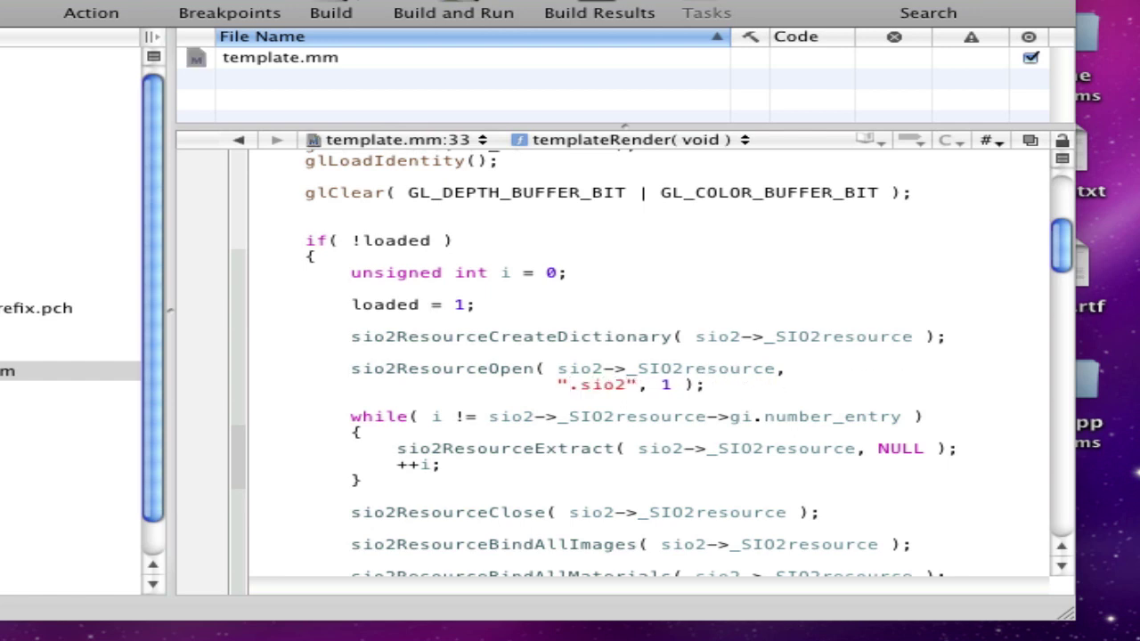
type("face")
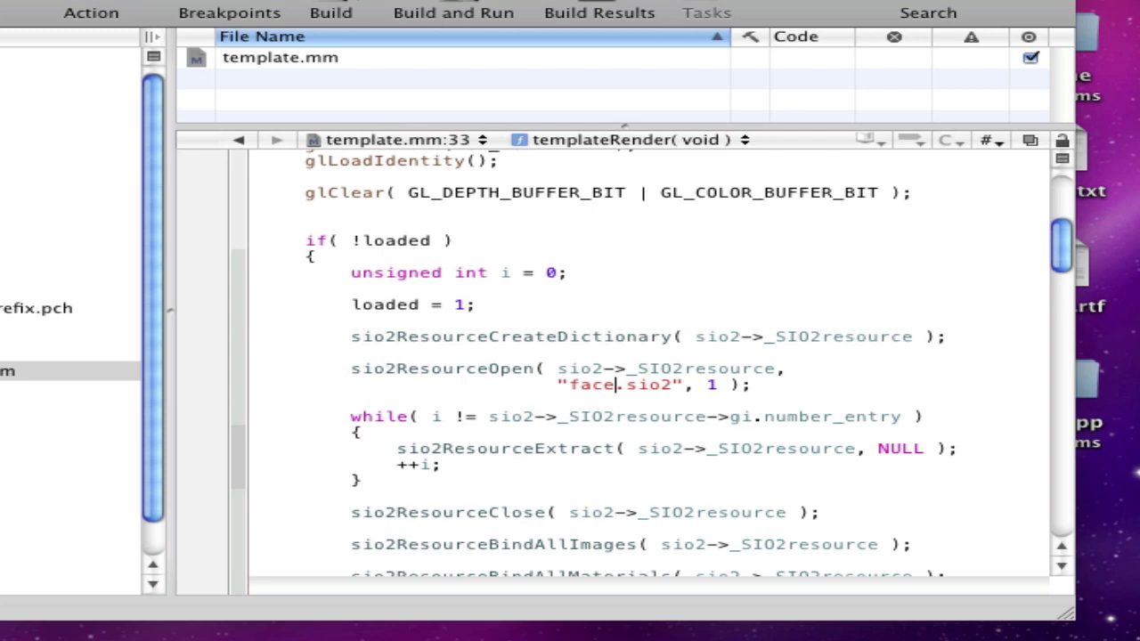
Step: Scroll through the rest of template.mm to review the code
scroll(753, 374, "down", 8)
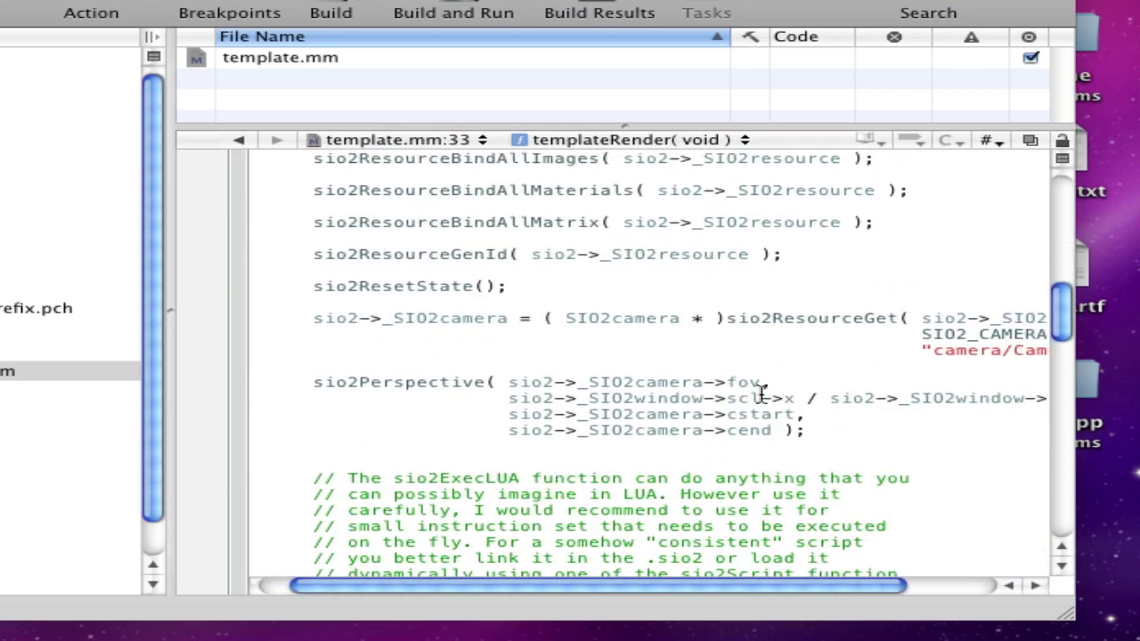
scroll(761, 393, "right", 5)
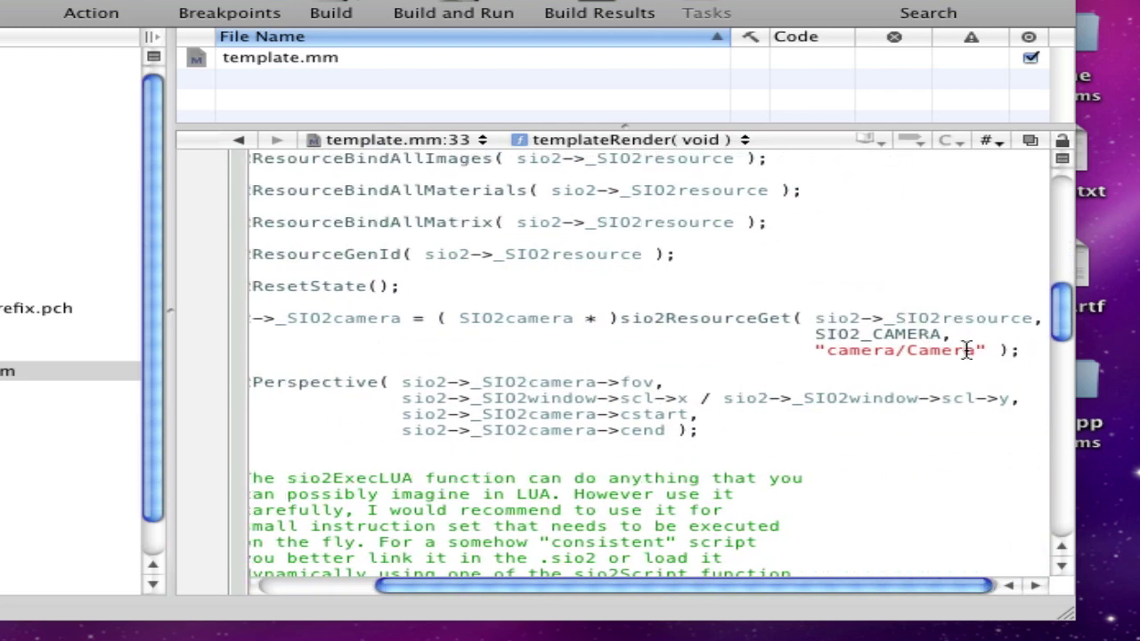
scroll(977, 348, "left", 2)
scroll(882, 387, "left", 3)
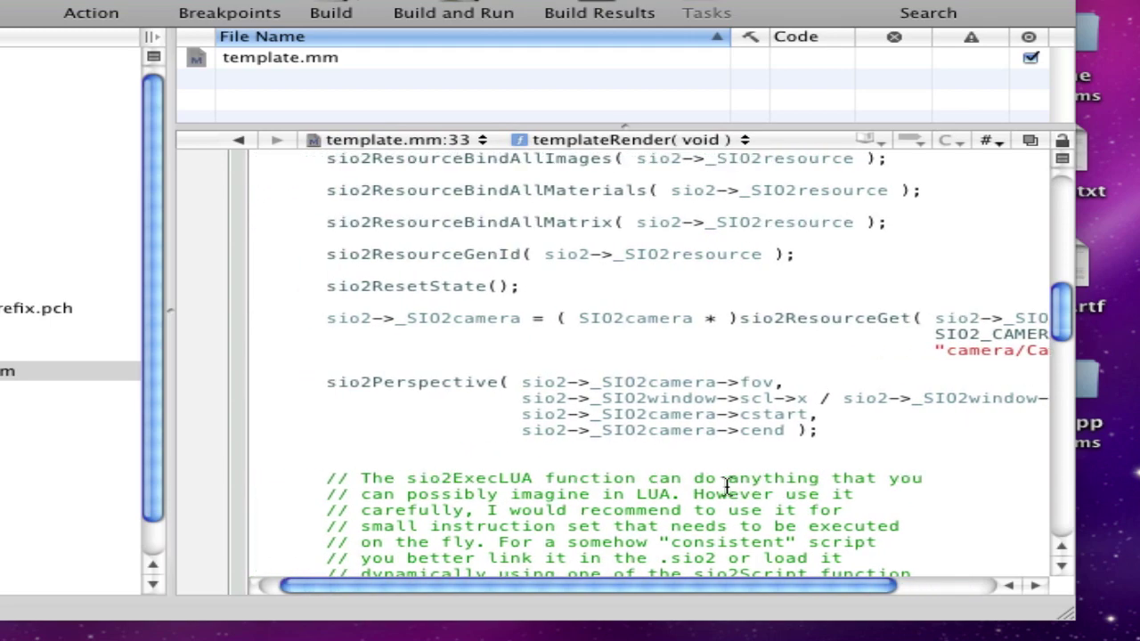
scroll(722, 476, "down", 10)
scroll(705, 469, "down", 5)
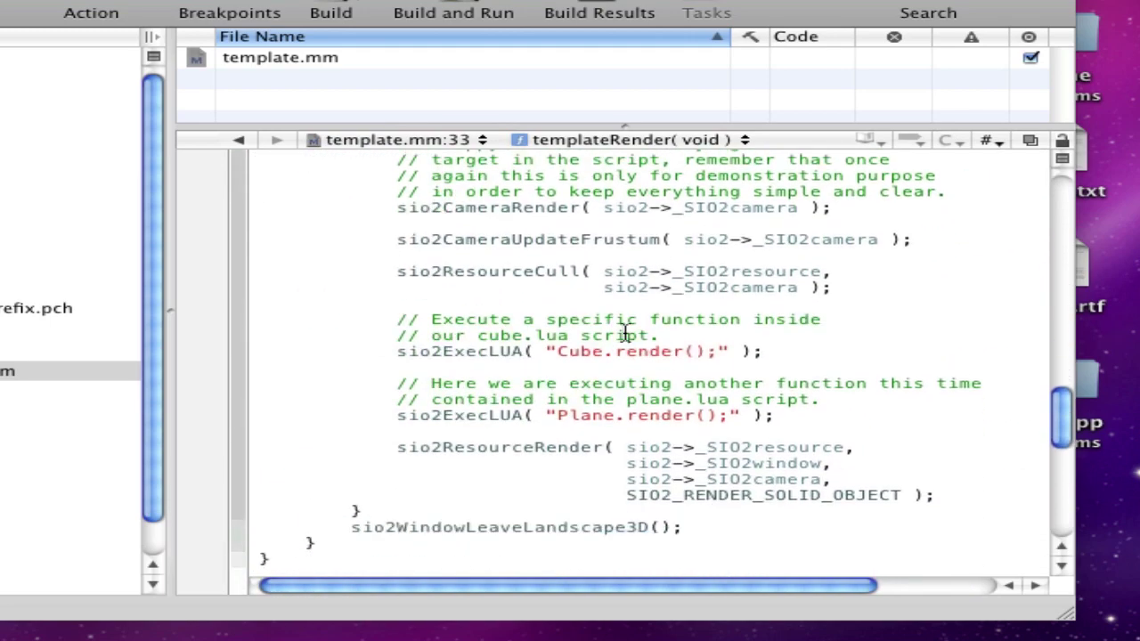
scroll(677, 383, "down", 5)
scroll(670, 397, "down", 15)
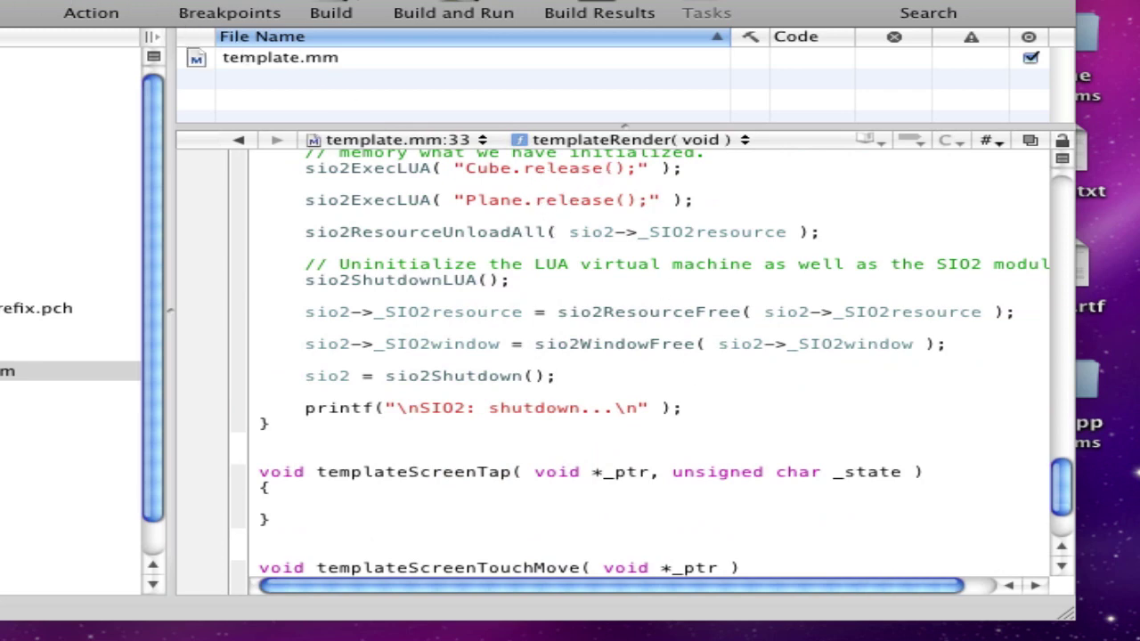
Step: Set the tutorial10 target's base SDK to iPhone Device 4.0
left_click(22, 0)
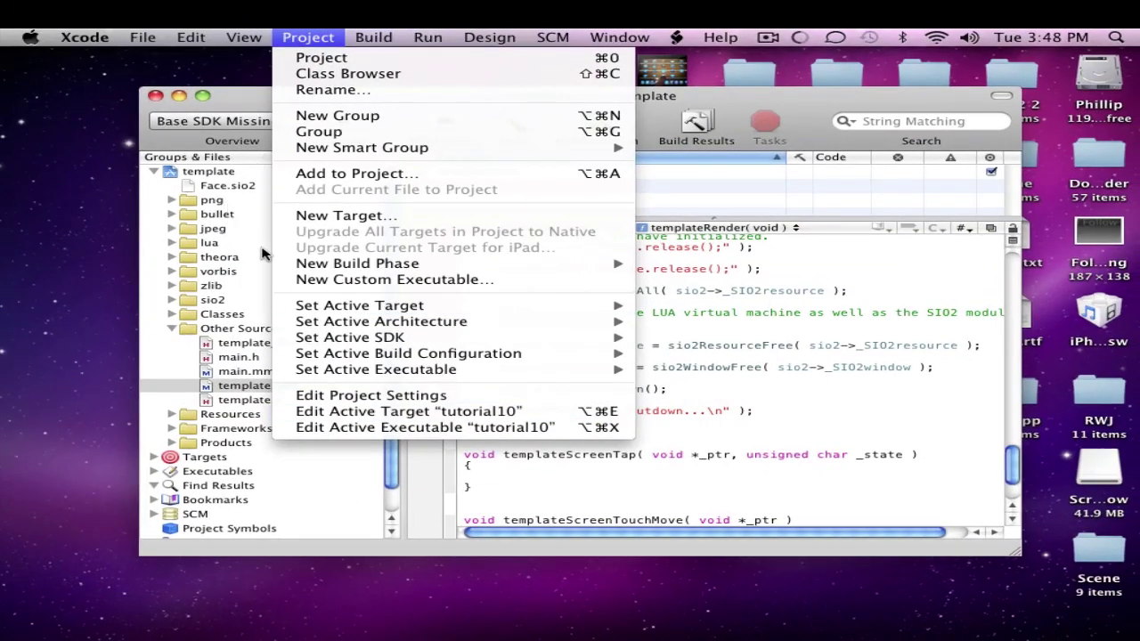
left_click(452, 413)
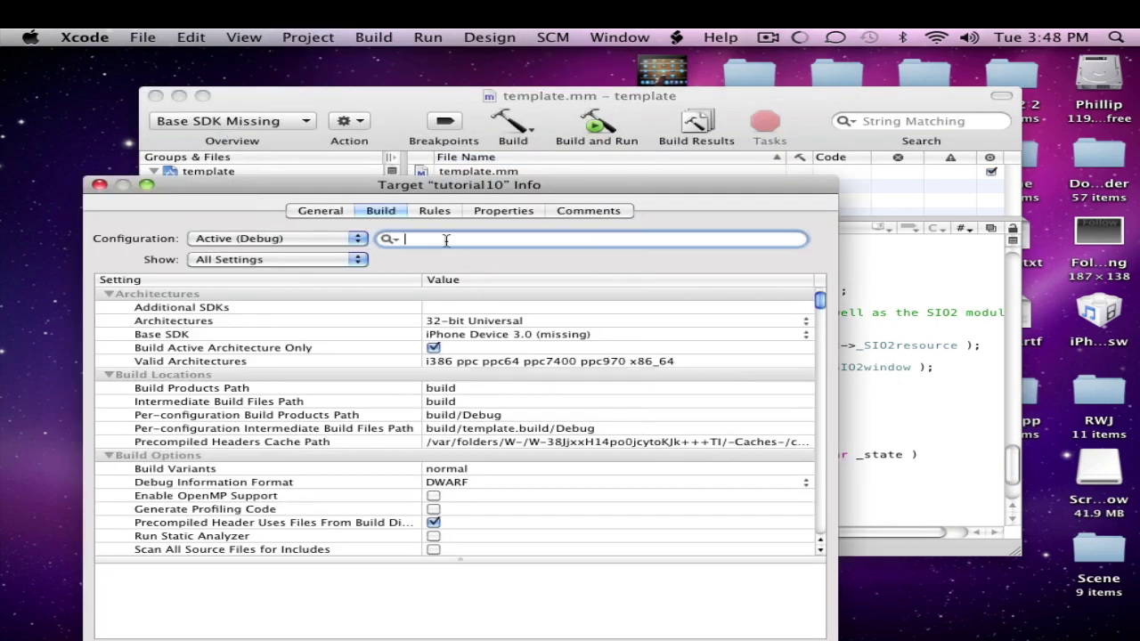
left_click_drag(408, 187, 702, 116)
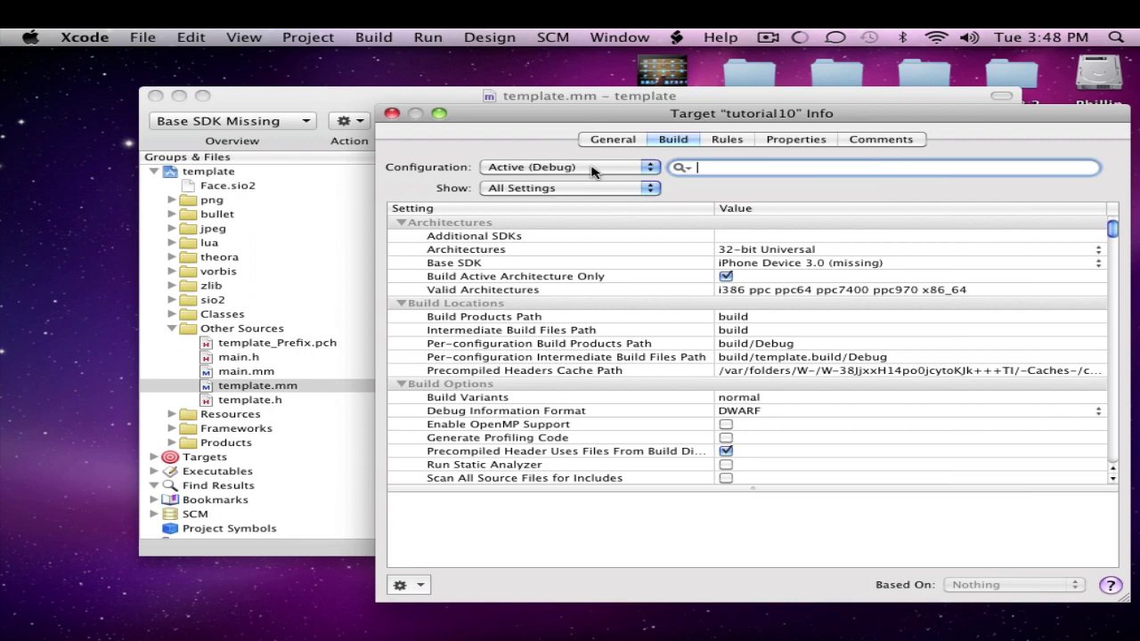
left_click(619, 141)
left_click(671, 141)
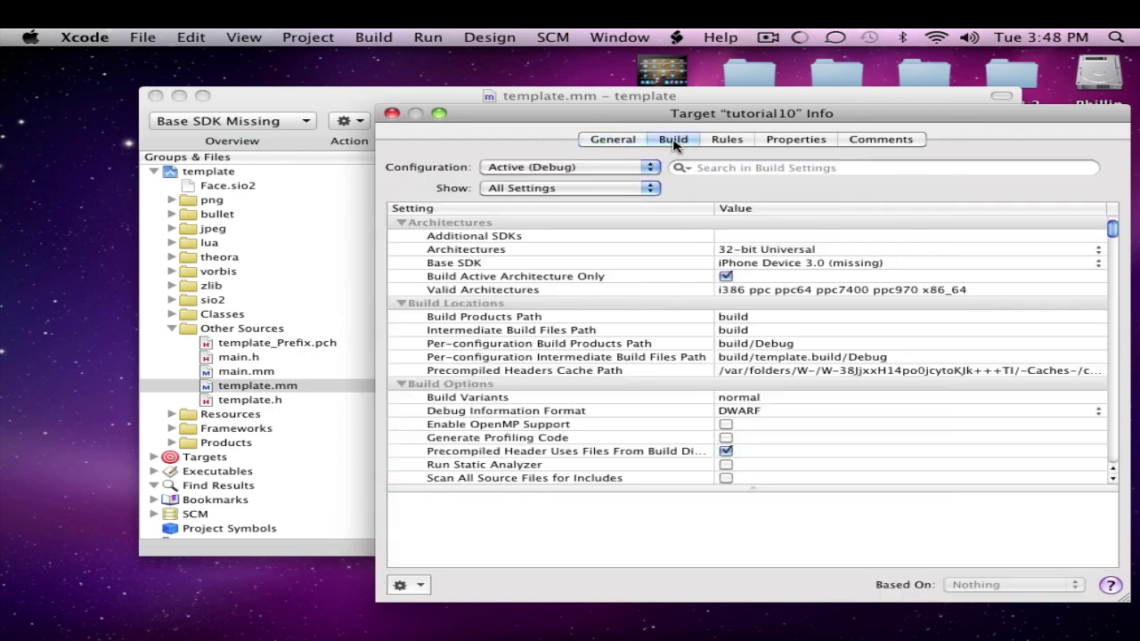
left_click(854, 265)
left_click(855, 288)
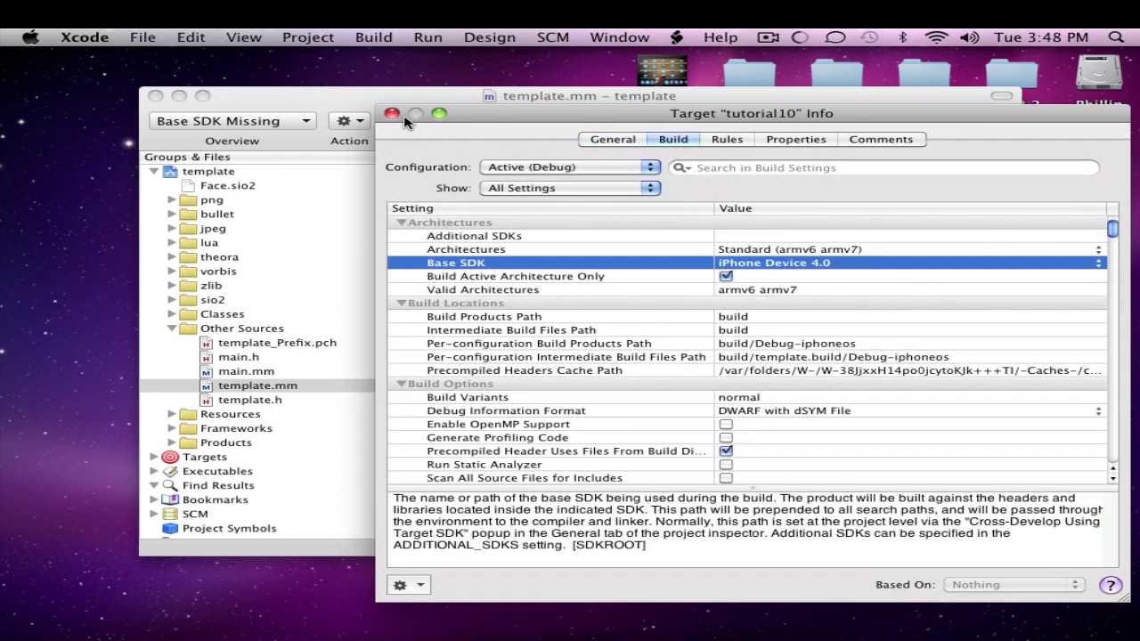
left_click(392, 113)
Step: Choose iPhone Simulator as the destination and Build and Run
left_click(232, 121)
left_click(672, 147)
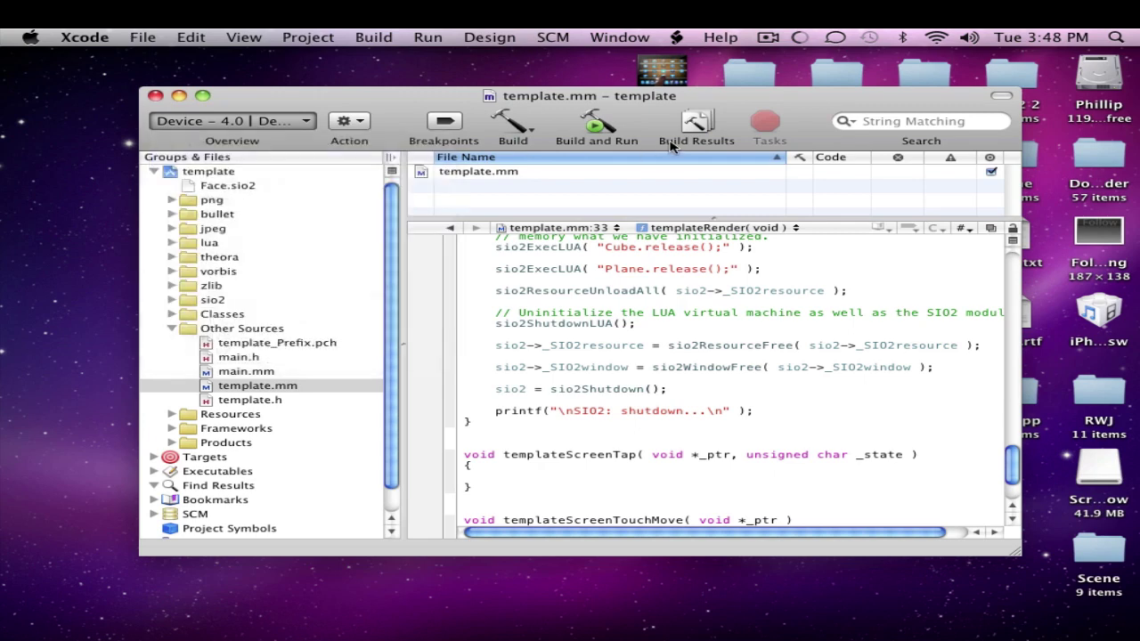
left_click(597, 125)
left_click_drag(654, 100, 635, 92)
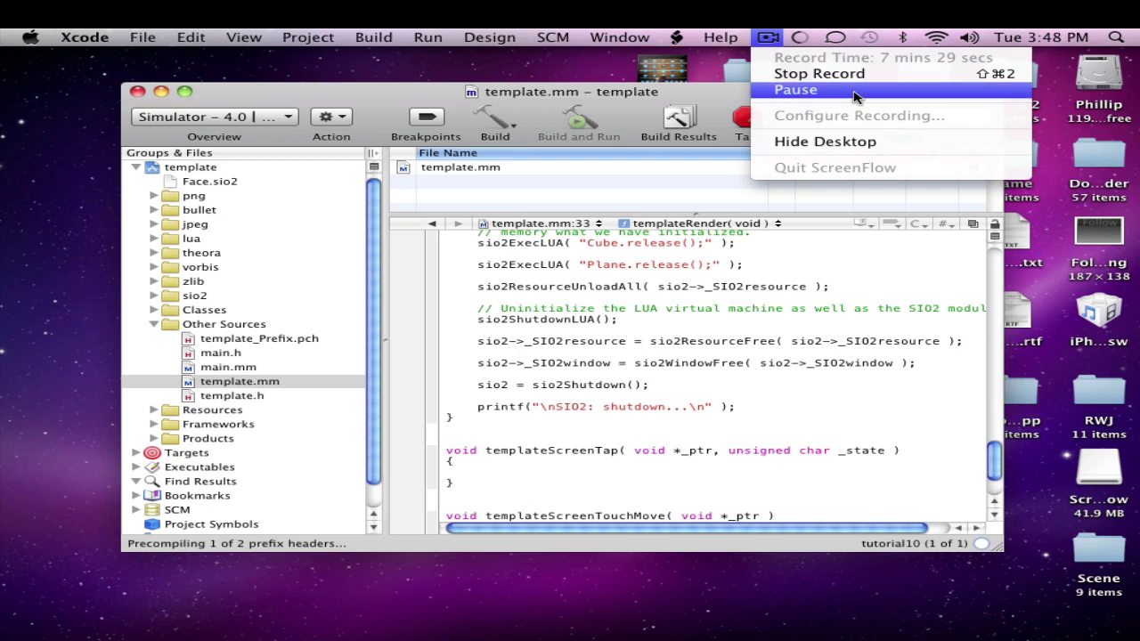
Step: Let the build succeed and tutorial10 install into the iPhone Simulator
left_click(853, 92)
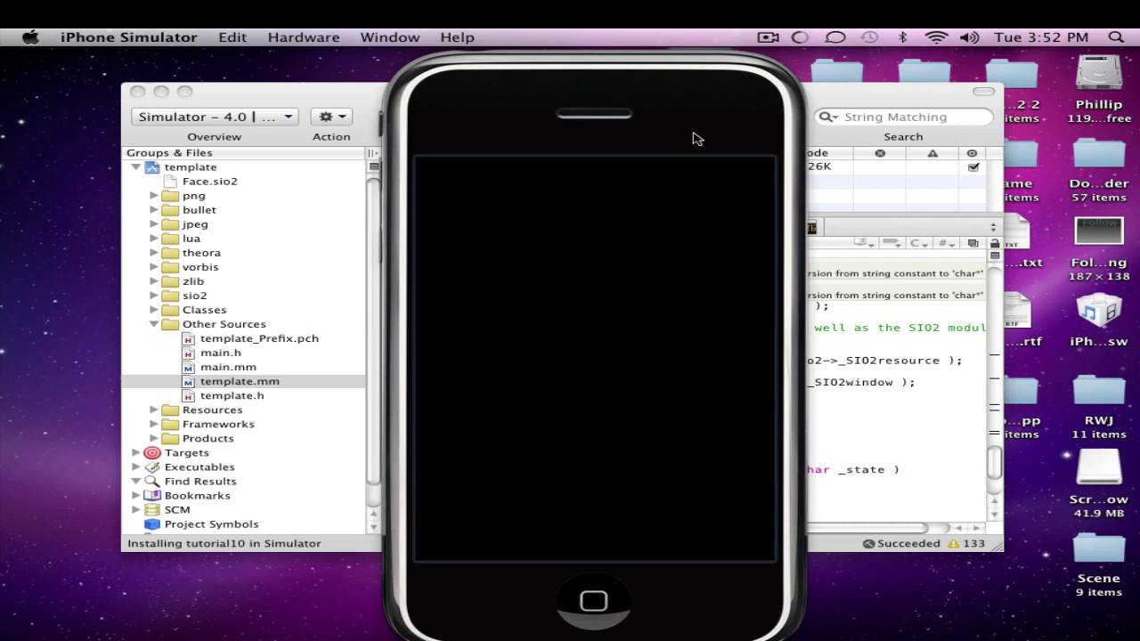
Step: Move the Simulator aside and review templateRender and templateShutdown in template.mm
left_click_drag(686, 135, 438, 131)
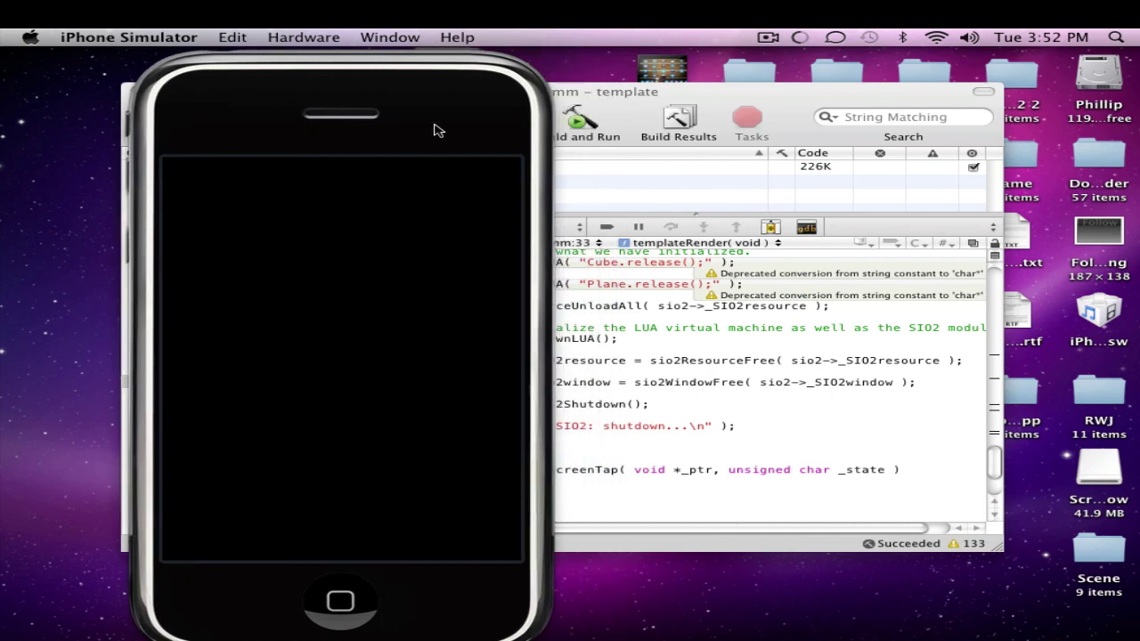
left_click(792, 104)
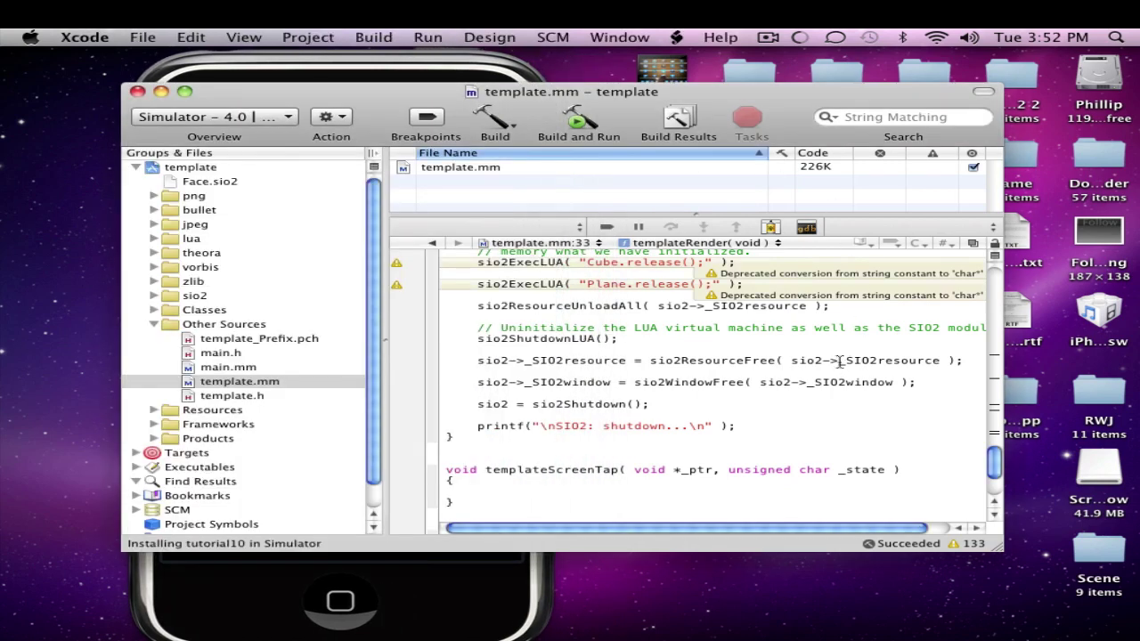
scroll(823, 361, "up", 2)
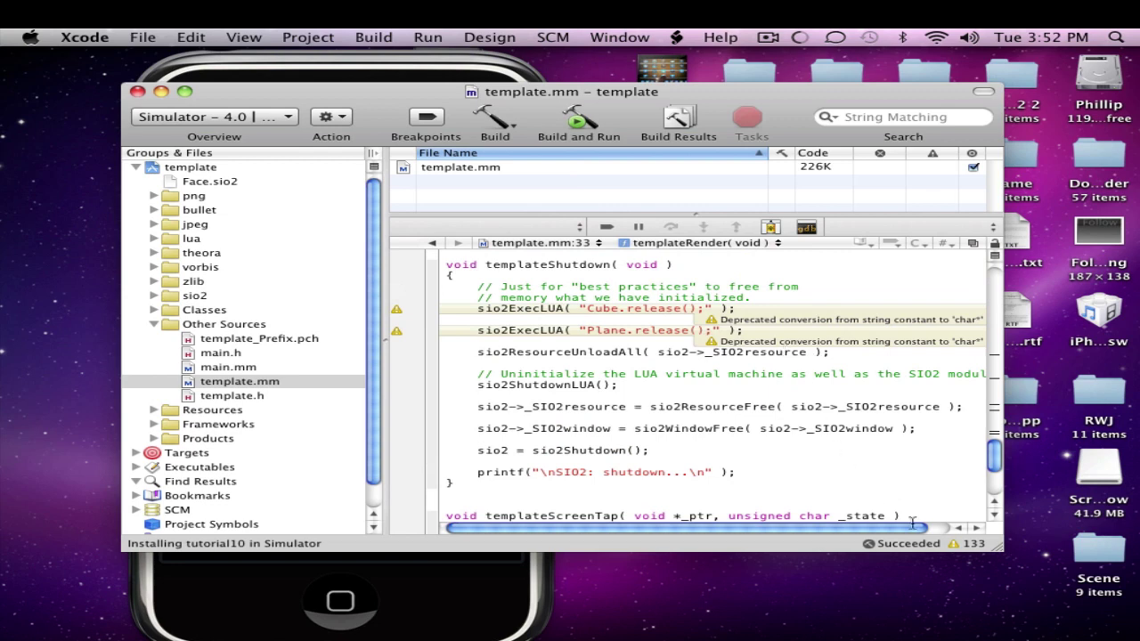
scroll(745, 354, "up", 1)
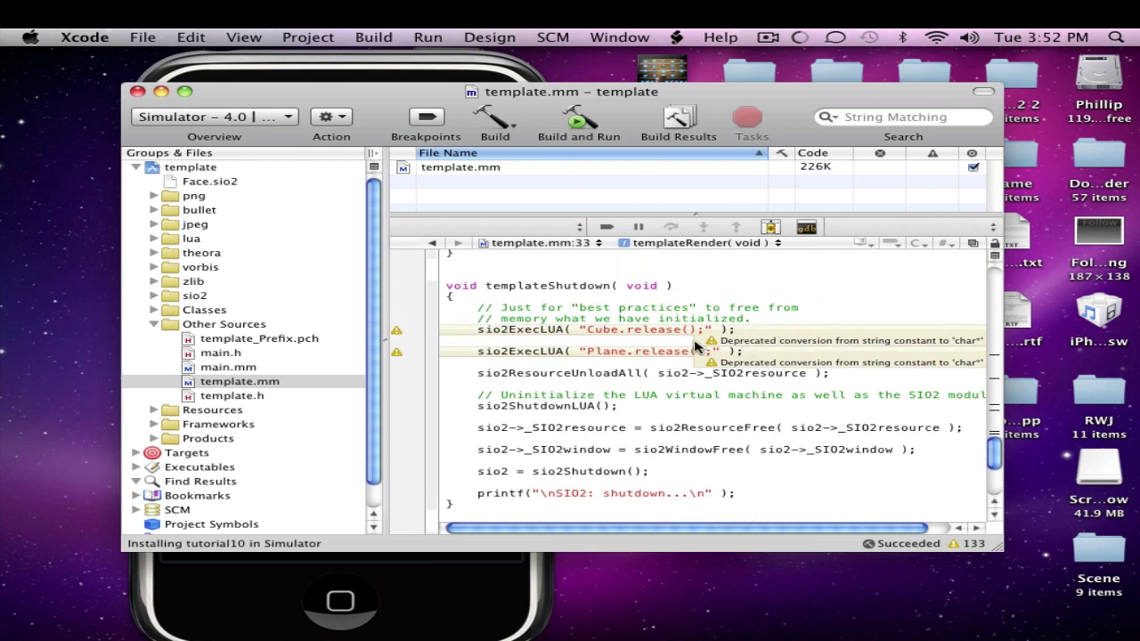
scroll(677, 348, "down", 3)
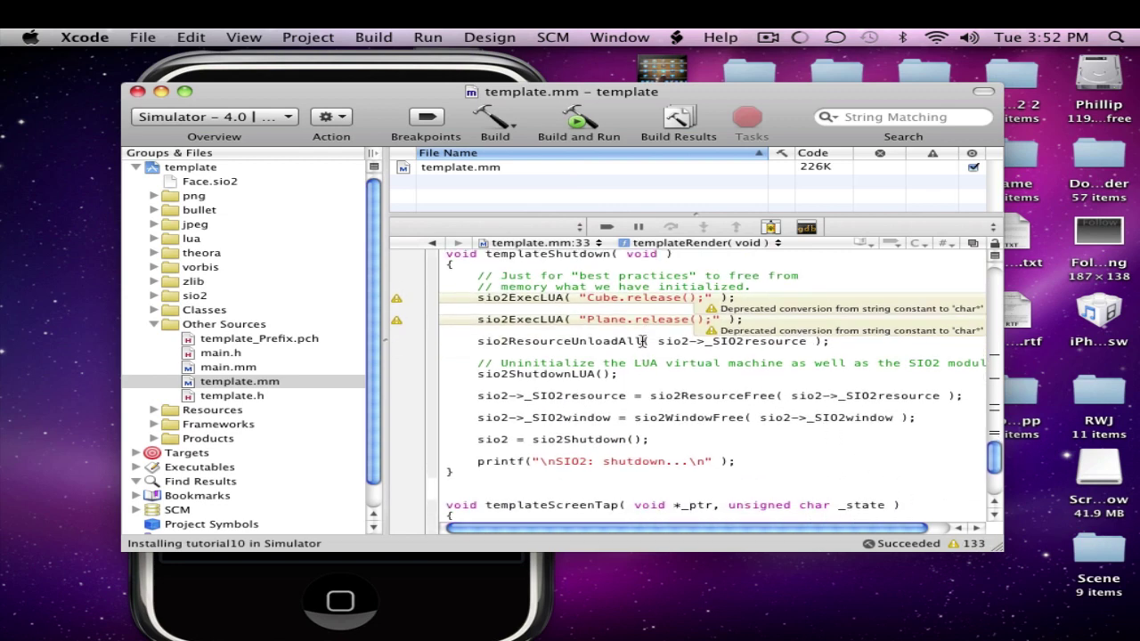
scroll(643, 341, "up", 10)
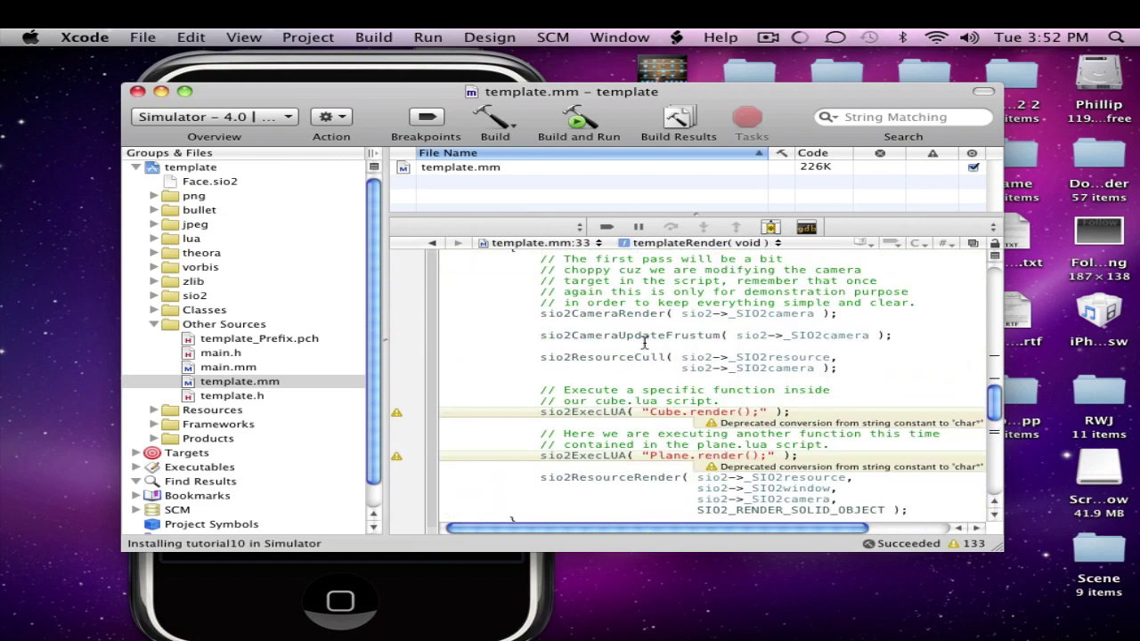
scroll(659, 347, "up", 4)
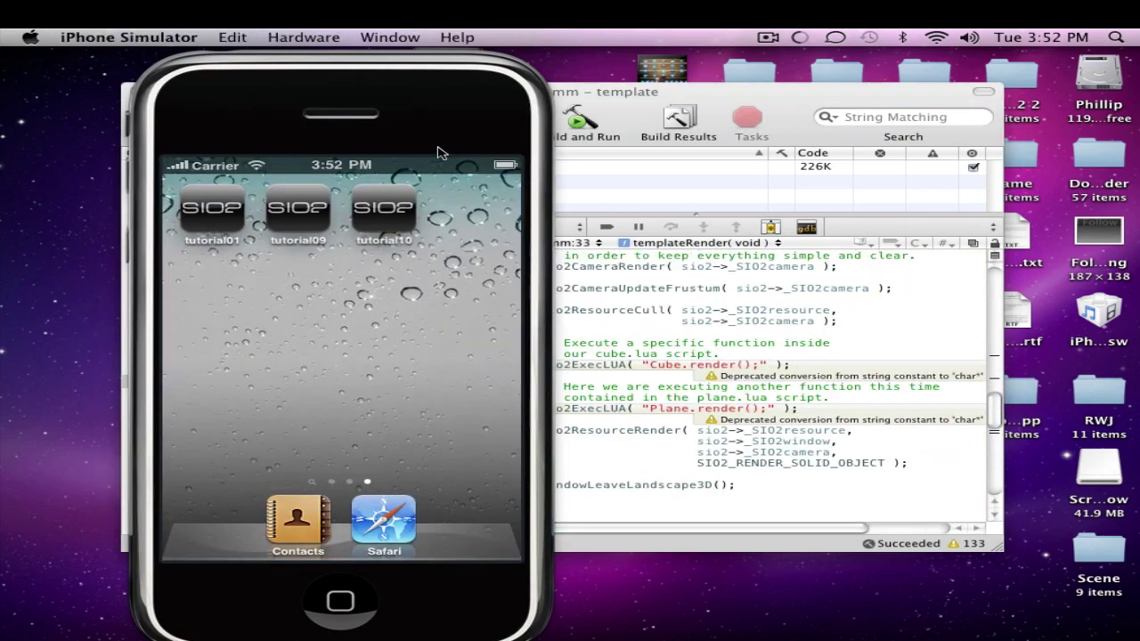
Step: Rotate the simulated iPhone to landscape, watch the LOADING screen, then quit the Simulator
left_click_drag(466, 113, 699, 92)
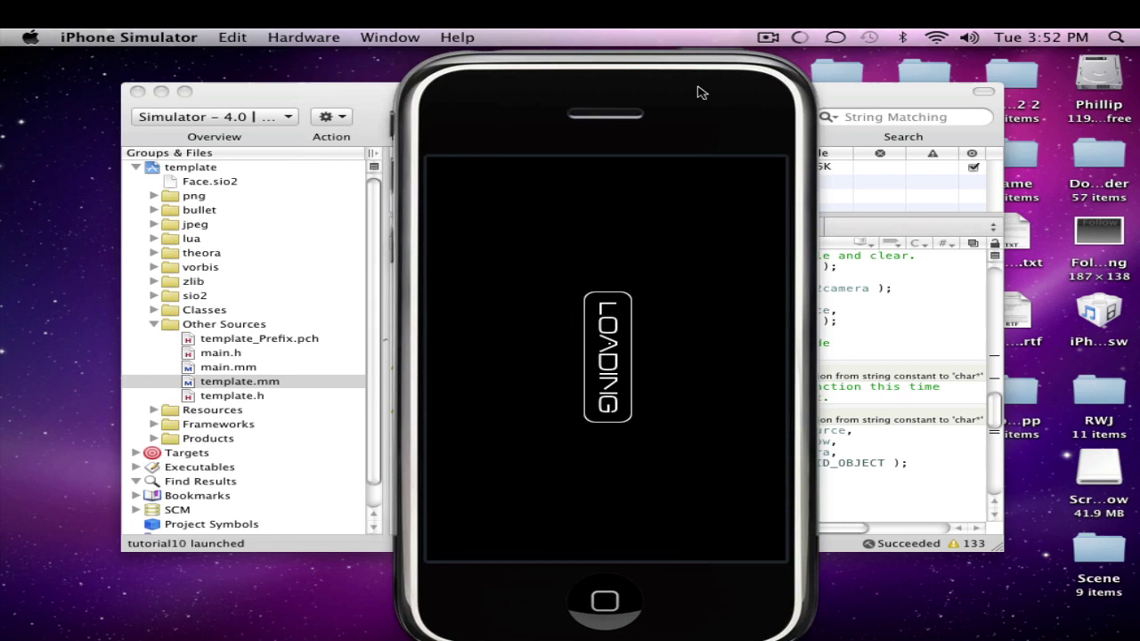
key("super+Left")
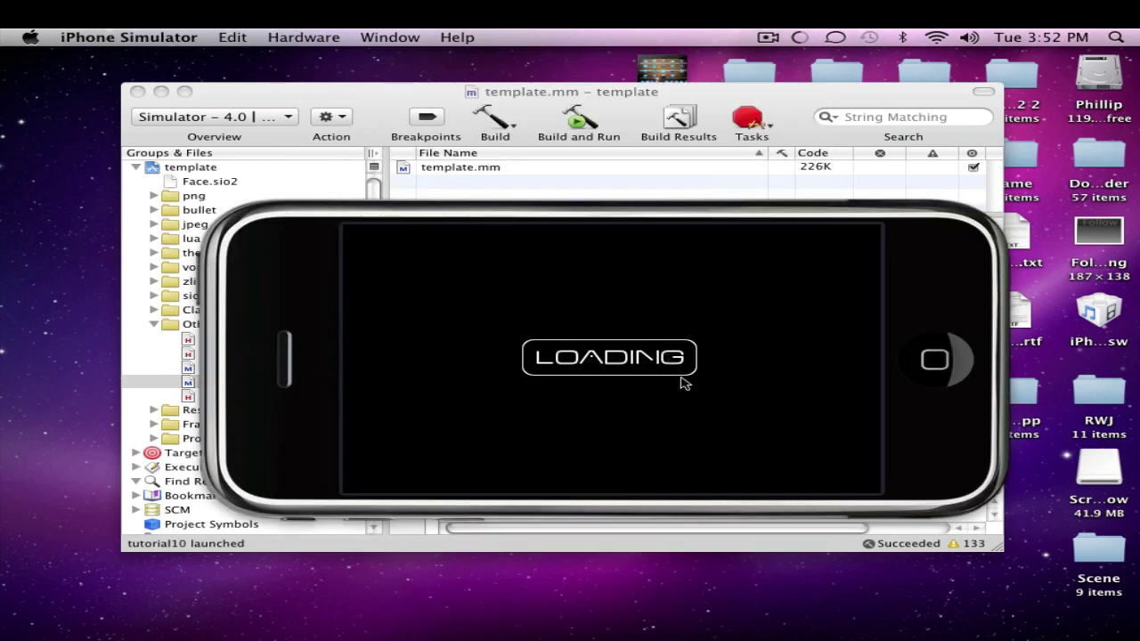
left_click_drag(911, 273, 954, 122)
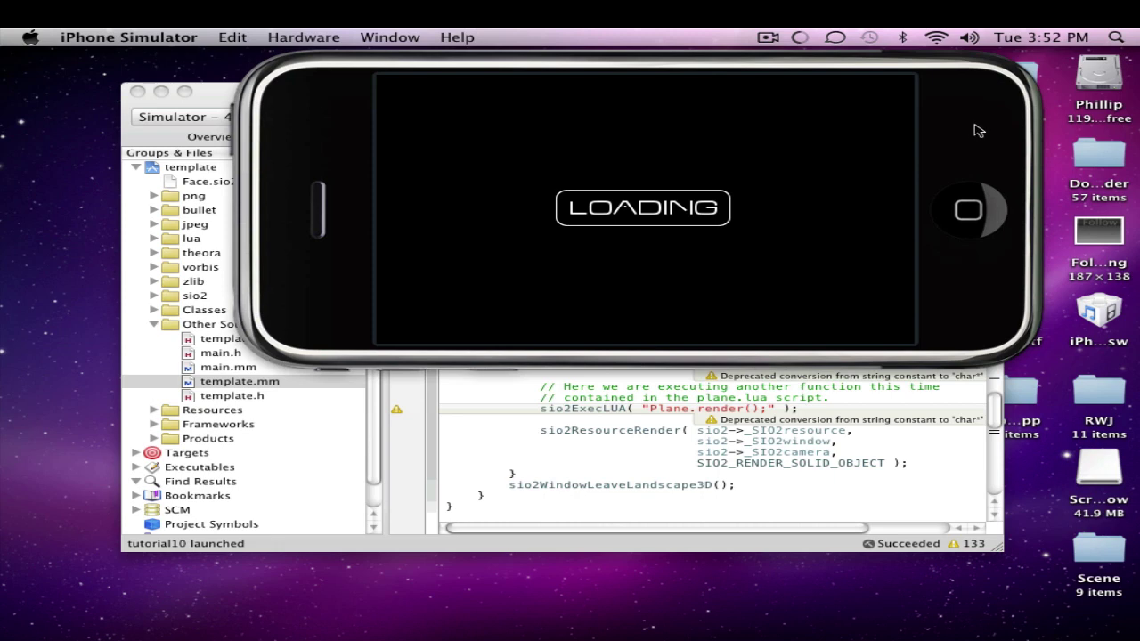
left_click_drag(977, 130, 975, 119)
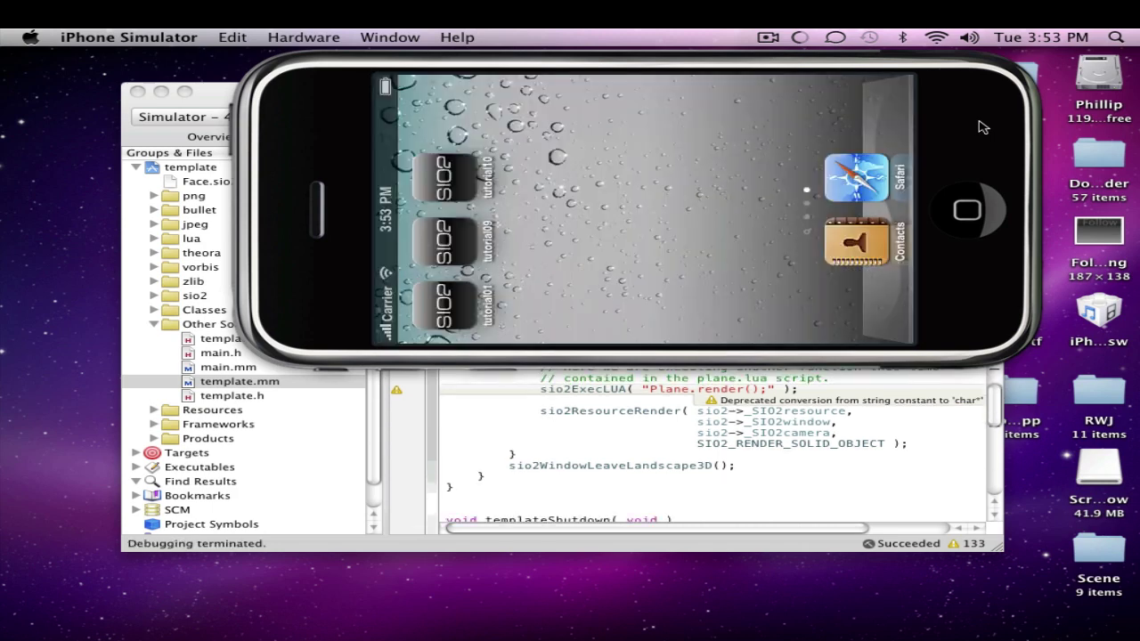
key("super+q")
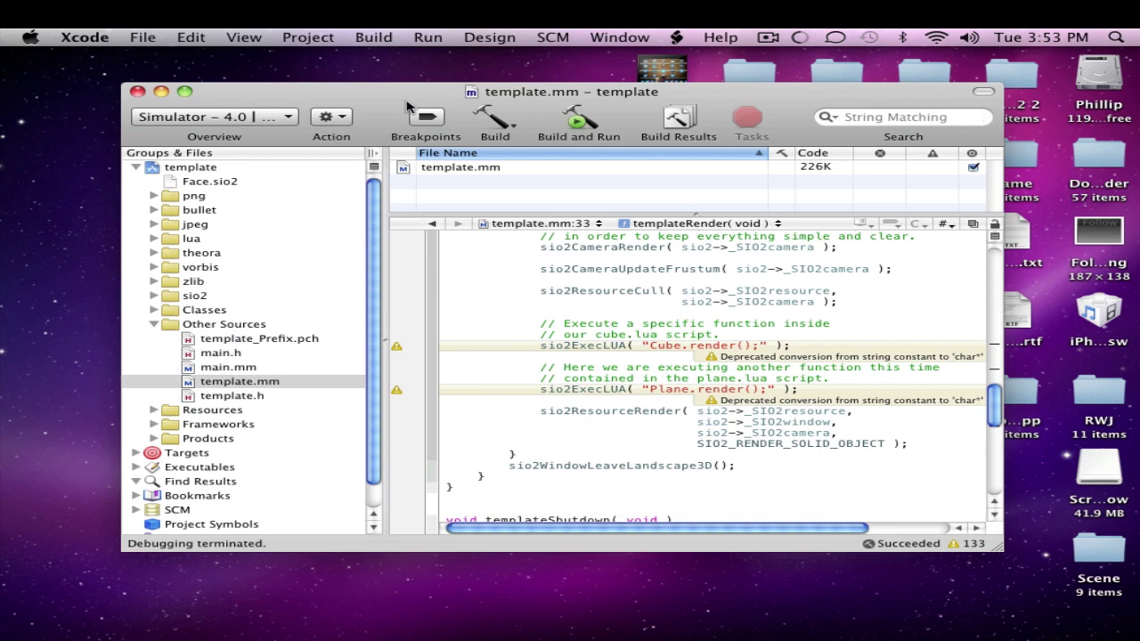
Step: Reposition the Xcode window, then launch Safari from the Dock
left_click_drag(409, 104, 414, 69)
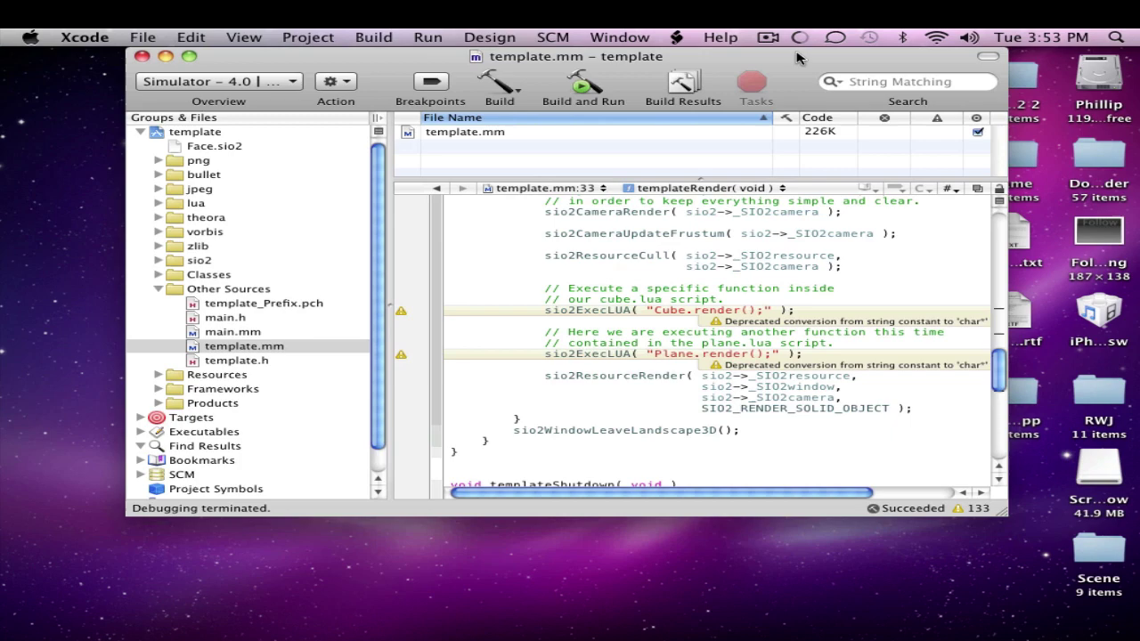
left_click_drag(798, 58, 806, 161)
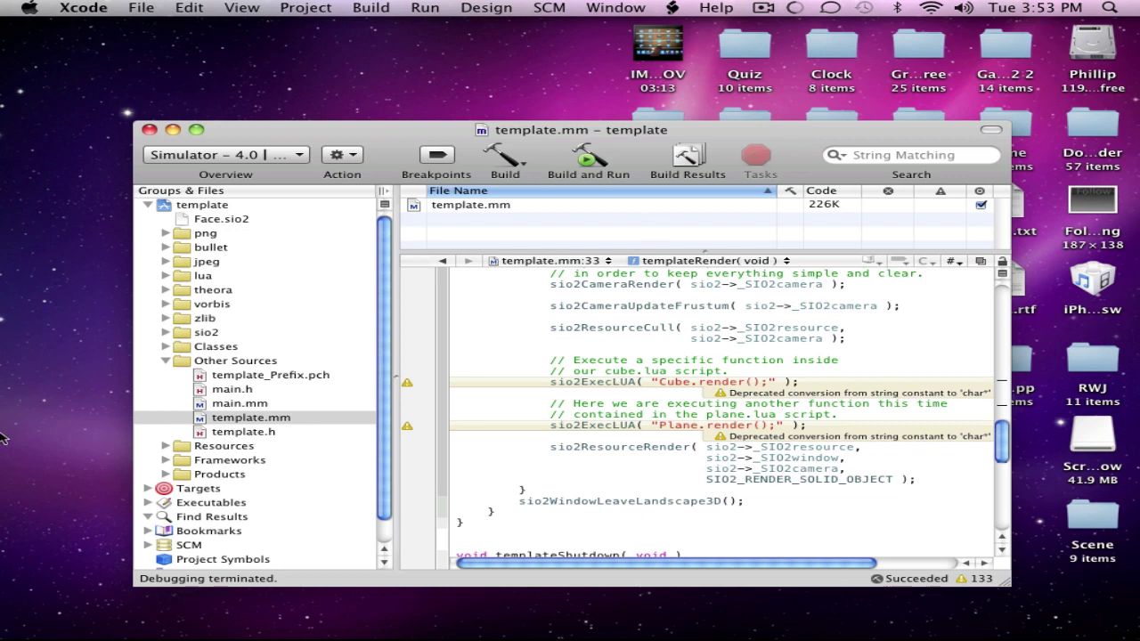
mouse_move(6, 438)
left_click(7, 387)
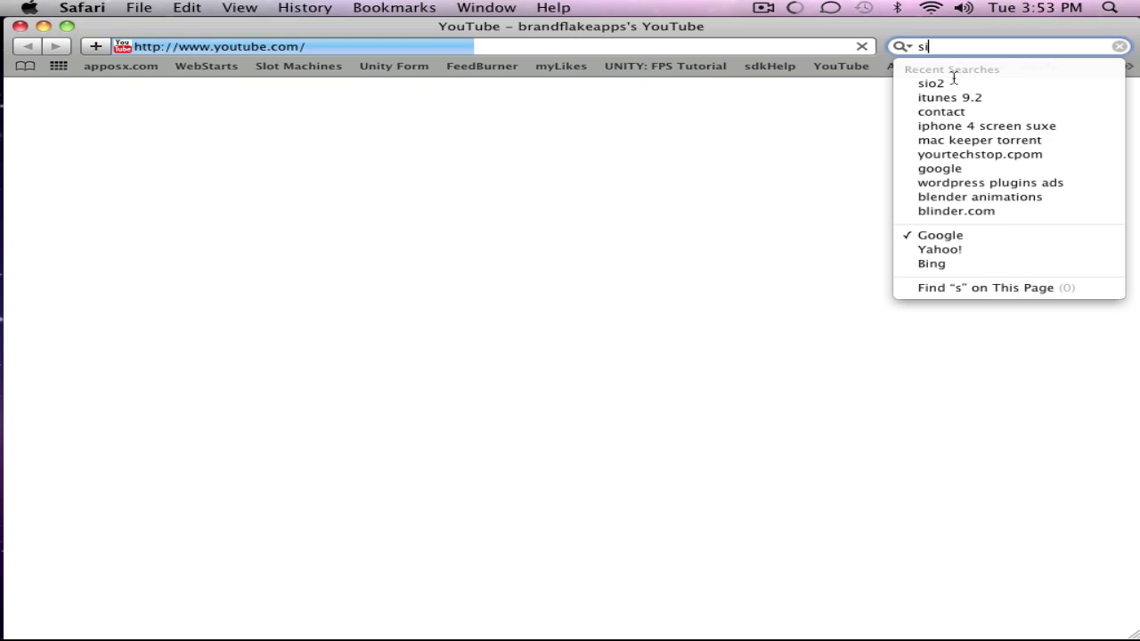
Step: Search sio2 again and view the SIO2 Interactive site's '3D for iPhone Apps with Blender and SIO2' book section
left_click(954, 82)
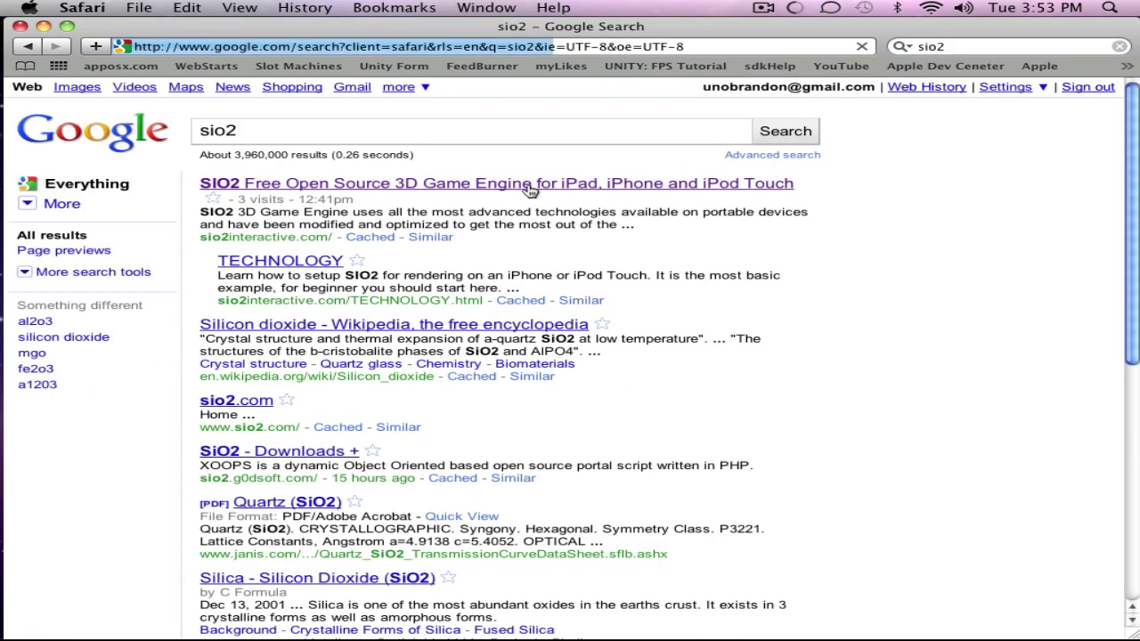
left_click(527, 184)
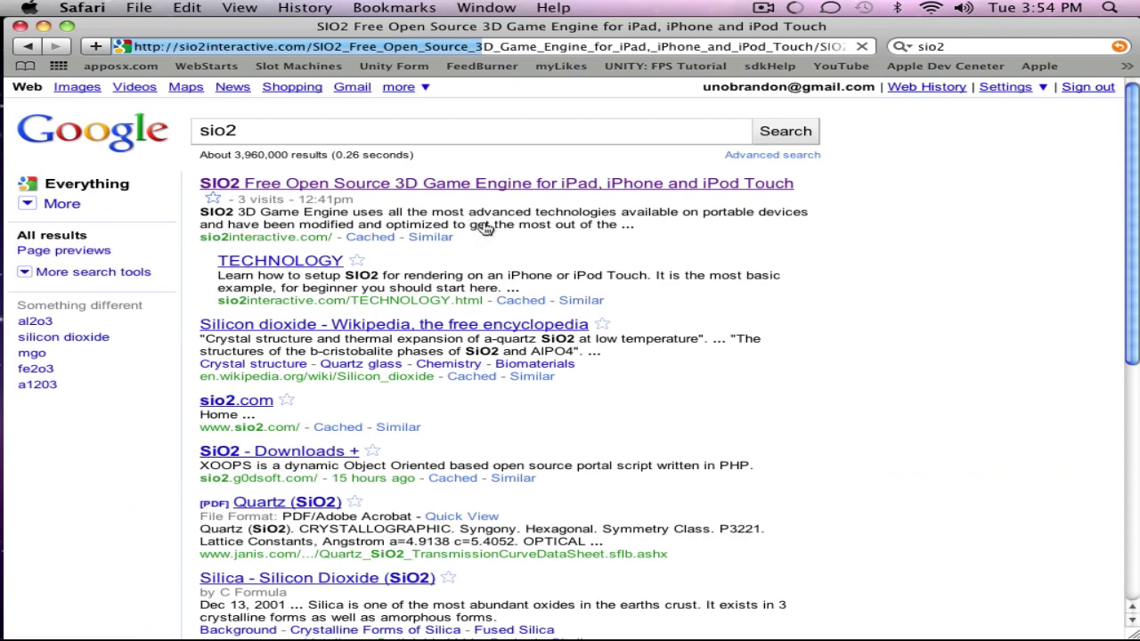
scroll(433, 278, "down", 10)
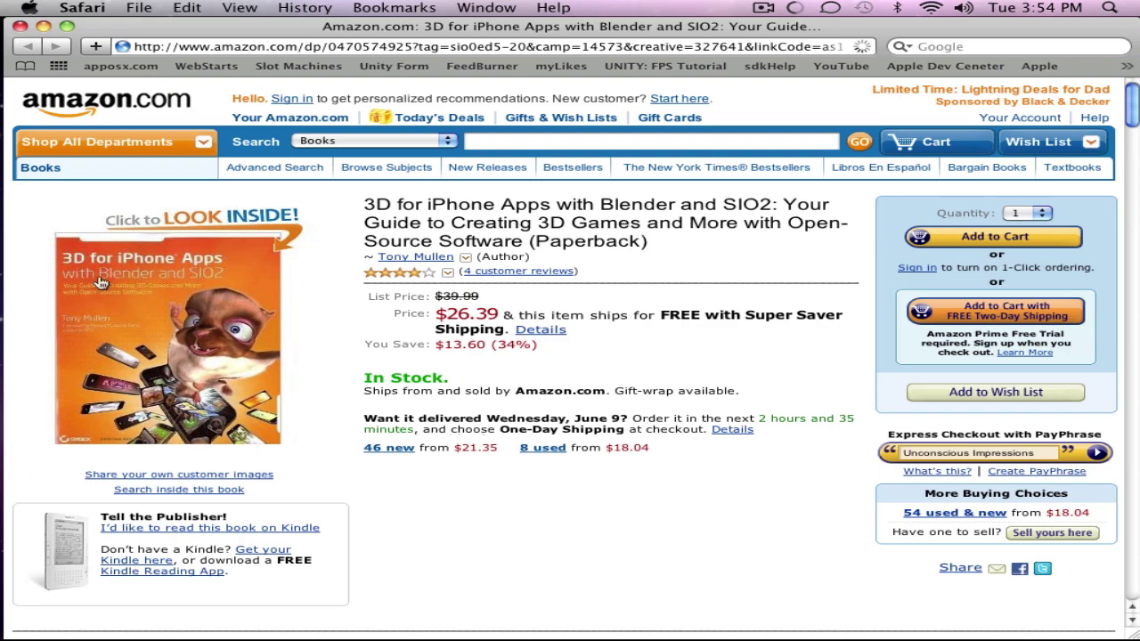
left_click_drag(286, 32, 326, 20)
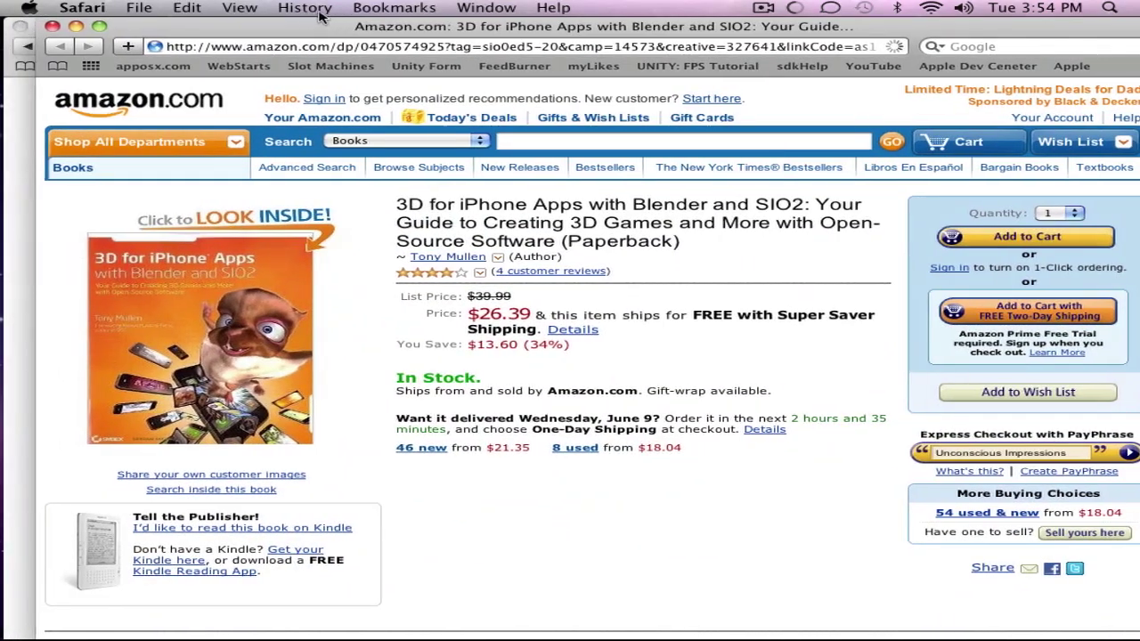
Step: Close the Amazon and SIO2 Safari windows and move the Xcode template project window to the top
left_click(53, 27)
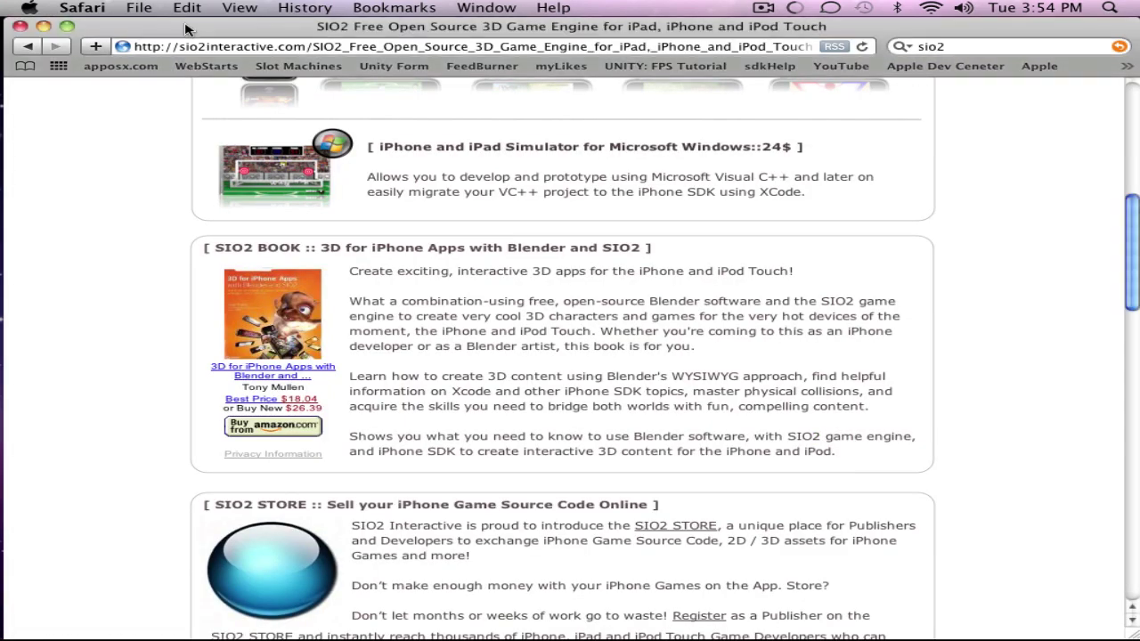
left_click(16, 25)
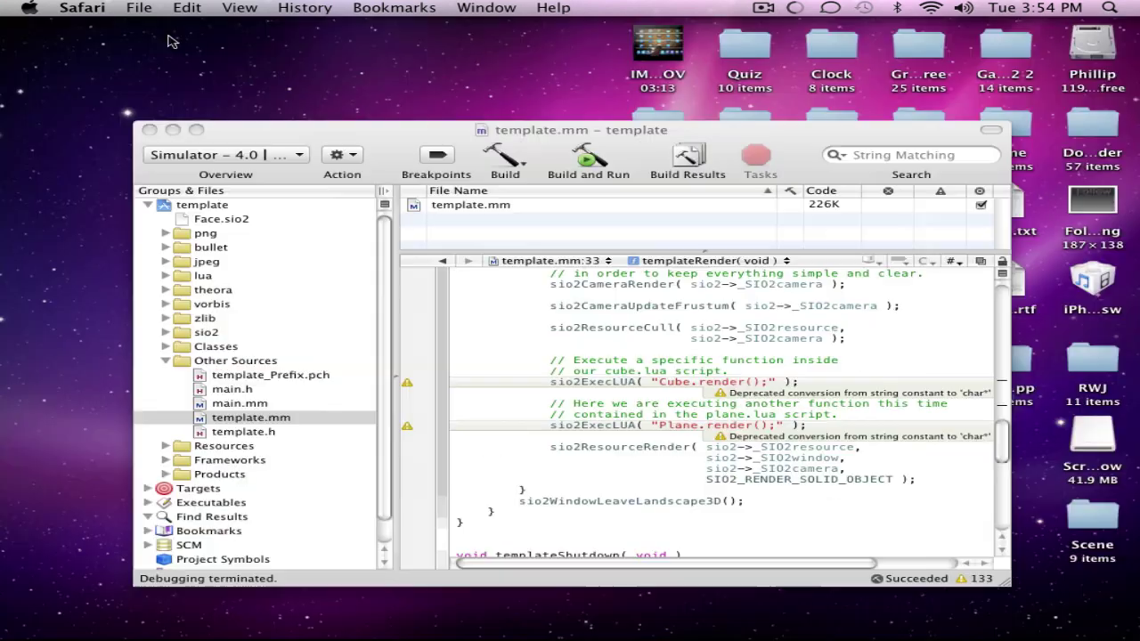
left_click(230, 115)
left_click_drag(230, 116, 251, 29)
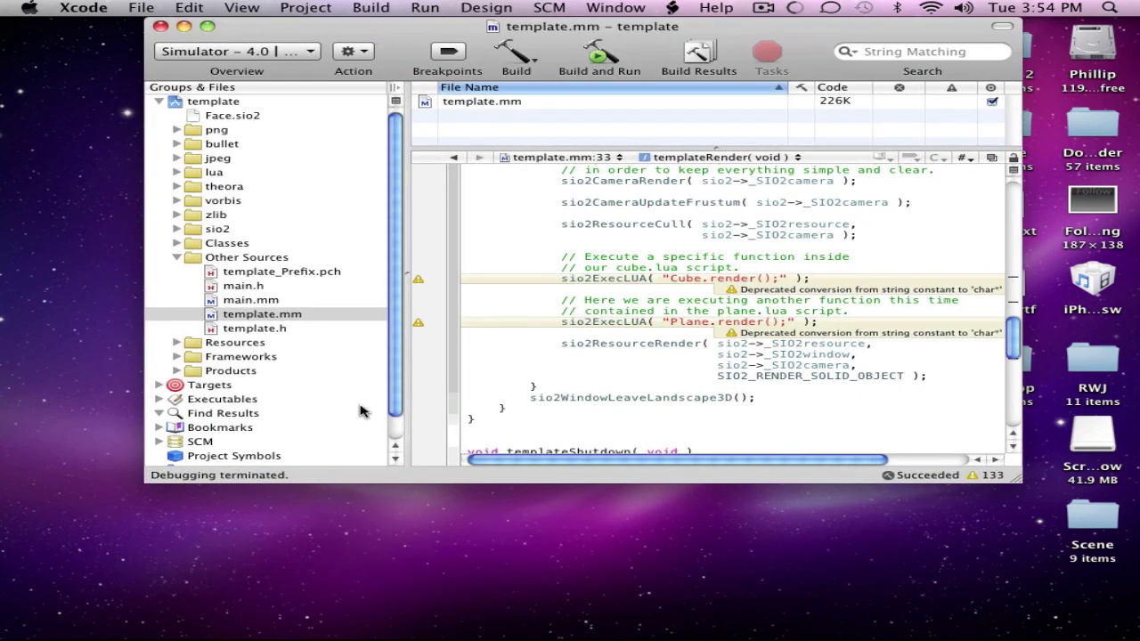
mouse_move(5, 579)
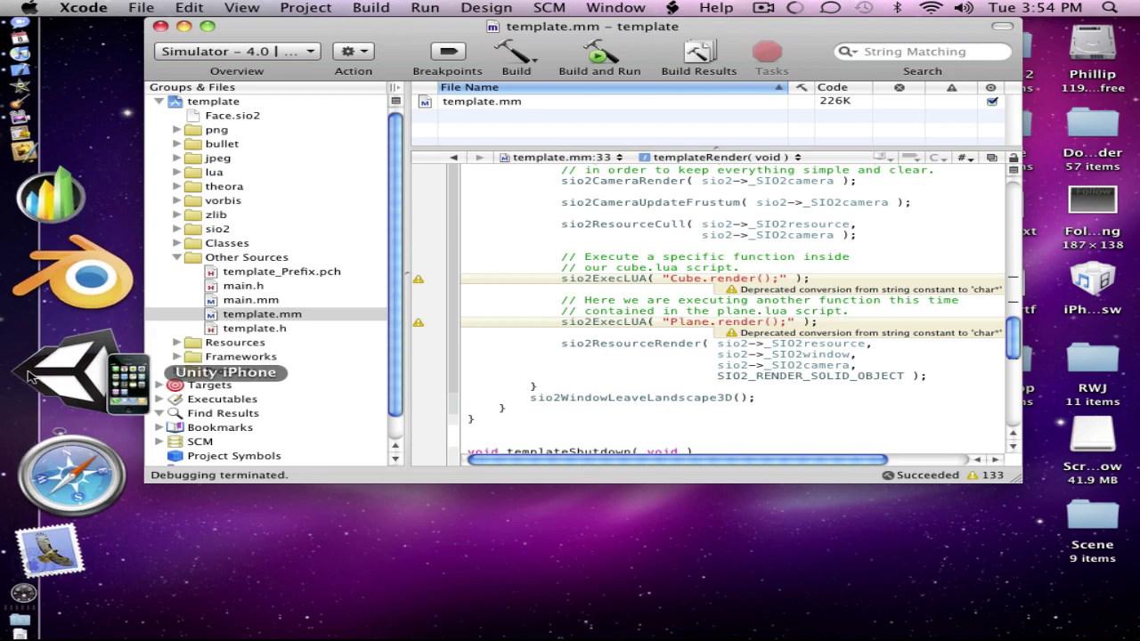